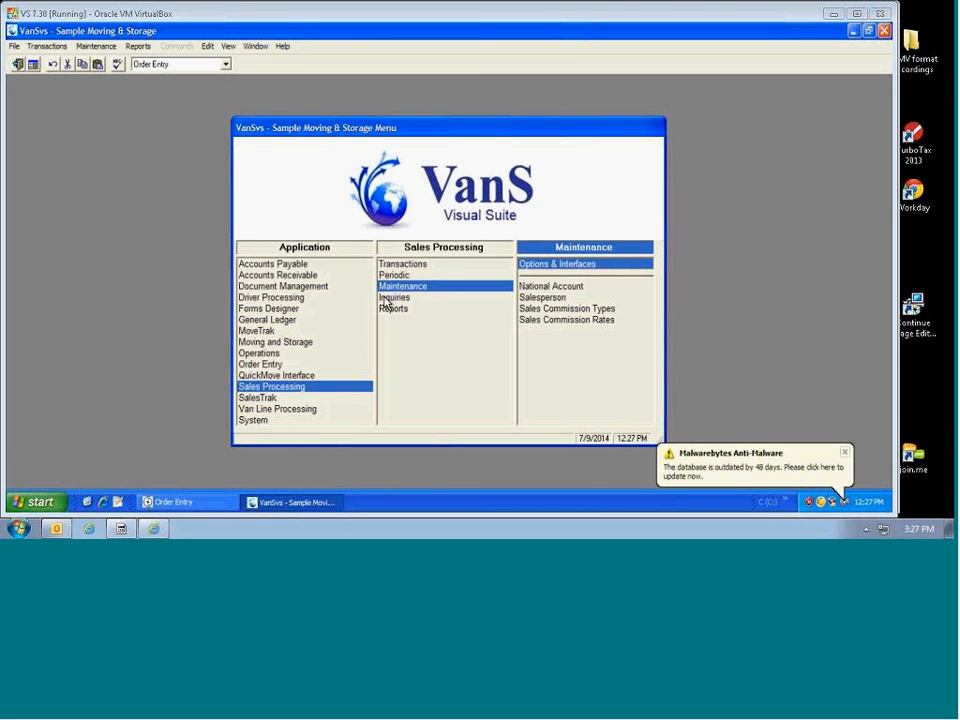
Step: Open Calculate Sales Commission from the Sales Processing Periodic tasks
click(401, 266)
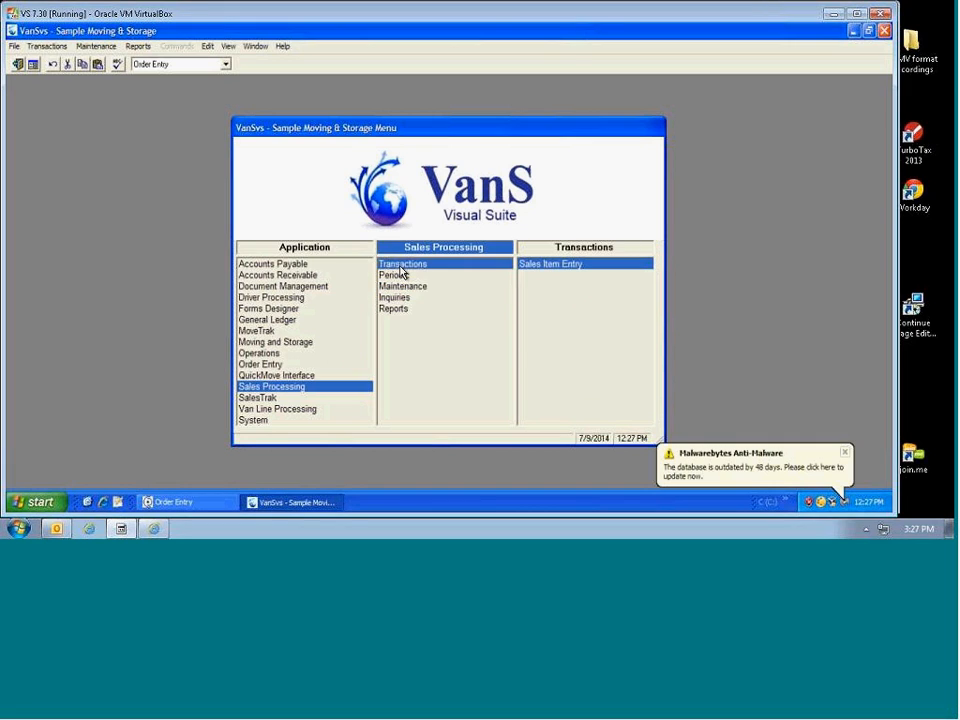
click(401, 275)
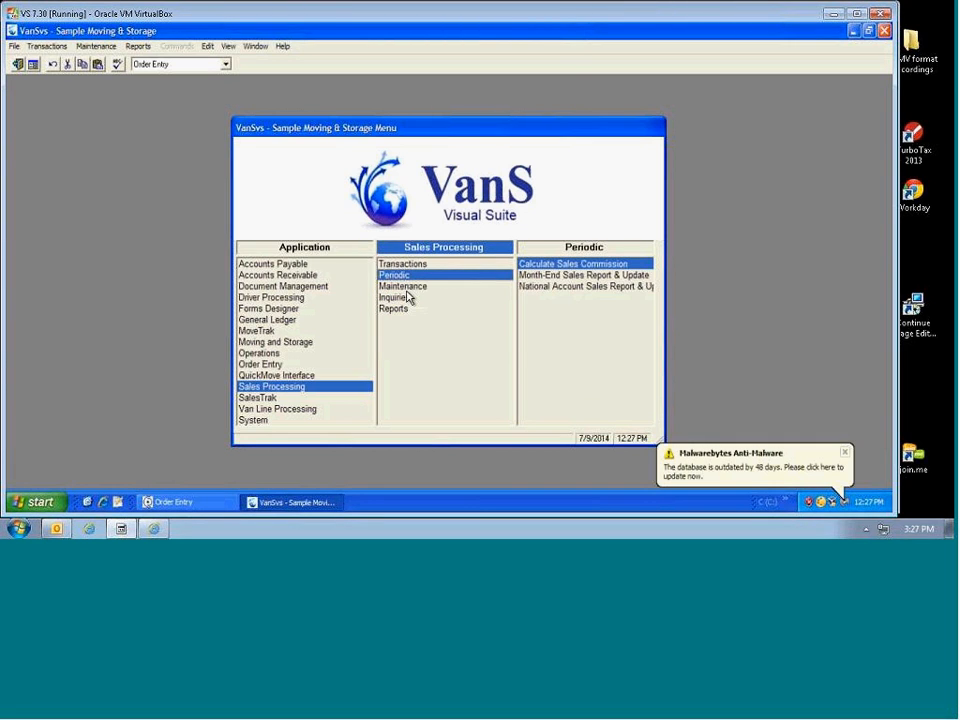
click(537, 266)
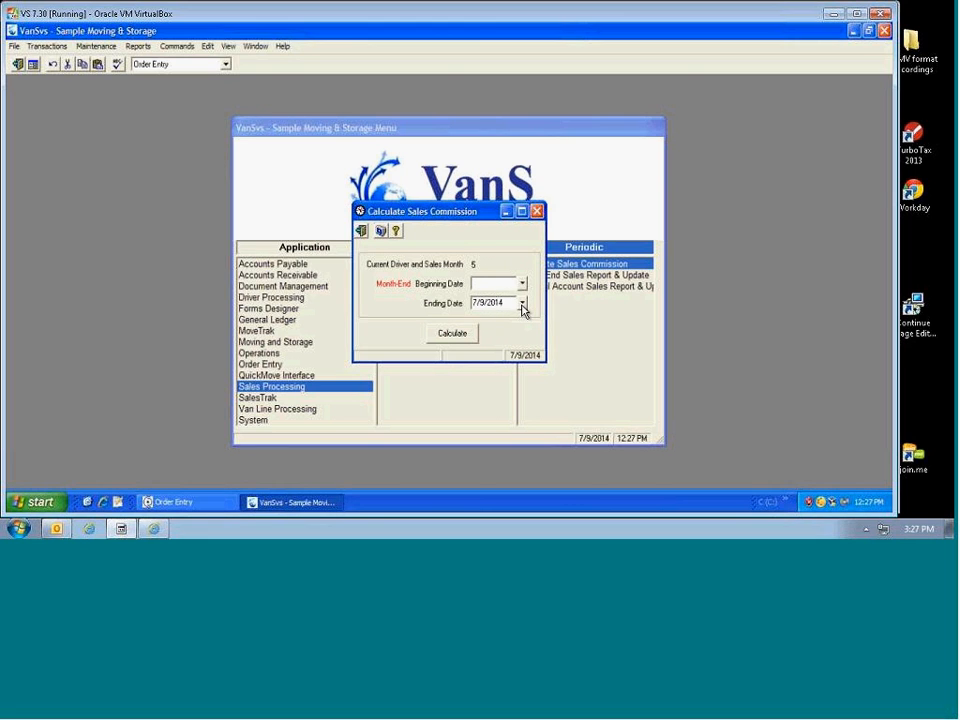
Step: Calculate sales commissions with ending date 5/31/2014 and acknowledge the successful update
click(521, 303)
click(481, 311)
click(481, 311)
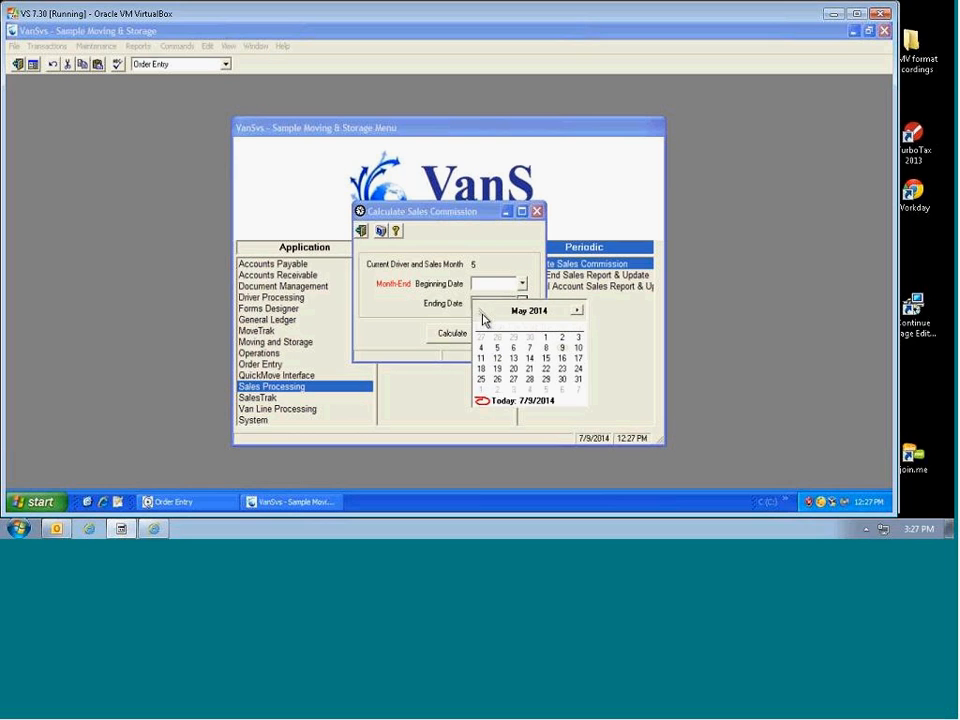
click(577, 379)
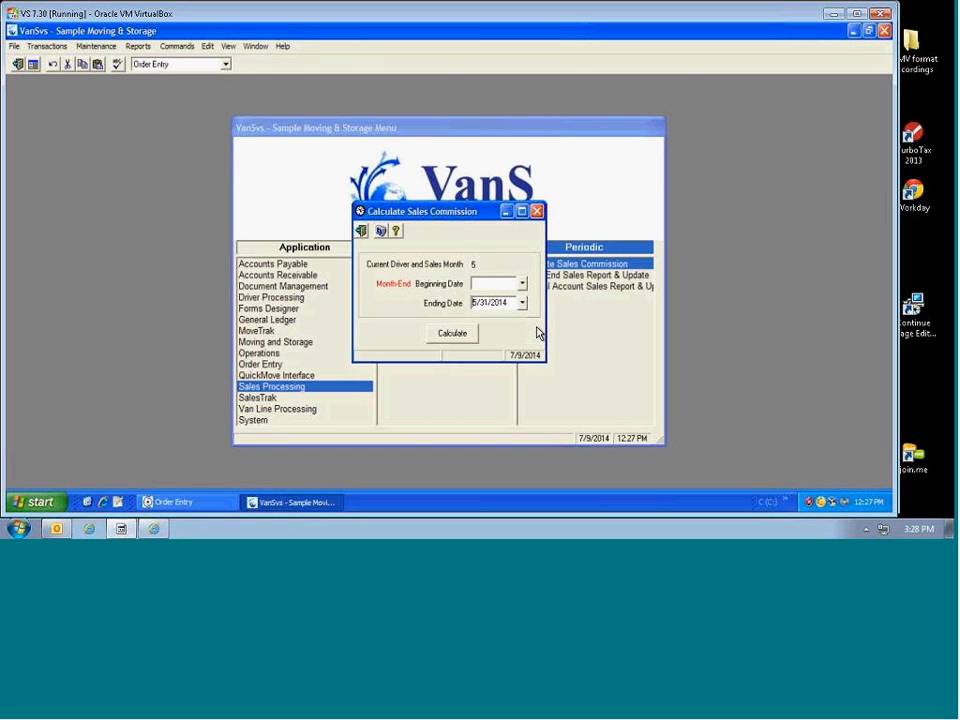
click(461, 337)
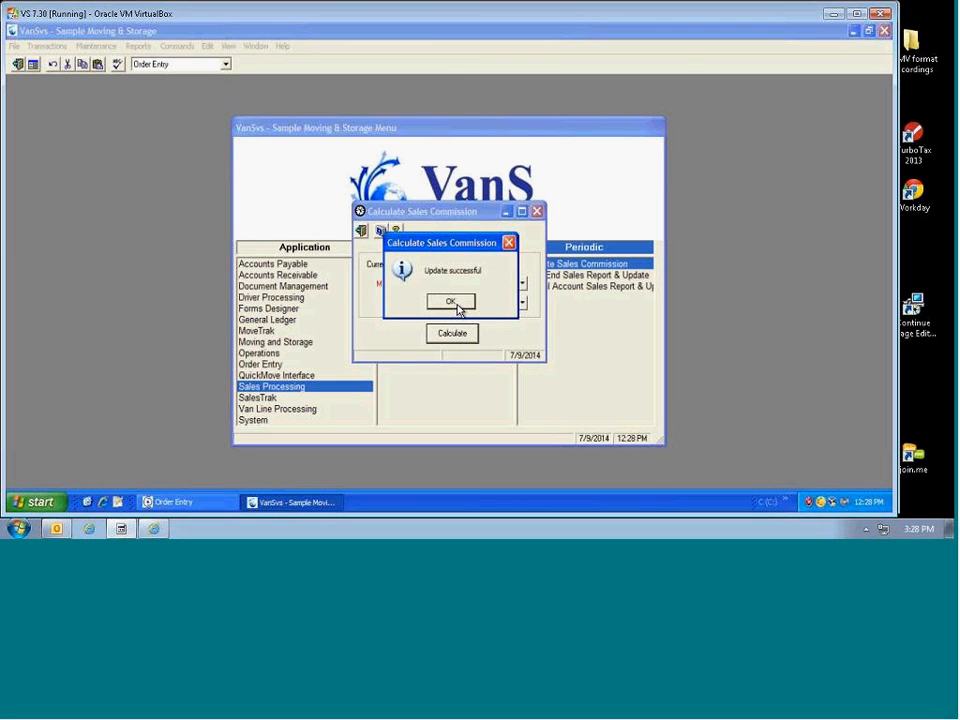
click(451, 302)
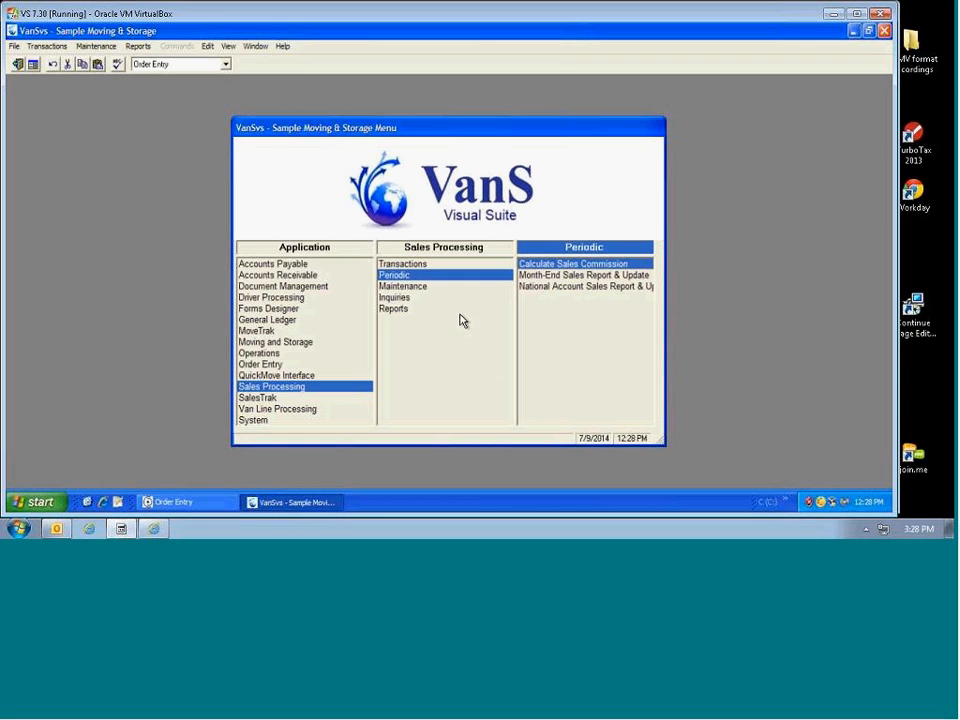
Step: Open Sales Commission Statements from the Sales Processing Reports menu
click(395, 310)
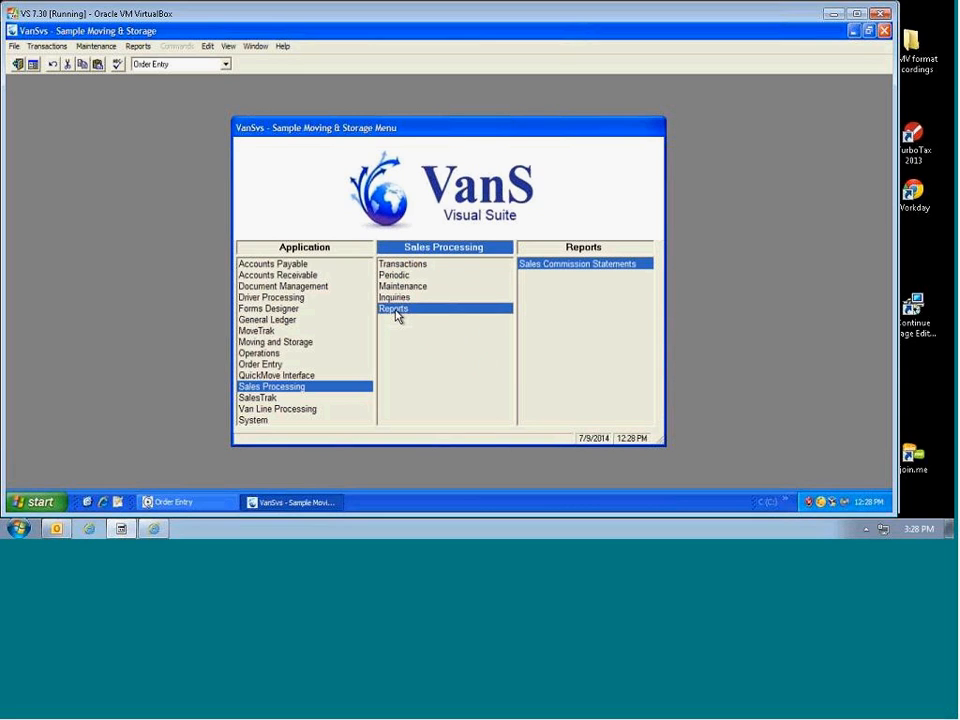
click(556, 271)
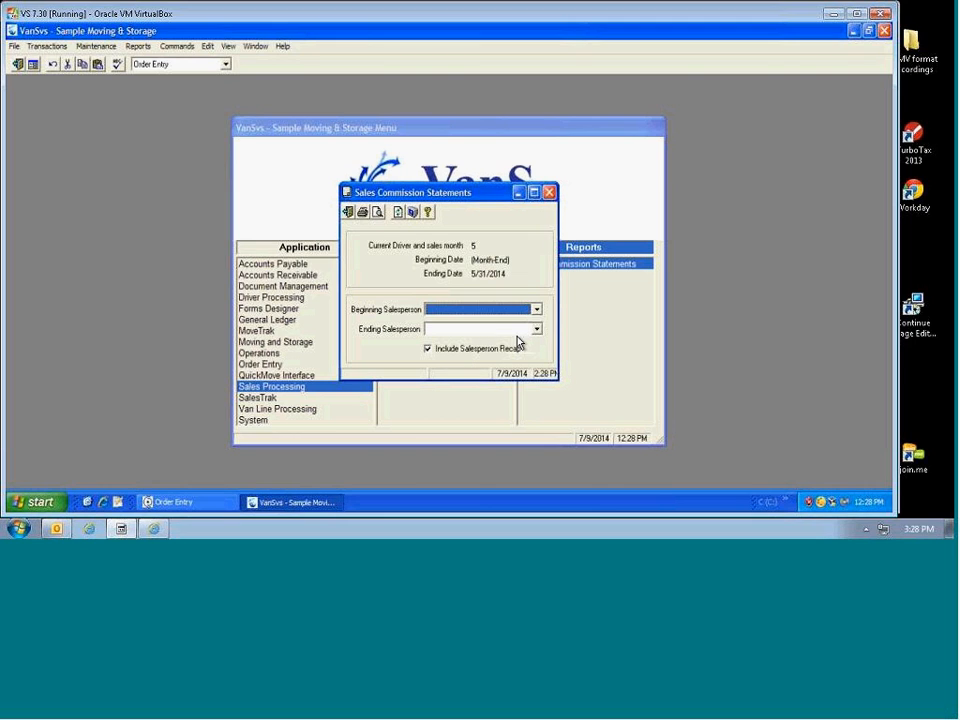
Step: Limit the statement range to one salesperson for both beginning and ending, then print-preview it
click(537, 310)
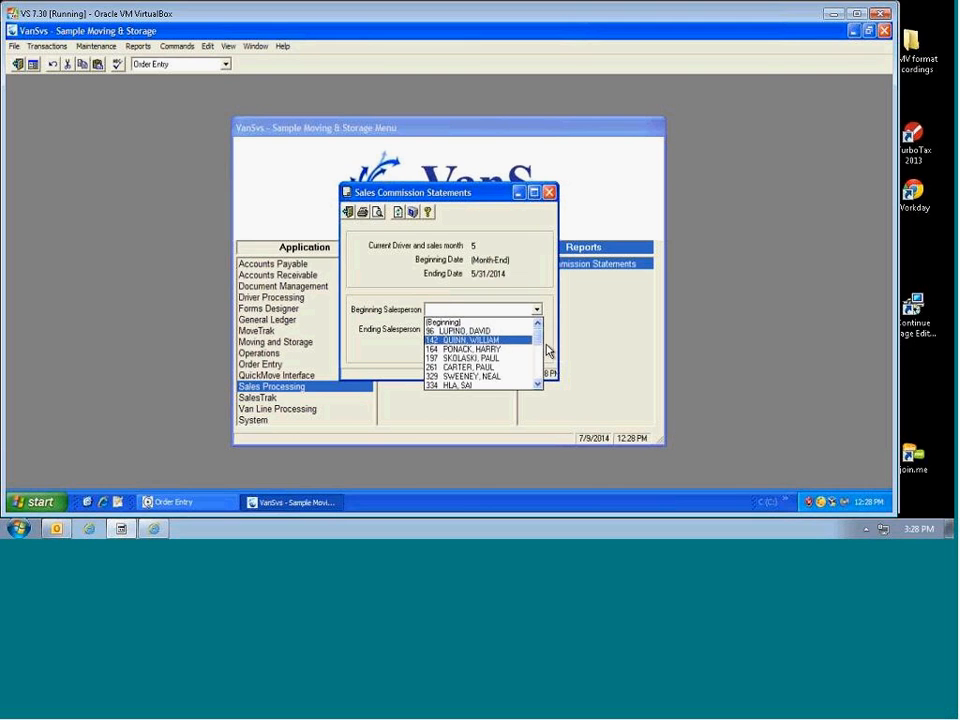
scroll(545, 355, down, 10)
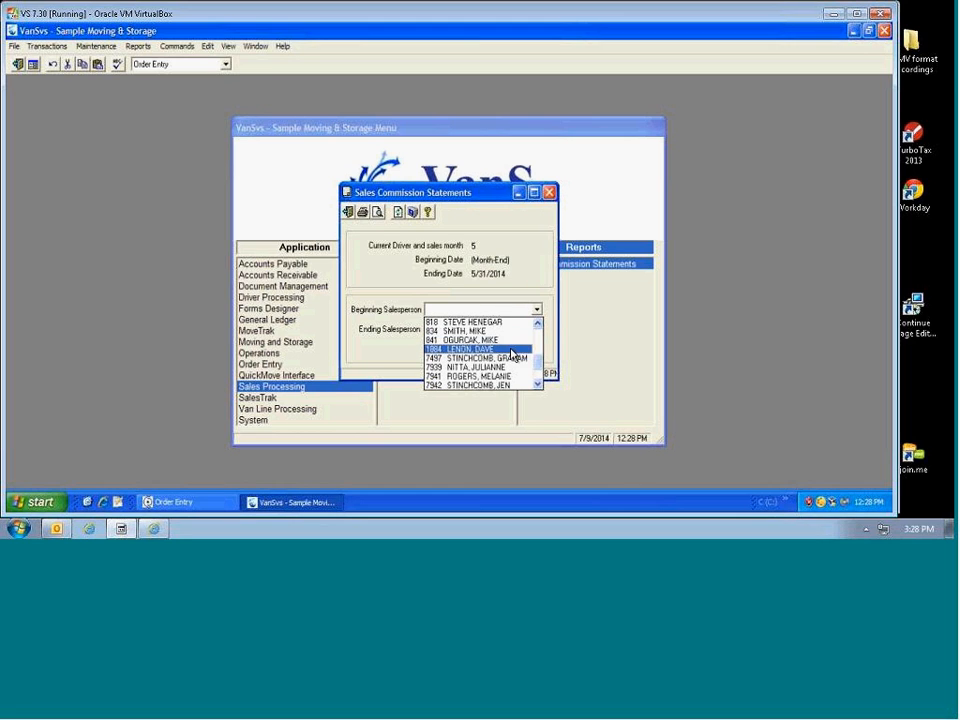
click(518, 340)
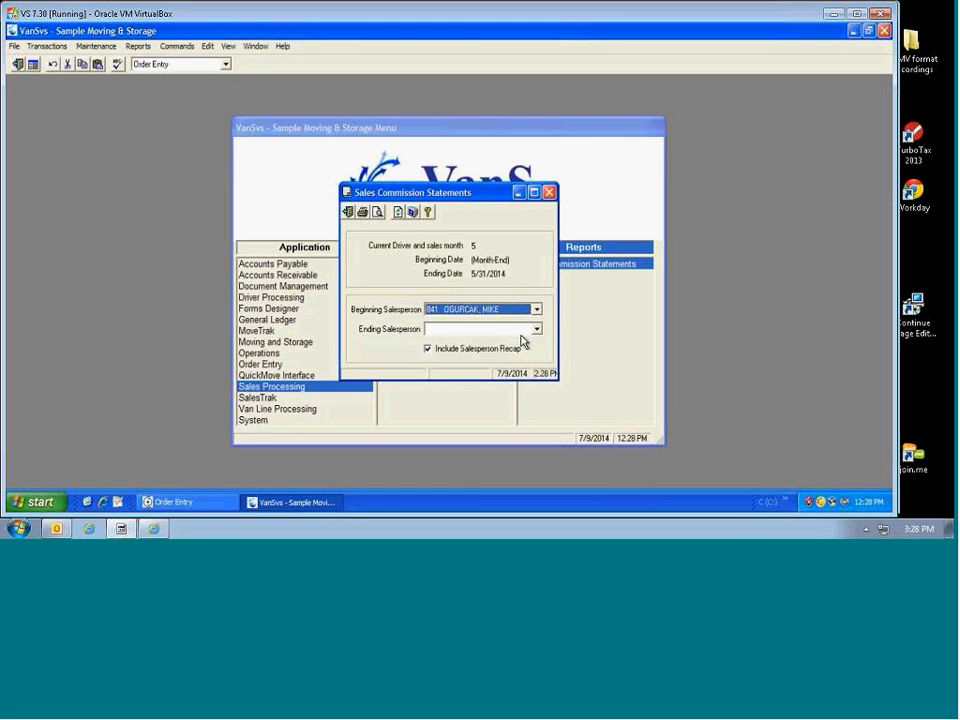
click(537, 329)
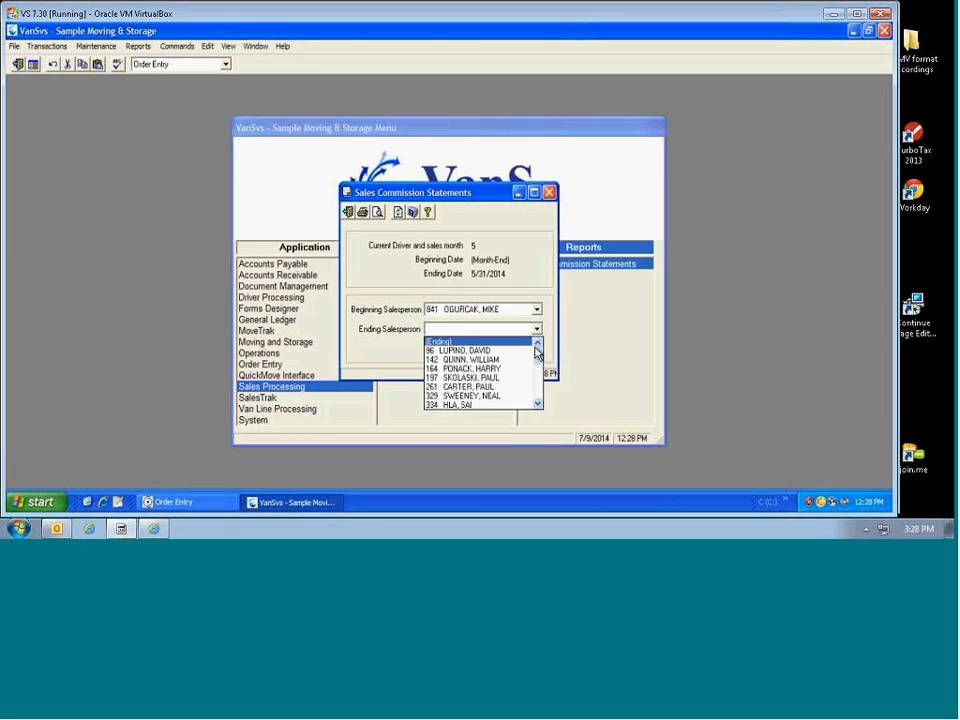
drag(544, 345, 547, 381)
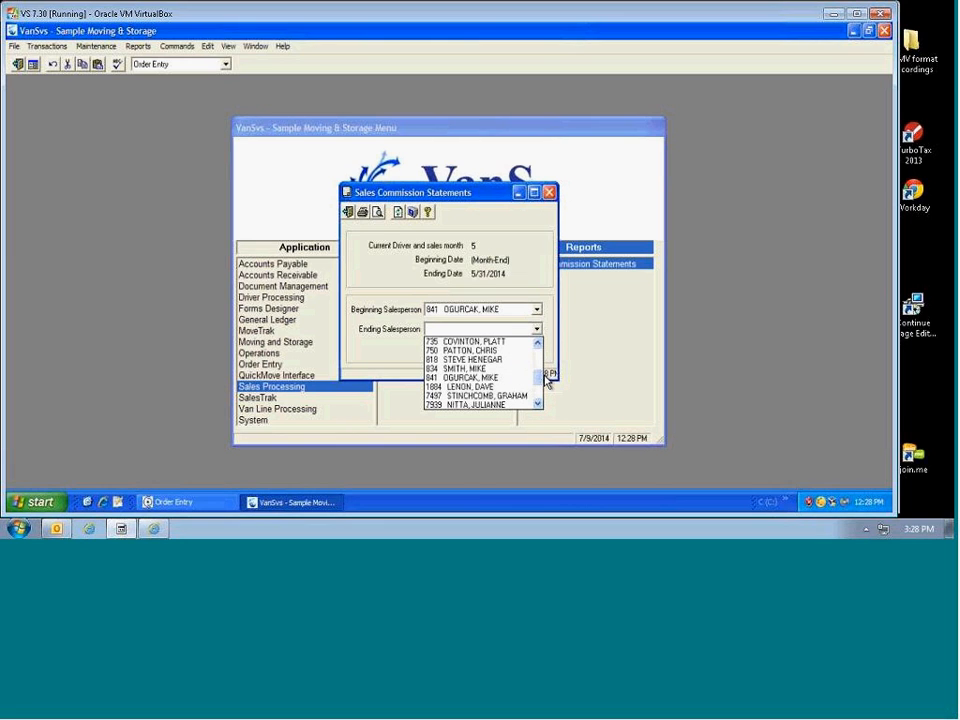
click(495, 377)
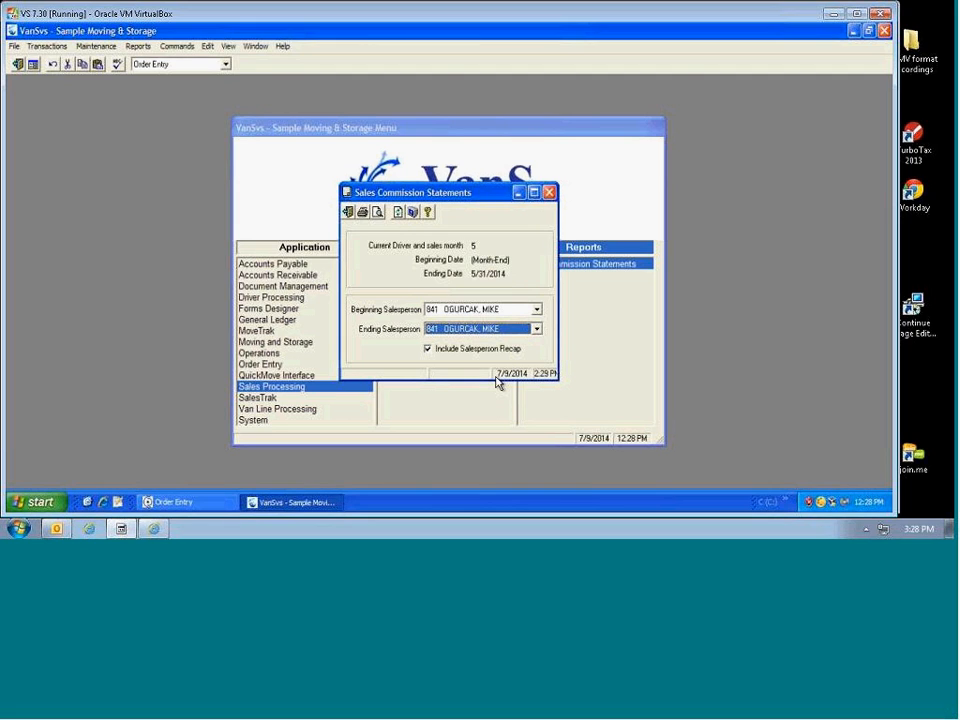
click(378, 213)
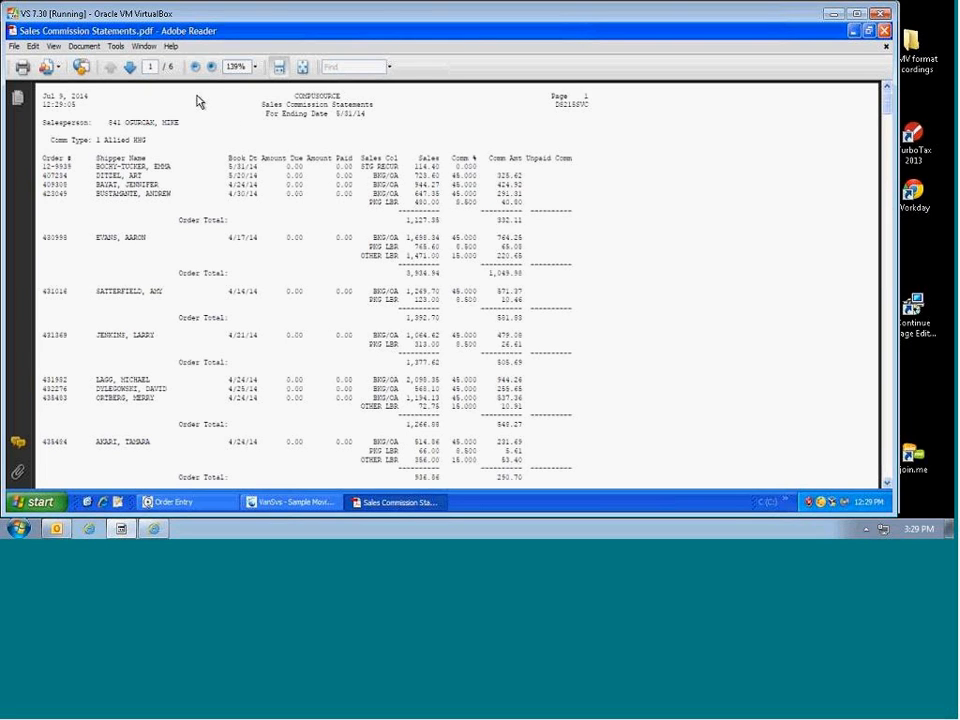
Step: Zoom to 200% and highlight the salesperson, Allied HHG comm type and first order number
click(211, 67)
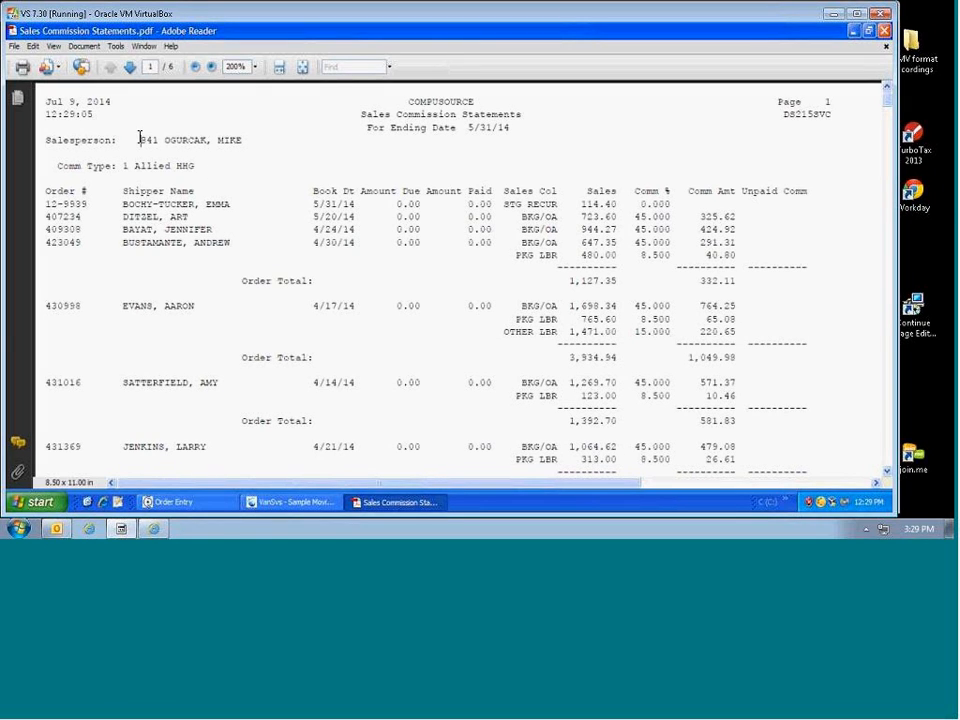
drag(140, 140, 207, 140)
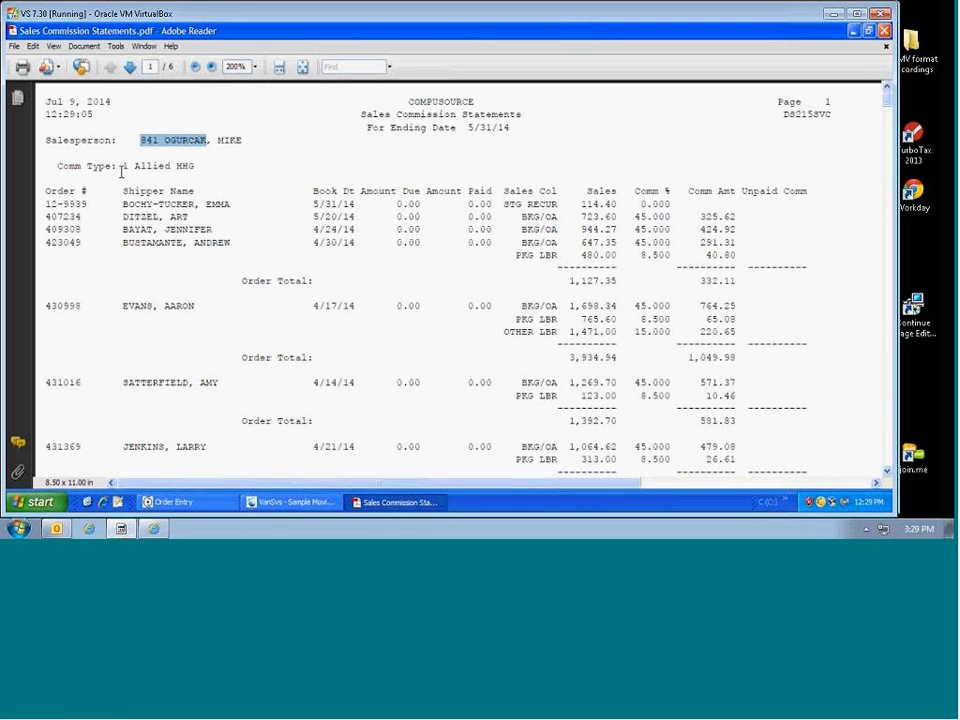
drag(122, 164, 196, 165)
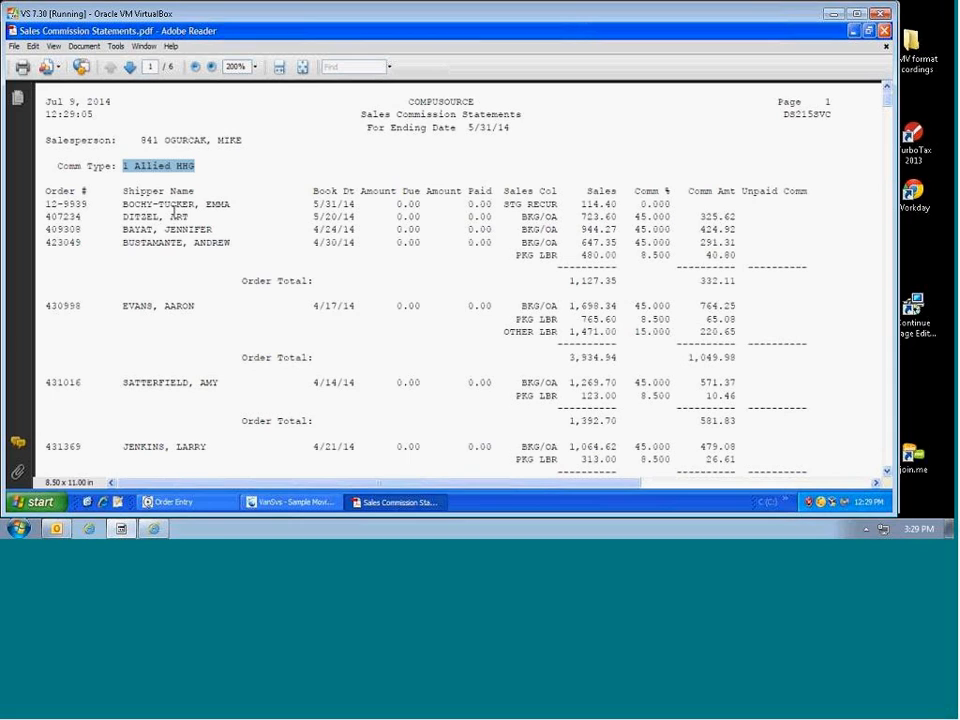
click(135, 166)
drag(135, 166, 196, 167)
drag(44, 204, 88, 205)
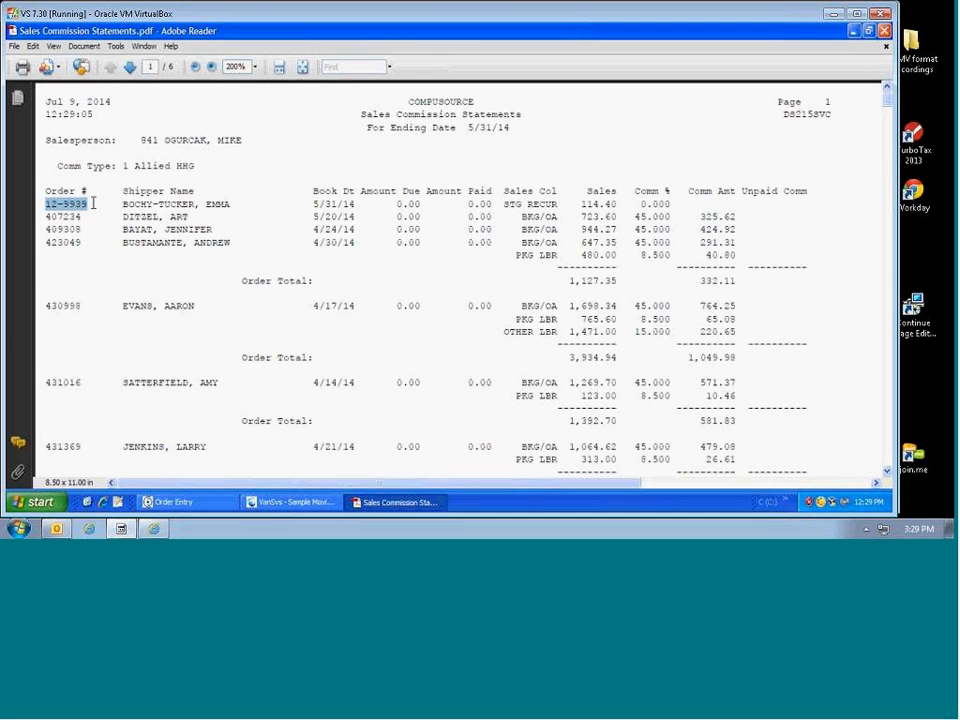
drag(311, 204, 352, 203)
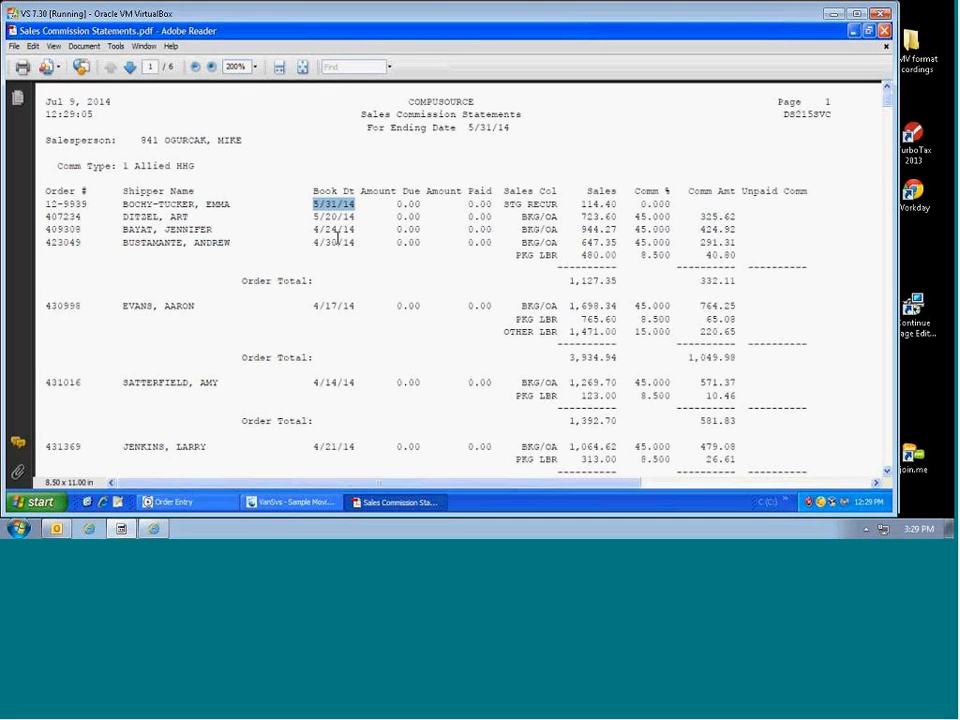
drag(313, 230, 349, 243)
click(313, 244)
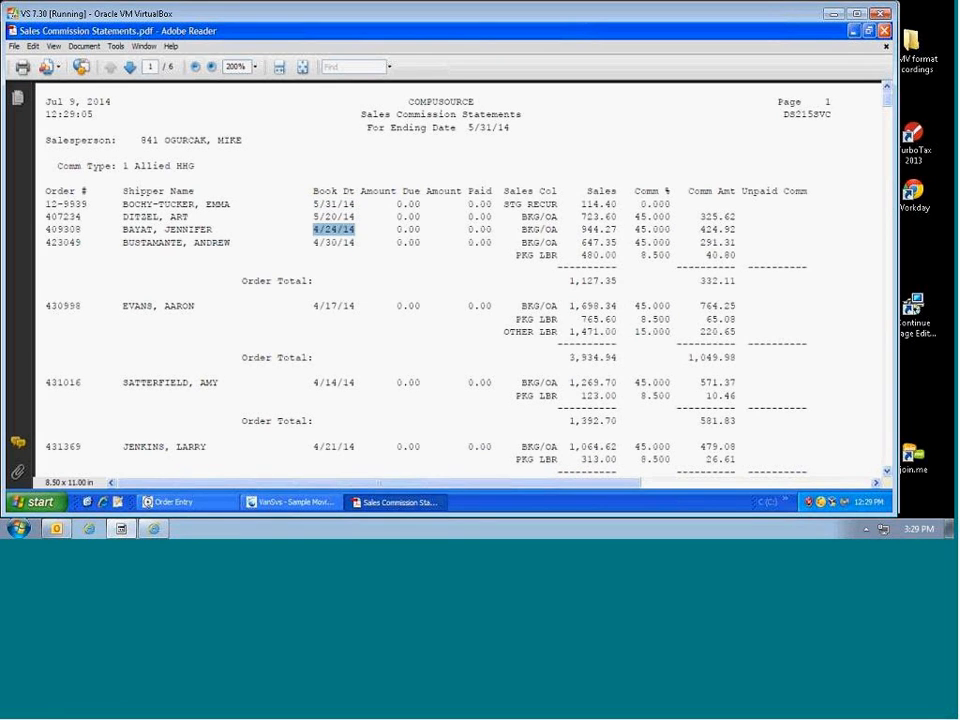
click(313, 242)
drag(313, 242, 355, 244)
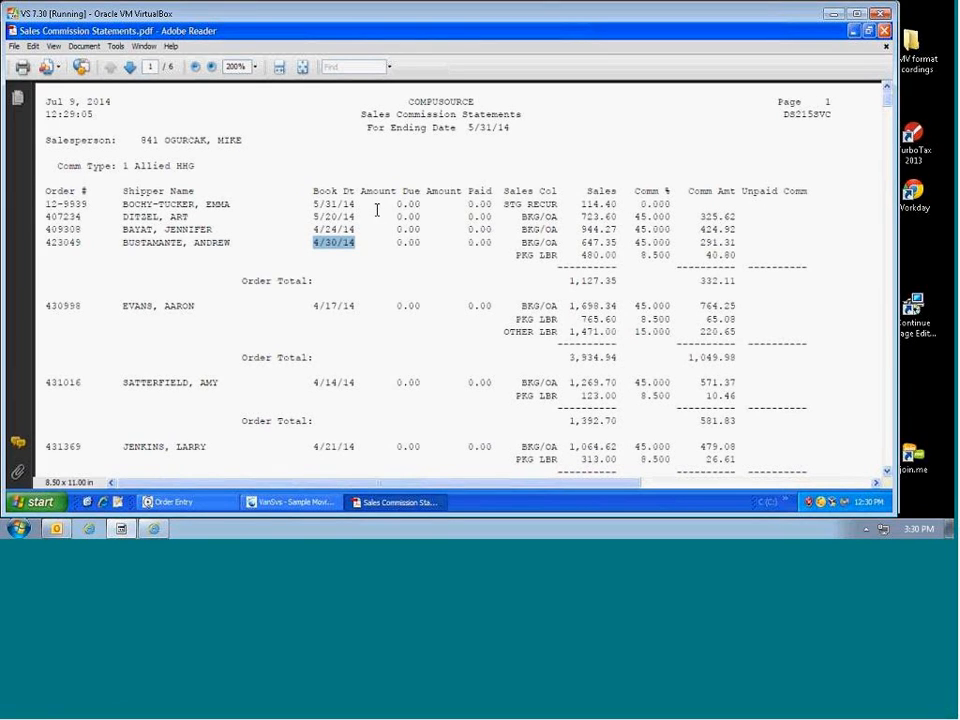
drag(375, 203, 421, 204)
click(407, 222)
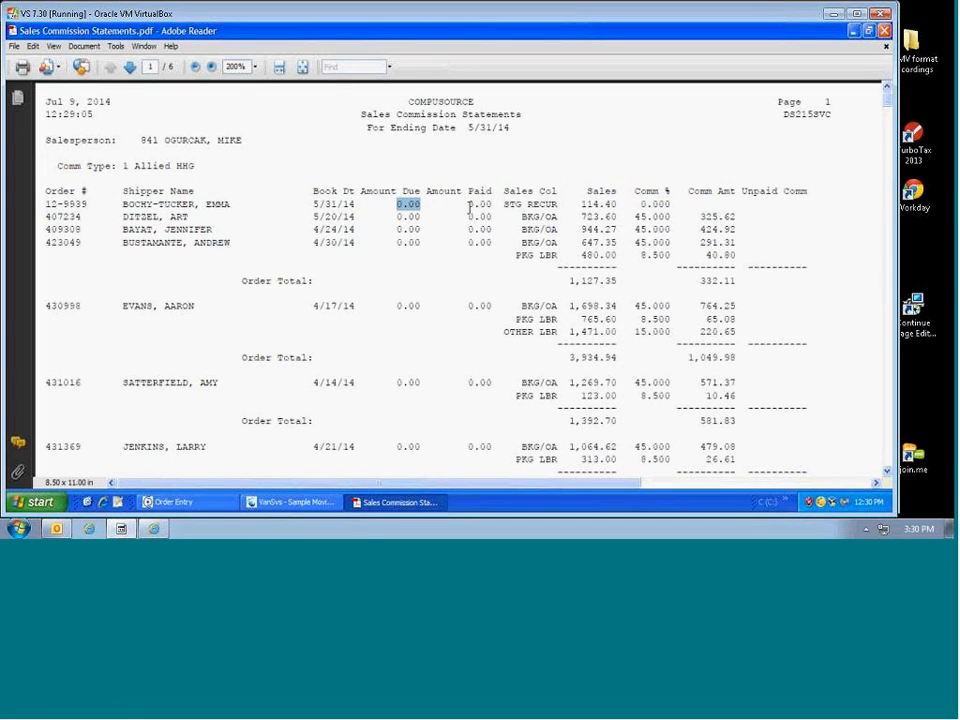
drag(468, 204, 492, 205)
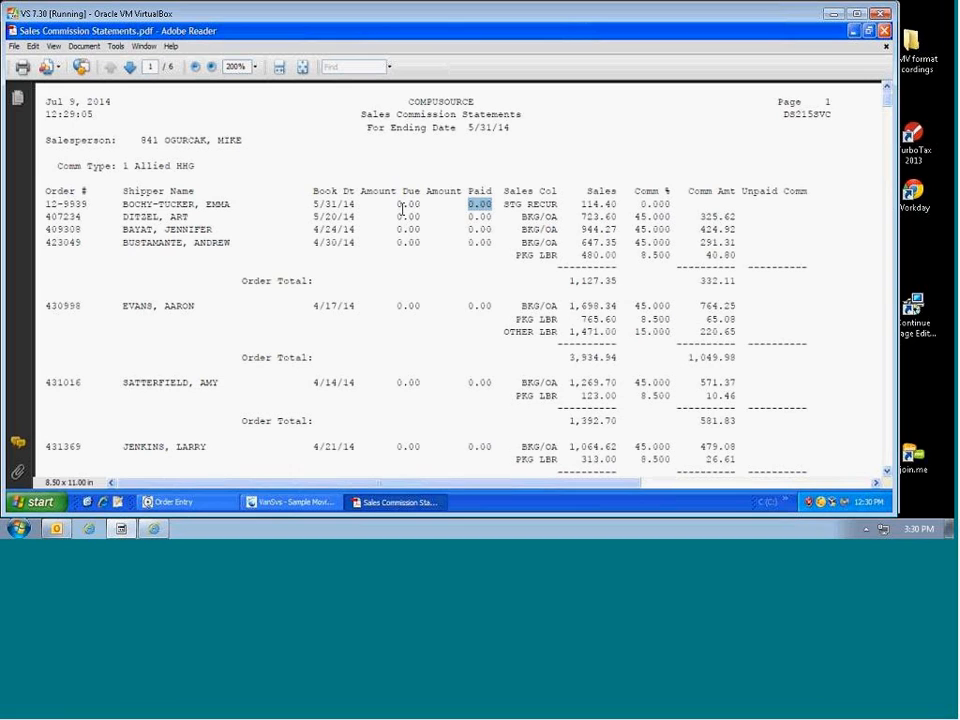
drag(397, 206, 423, 208)
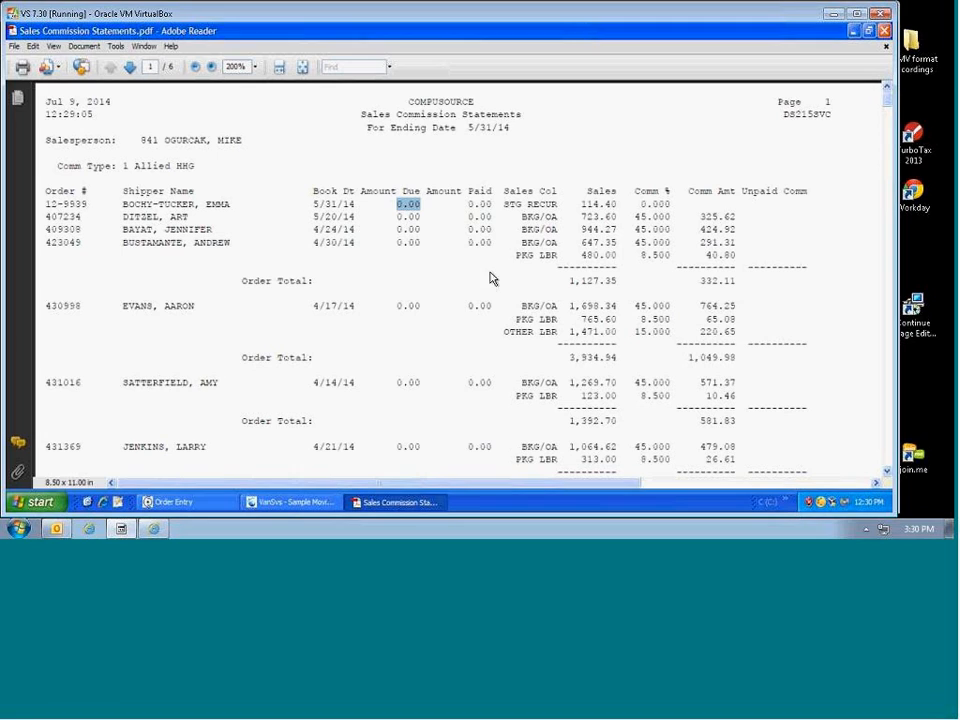
drag(521, 216, 558, 216)
drag(522, 243, 560, 245)
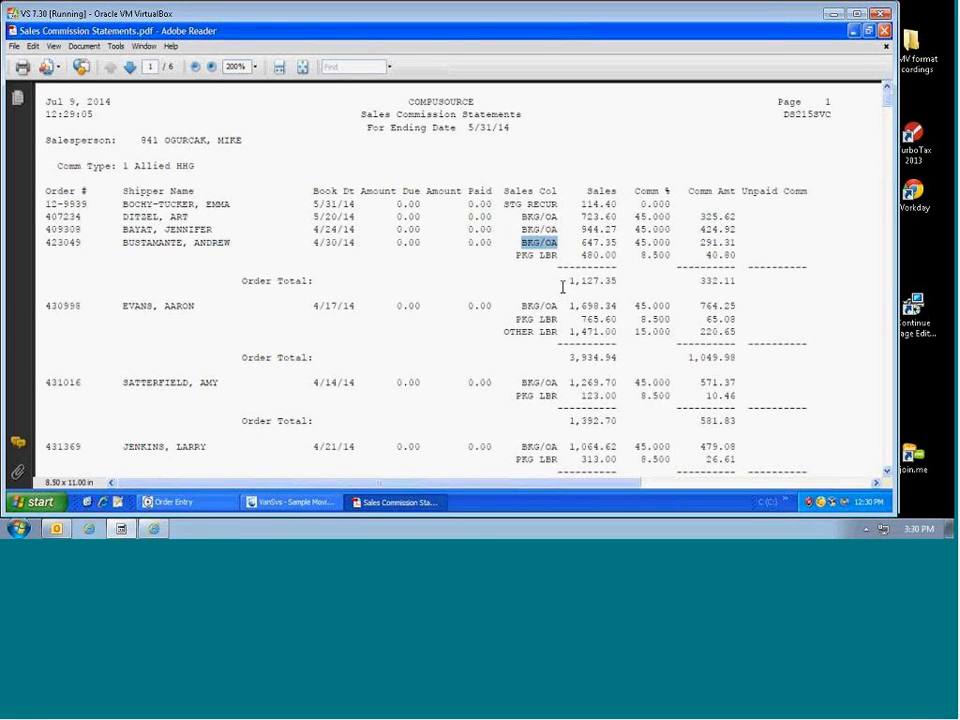
drag(634, 243, 670, 243)
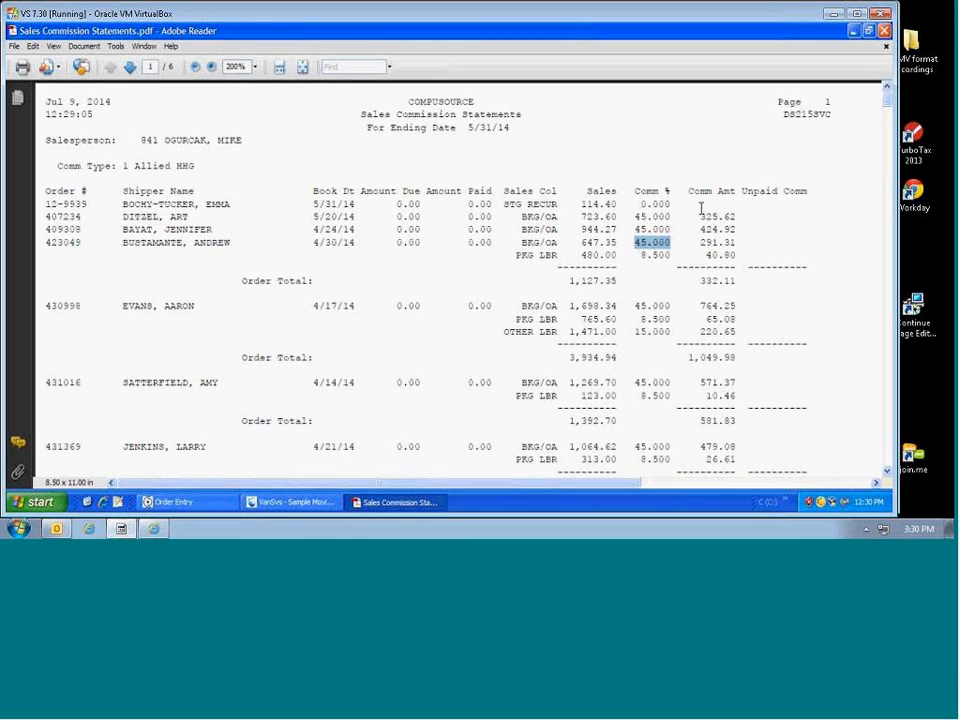
drag(688, 191, 731, 196)
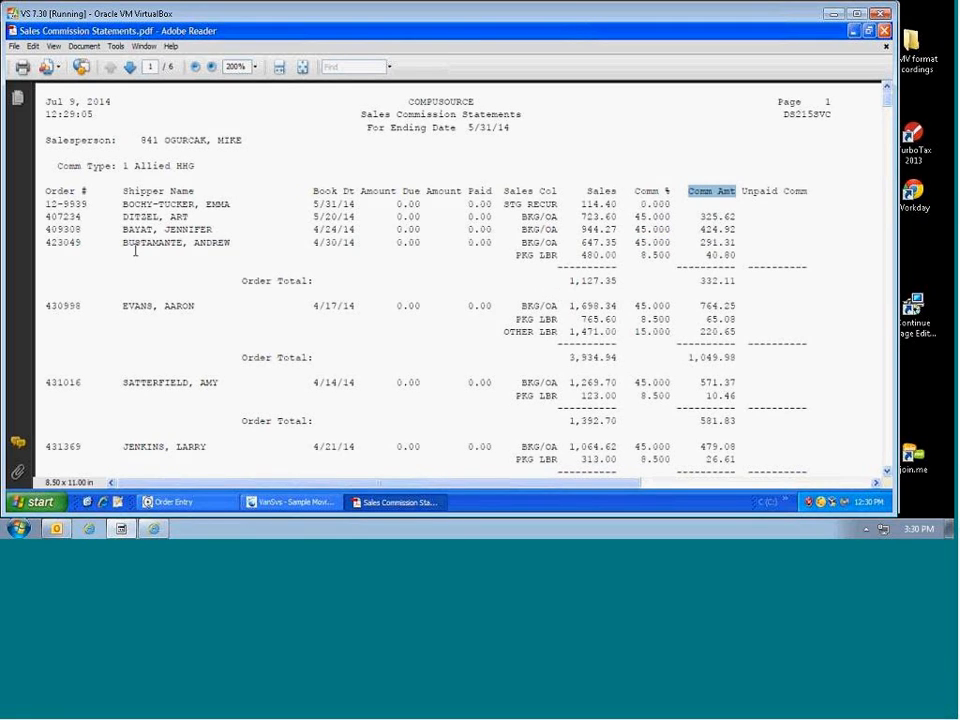
drag(122, 242, 191, 243)
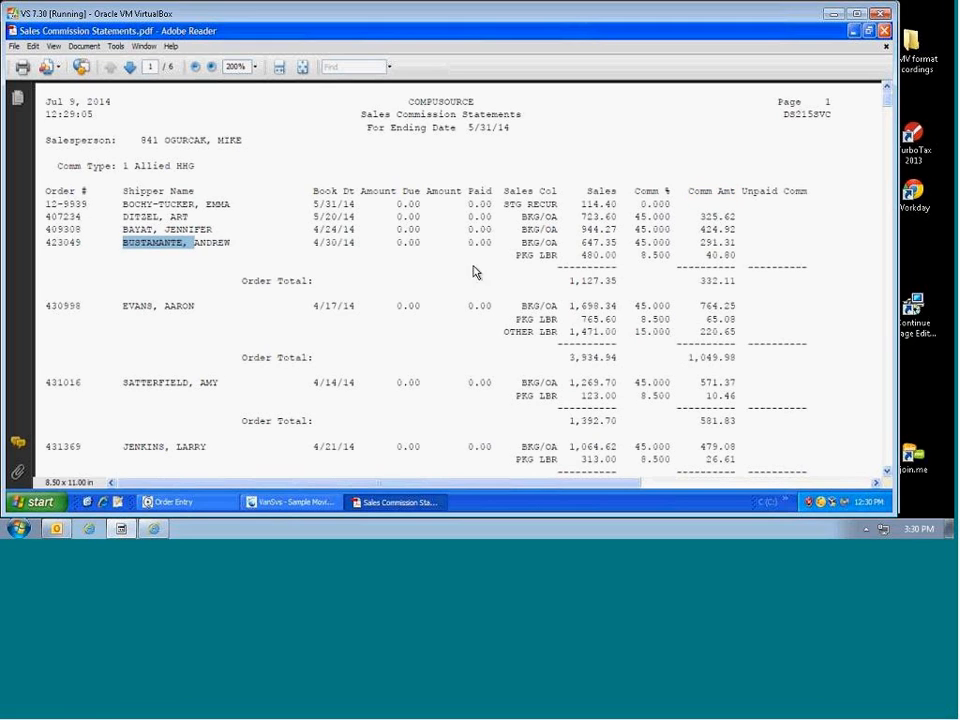
drag(516, 243, 615, 243)
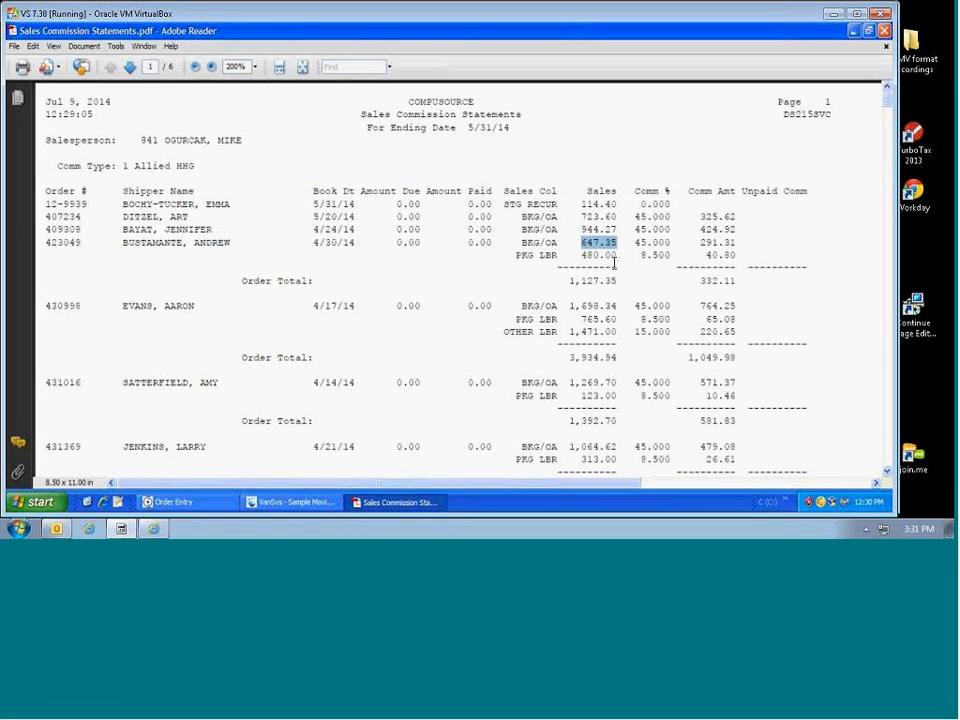
drag(633, 242, 670, 243)
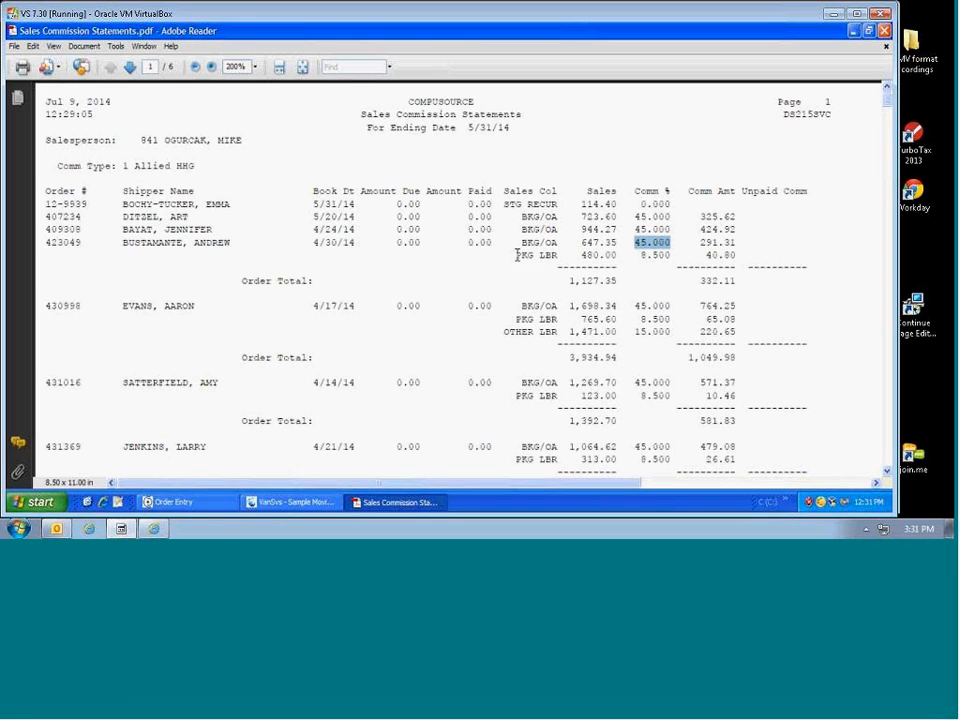
drag(515, 256, 558, 260)
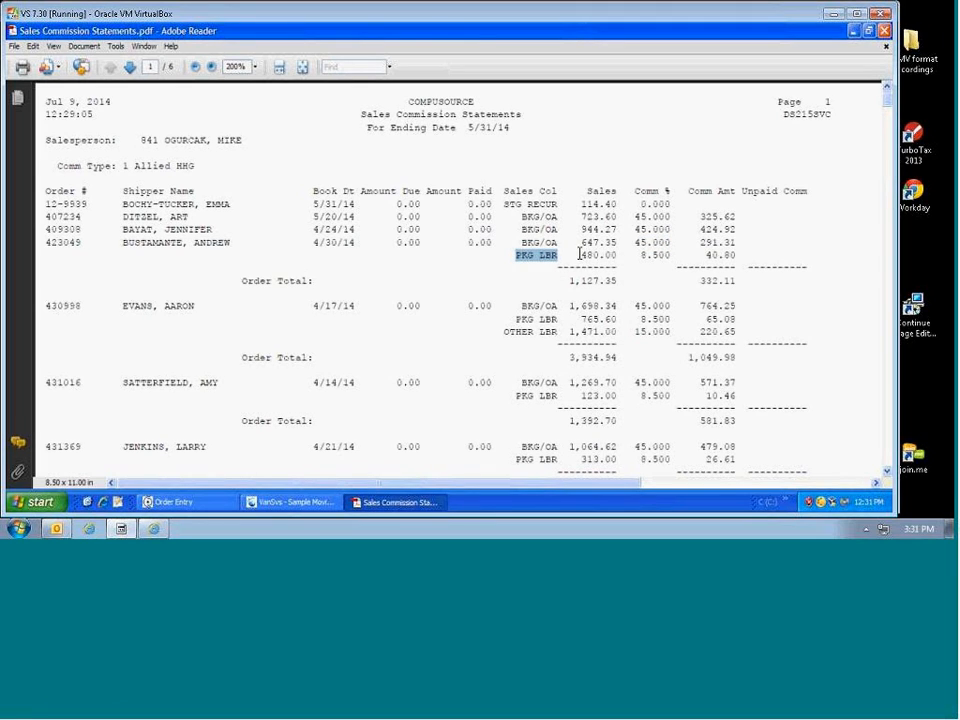
drag(580, 254, 617, 257)
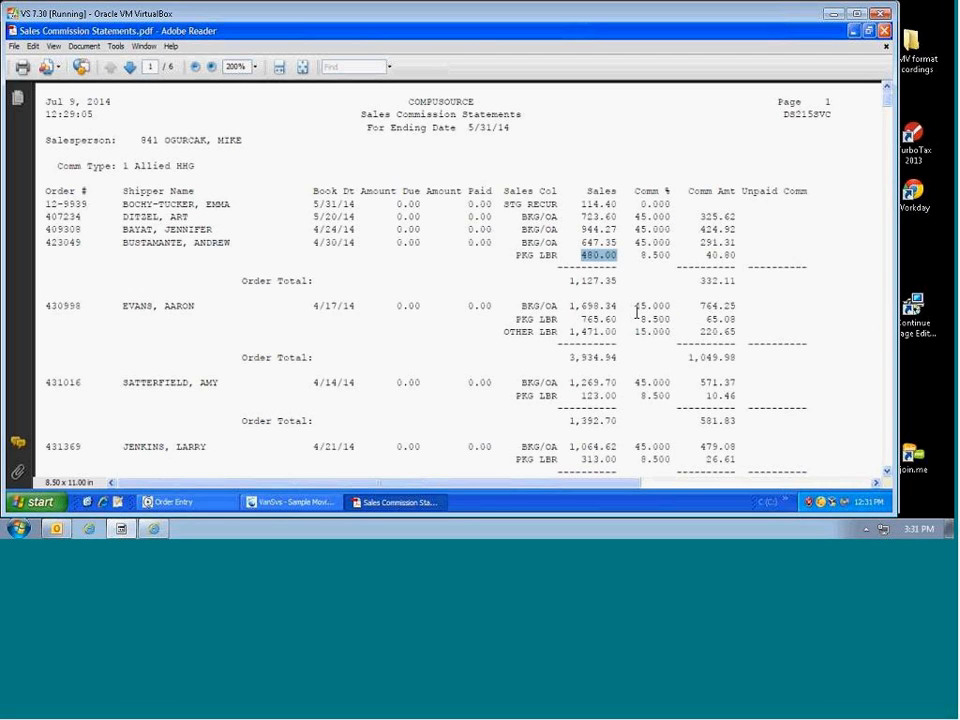
drag(640, 255, 737, 257)
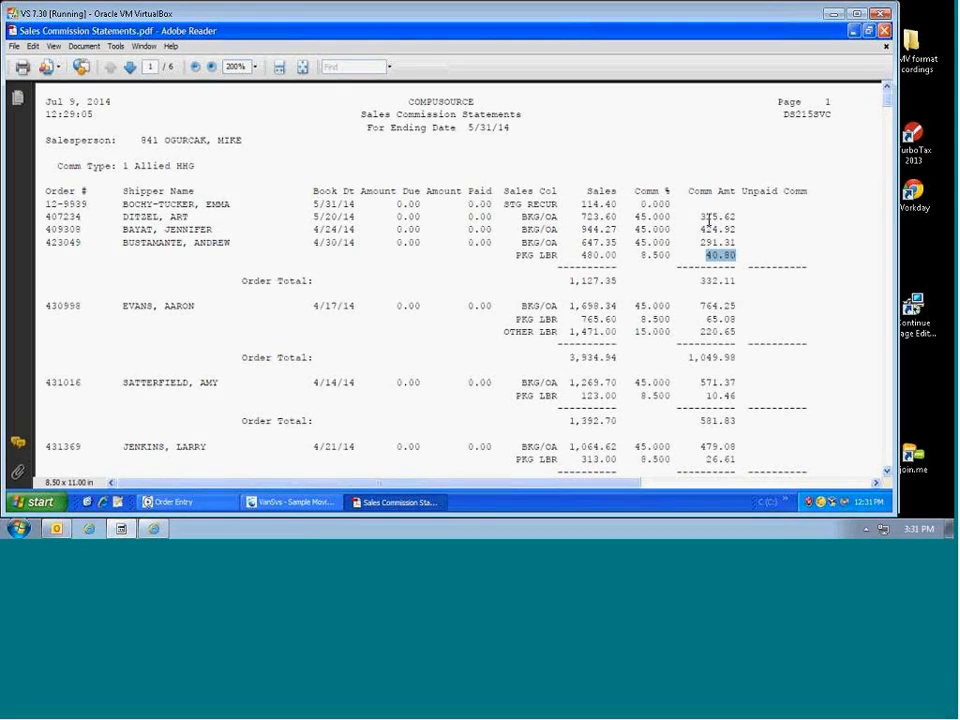
drag(703, 216, 736, 229)
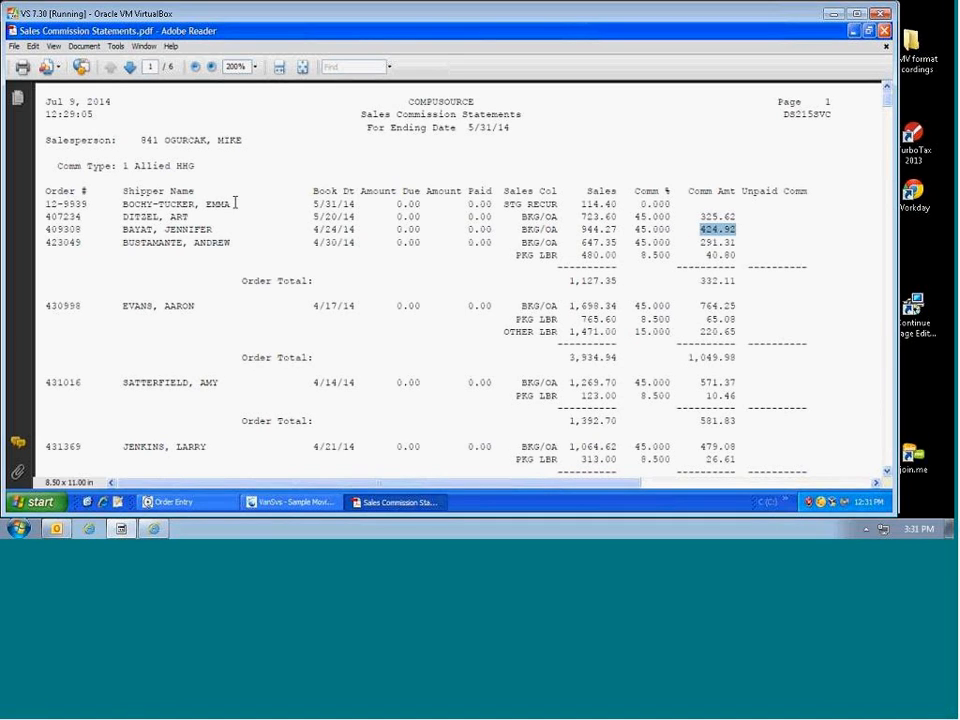
drag(46, 229, 82, 248)
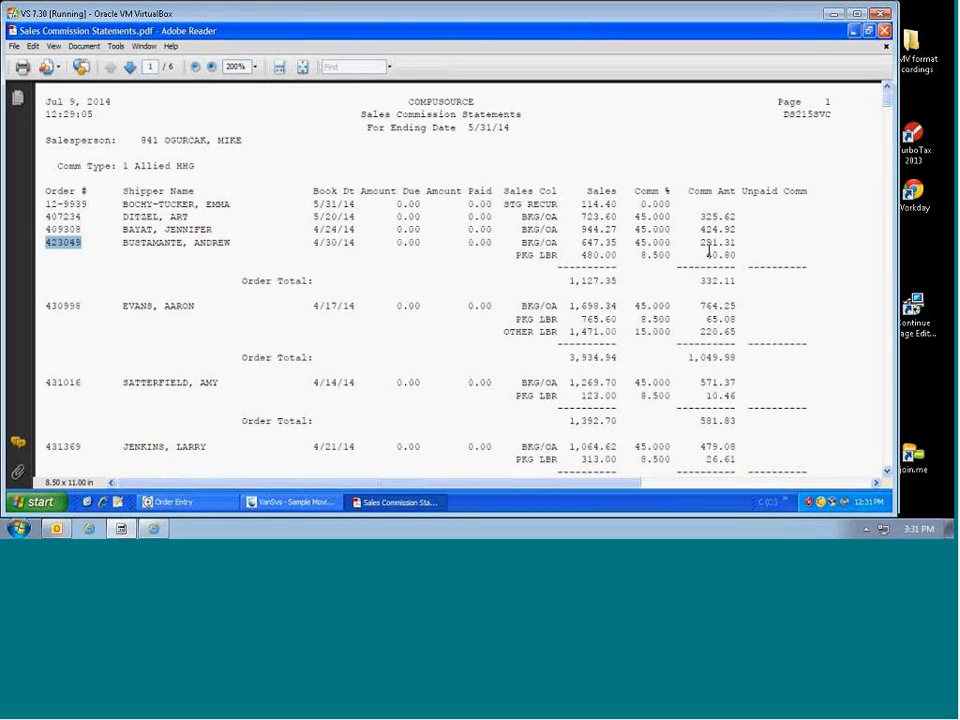
drag(699, 243, 735, 243)
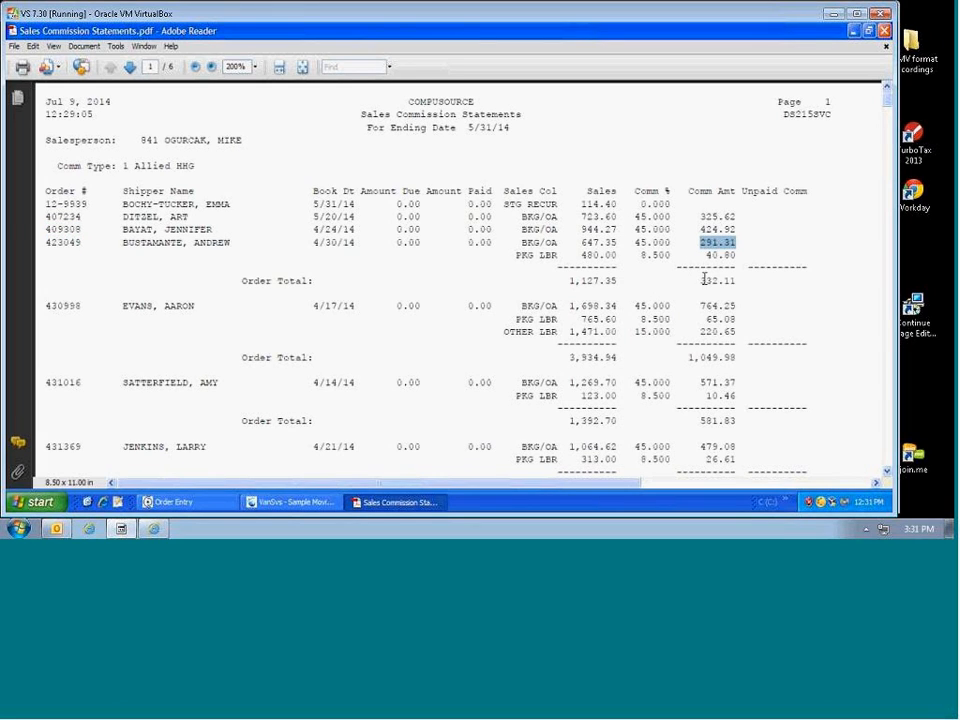
drag(698, 281, 735, 281)
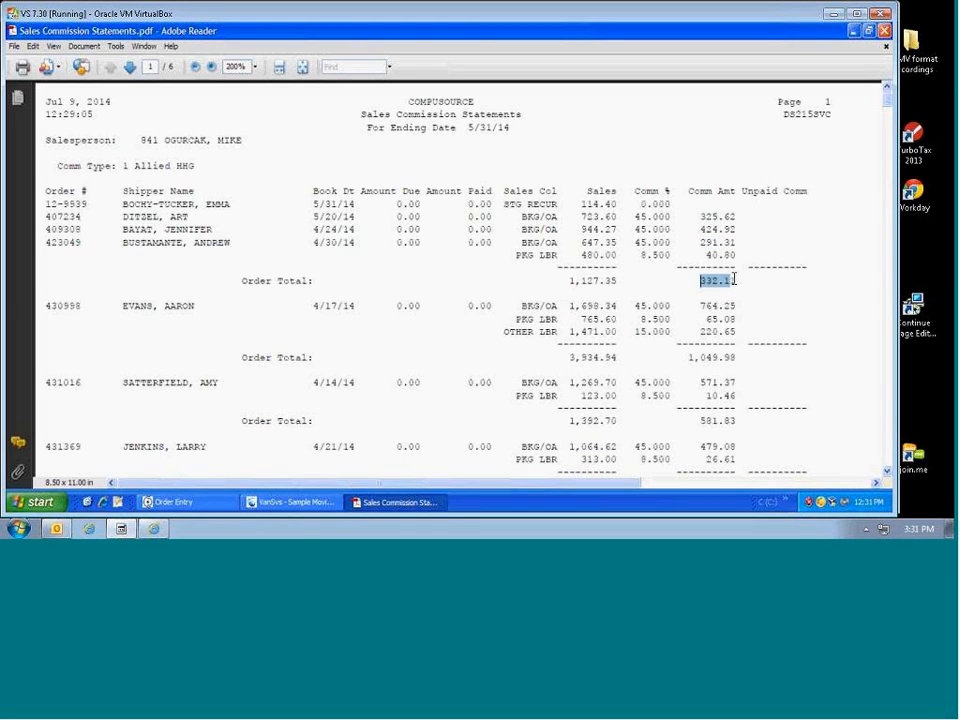
drag(242, 281, 310, 280)
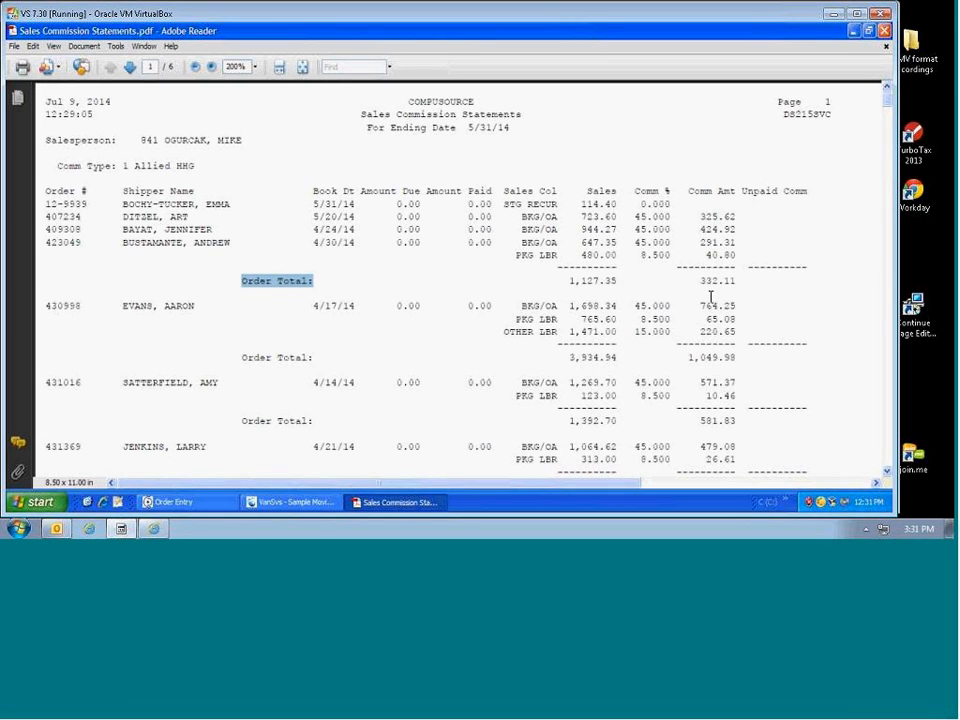
drag(702, 280, 741, 281)
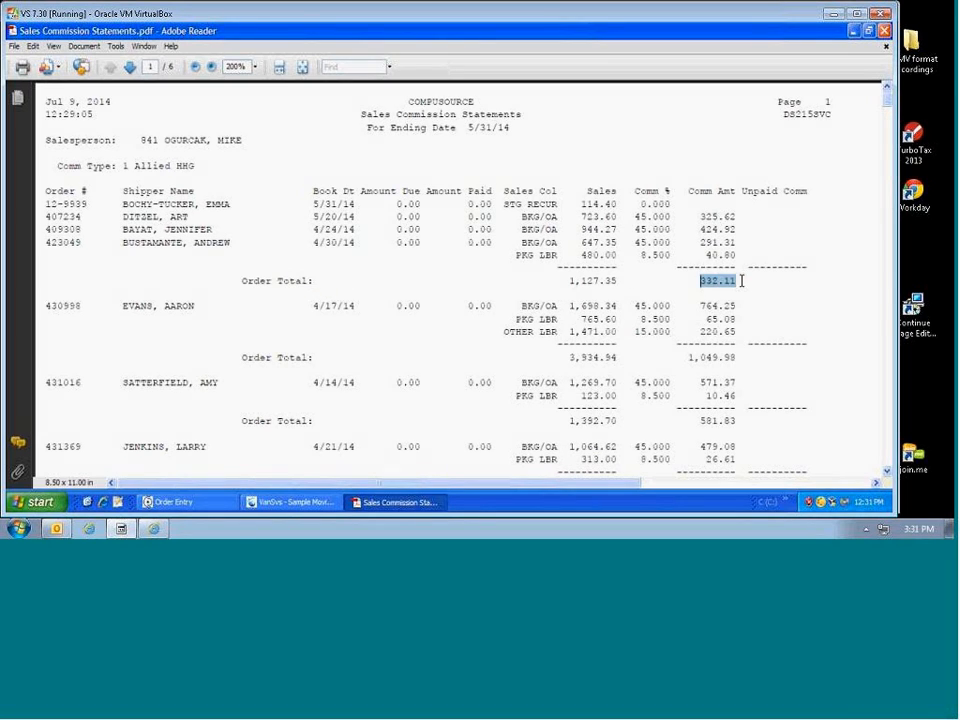
drag(699, 245, 737, 254)
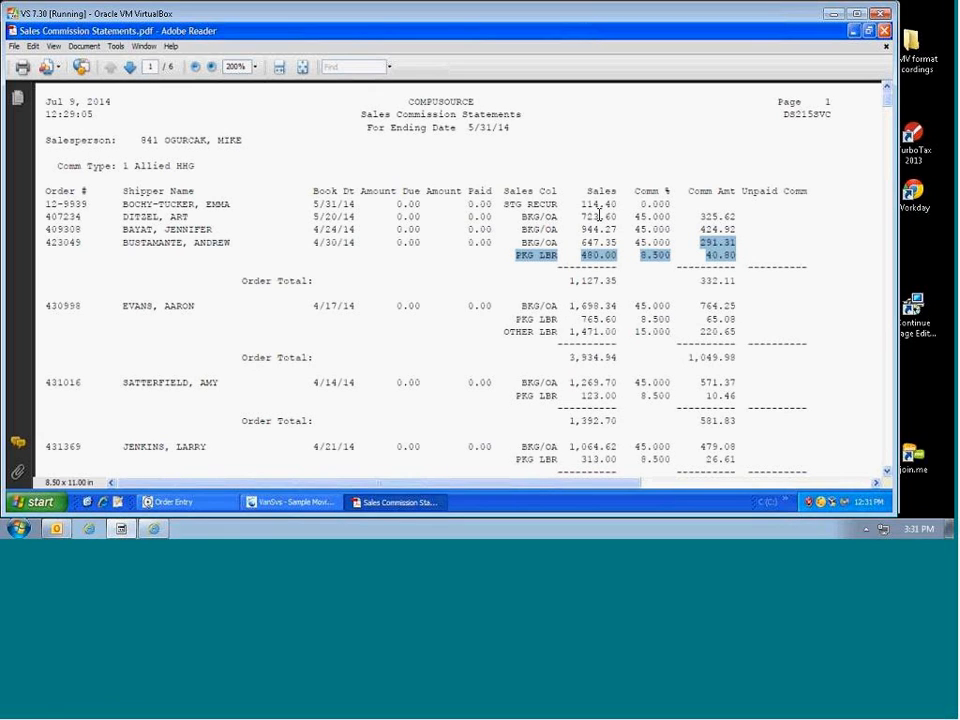
drag(586, 194, 617, 193)
drag(581, 243, 617, 283)
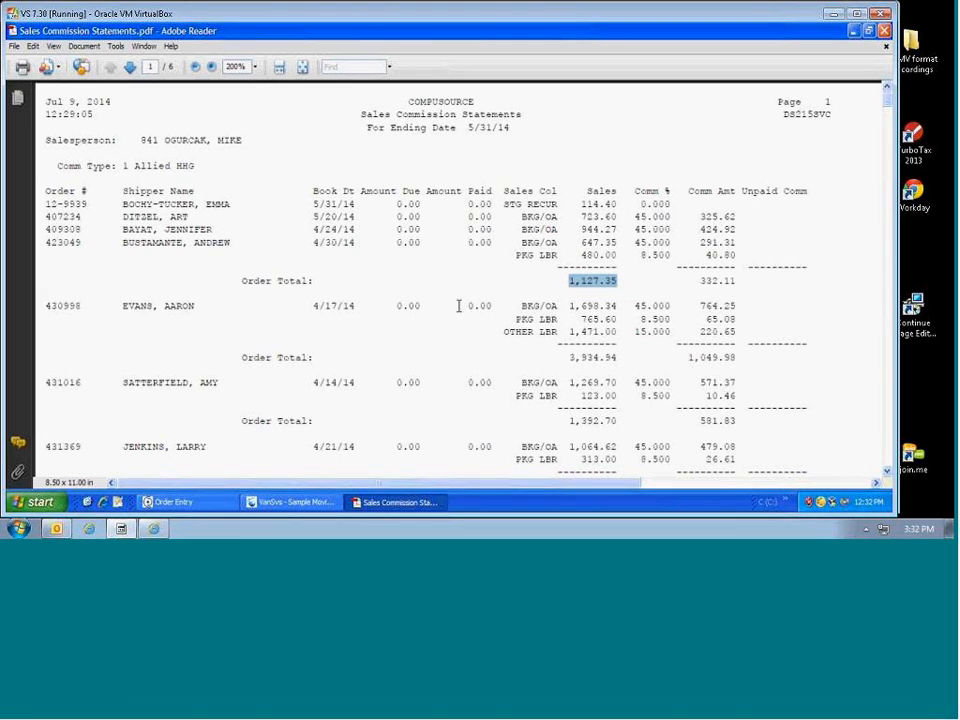
drag(519, 306, 557, 306)
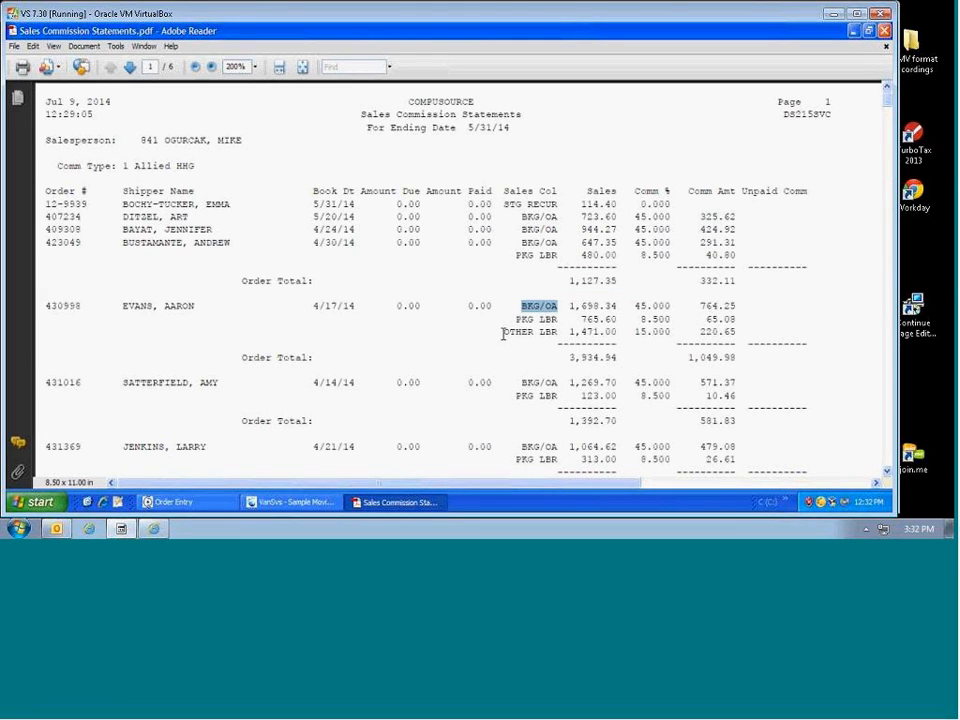
drag(503, 334, 557, 331)
drag(569, 332, 615, 334)
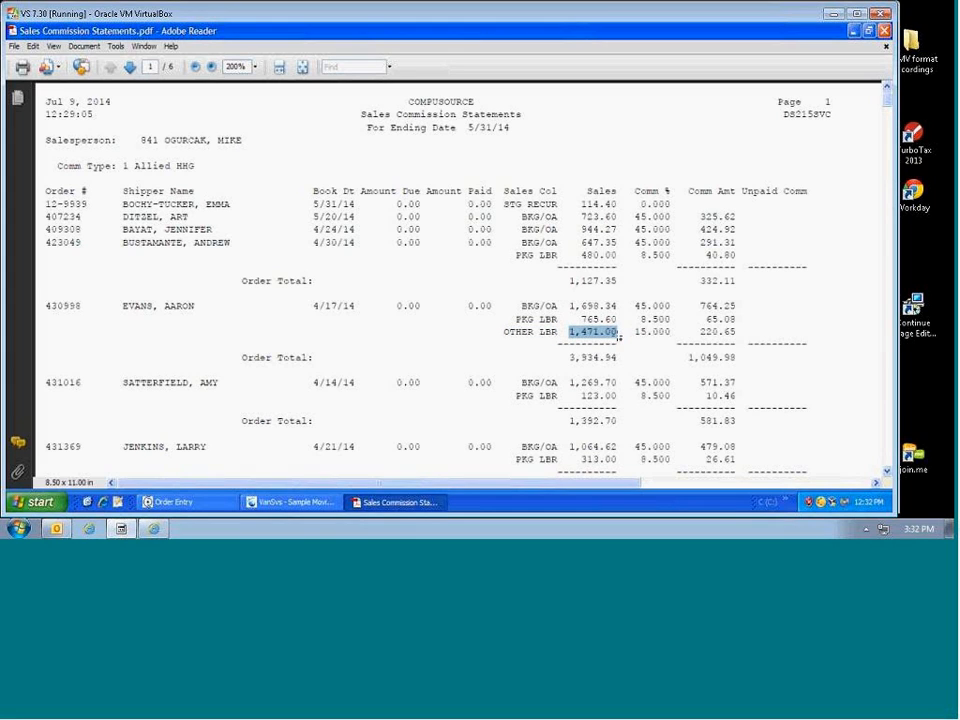
drag(634, 332, 728, 357)
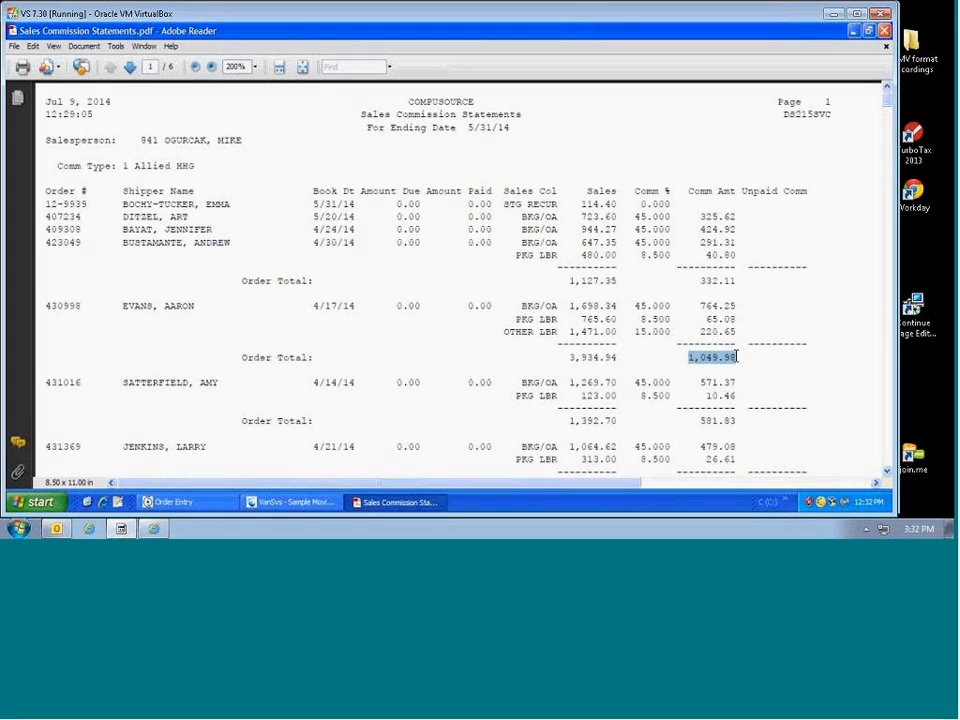
drag(568, 357, 619, 359)
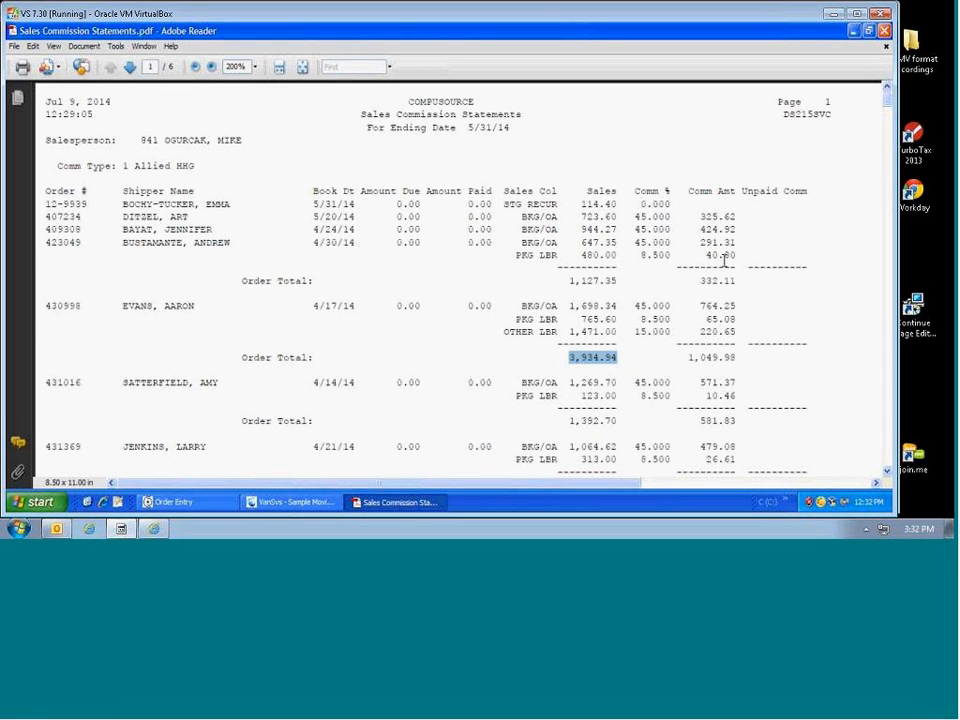
Step: Highlight the Allied HHG total line's 26,711.88 sales and 10,565.66 commission
scroll(723, 260, down, 5)
scroll(727, 268, down, 5)
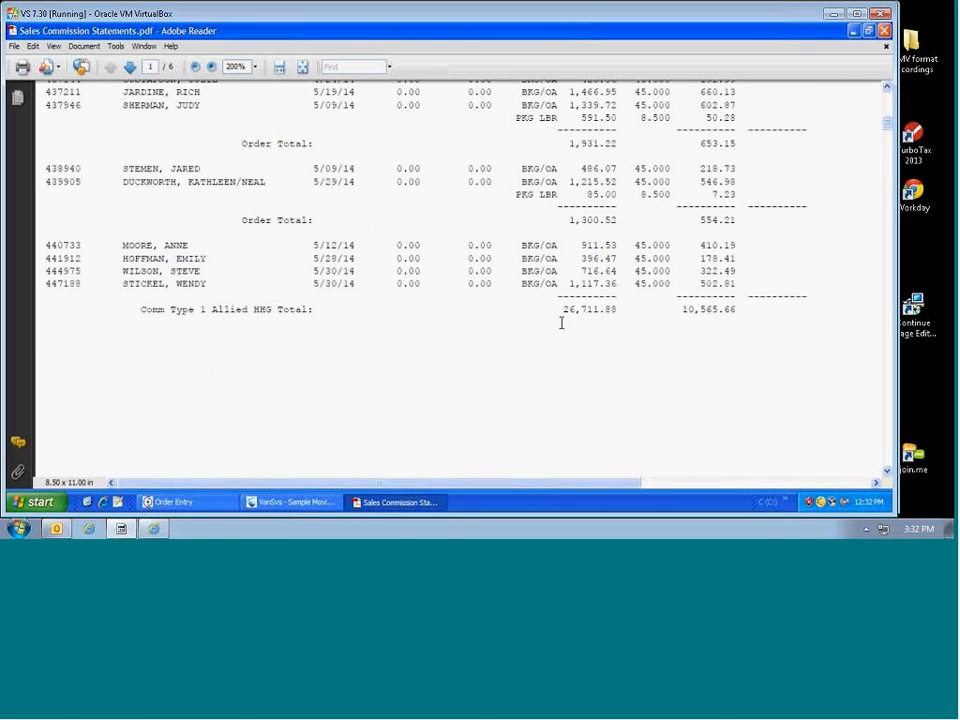
drag(141, 311, 296, 321)
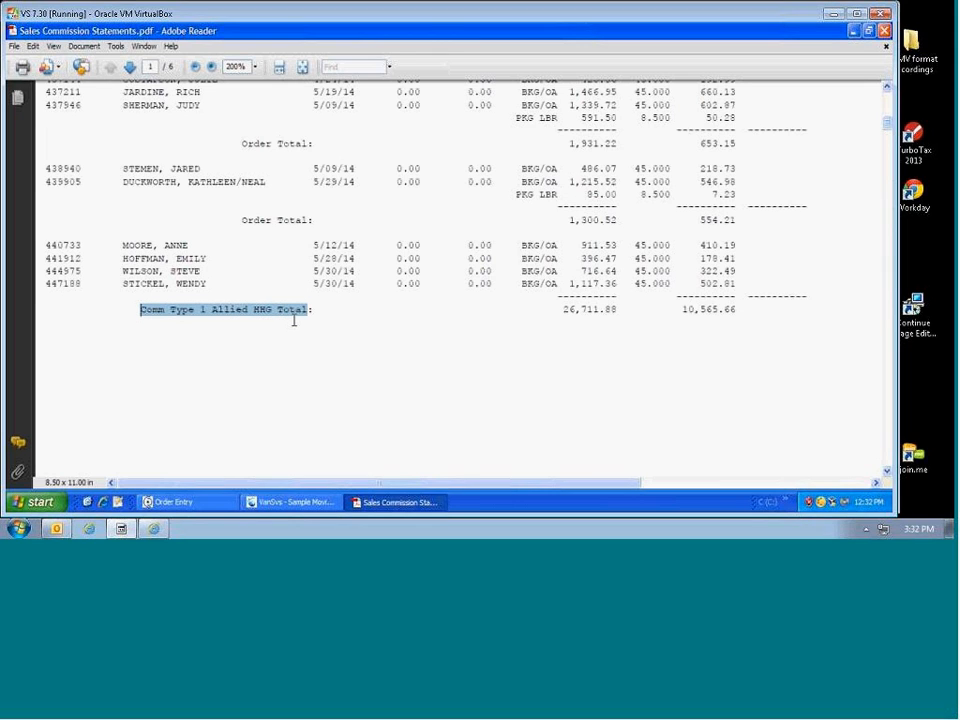
click(563, 311)
drag(563, 311, 624, 313)
drag(682, 312, 746, 316)
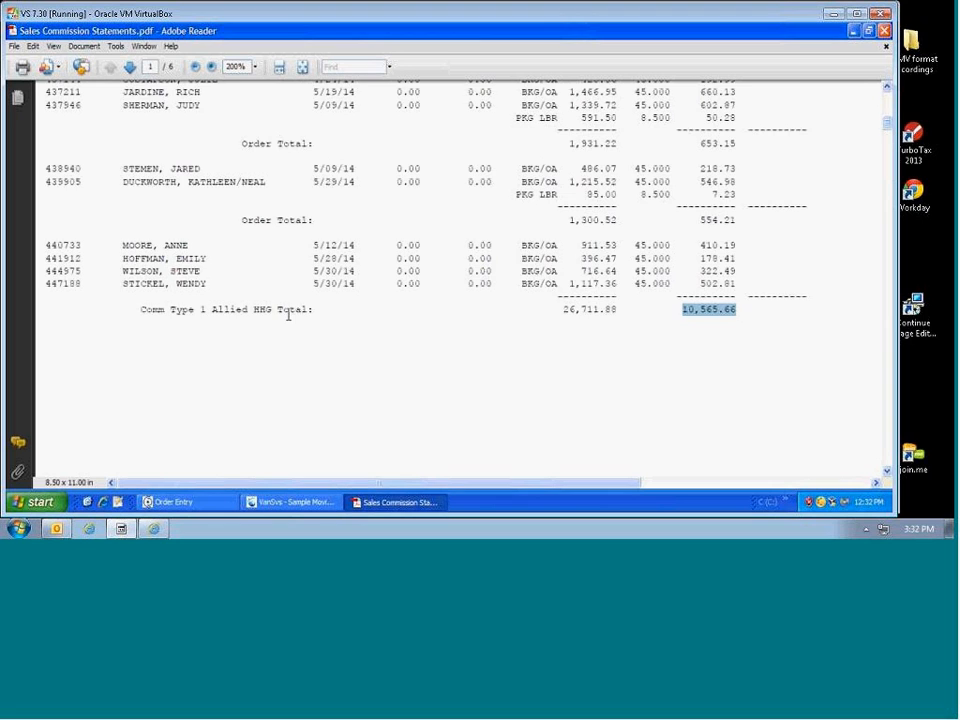
scroll(288, 315, down, 10)
scroll(283, 320, down, 6)
scroll(190, 288, up, 2)
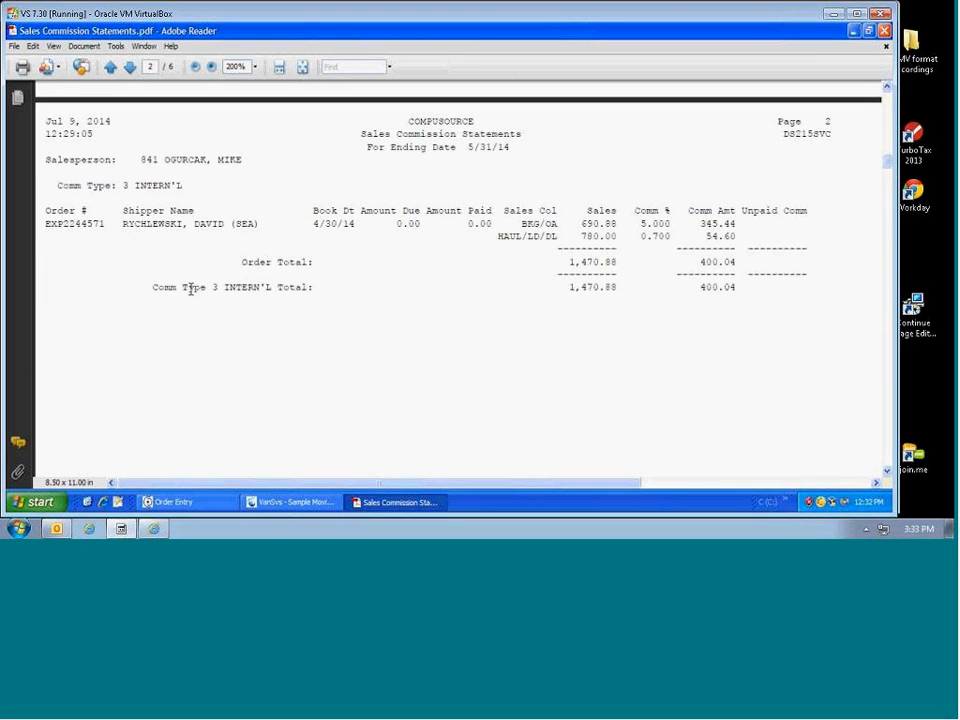
drag(122, 185, 197, 190)
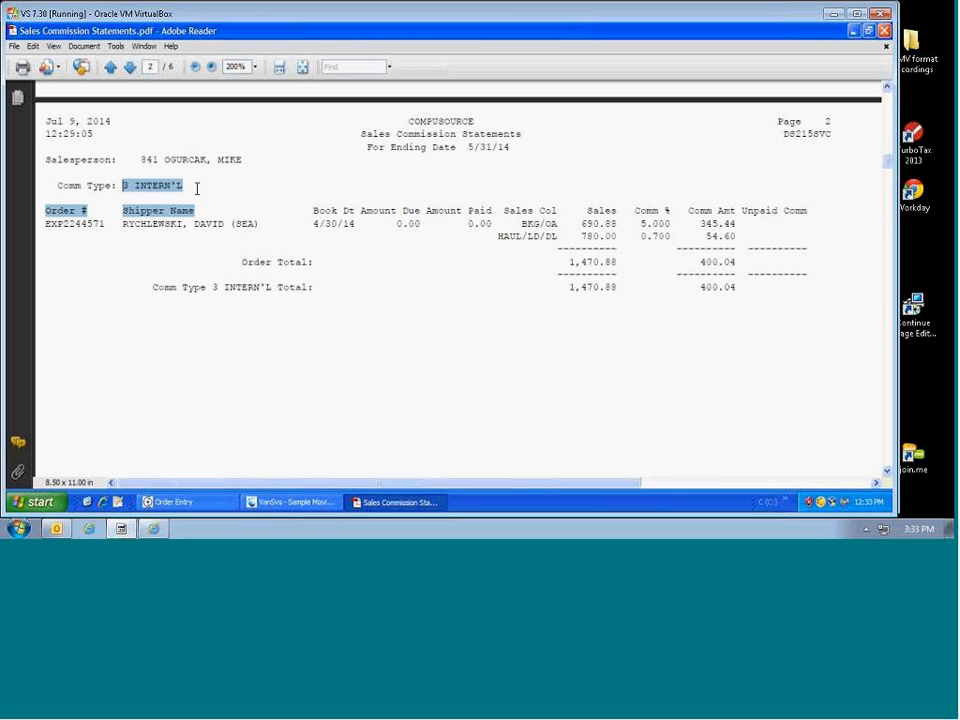
drag(45, 224, 117, 235)
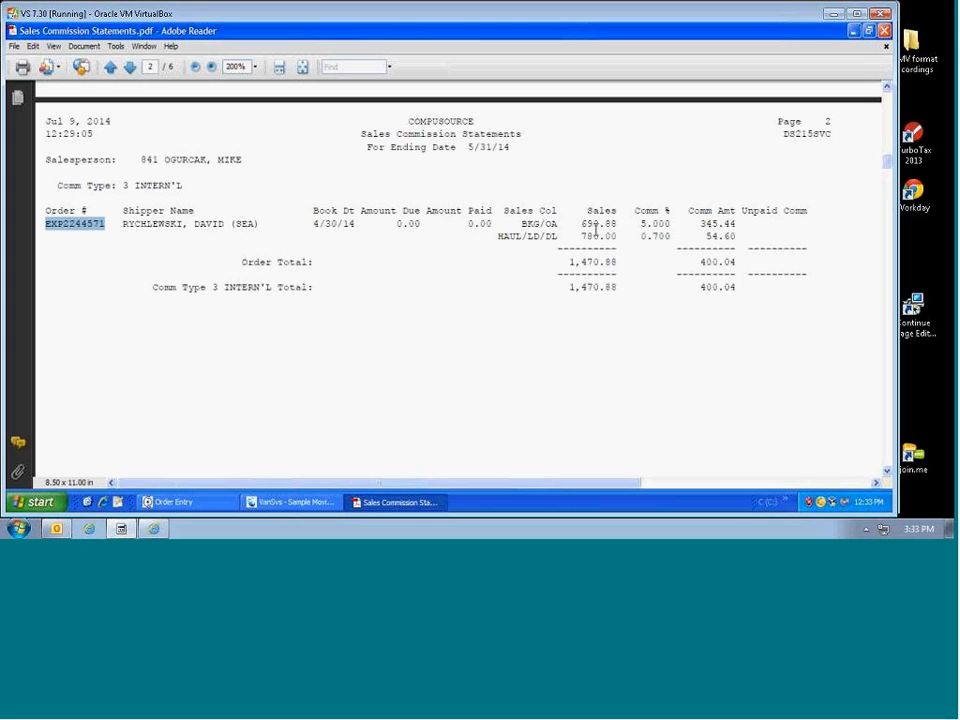
drag(582, 224, 616, 224)
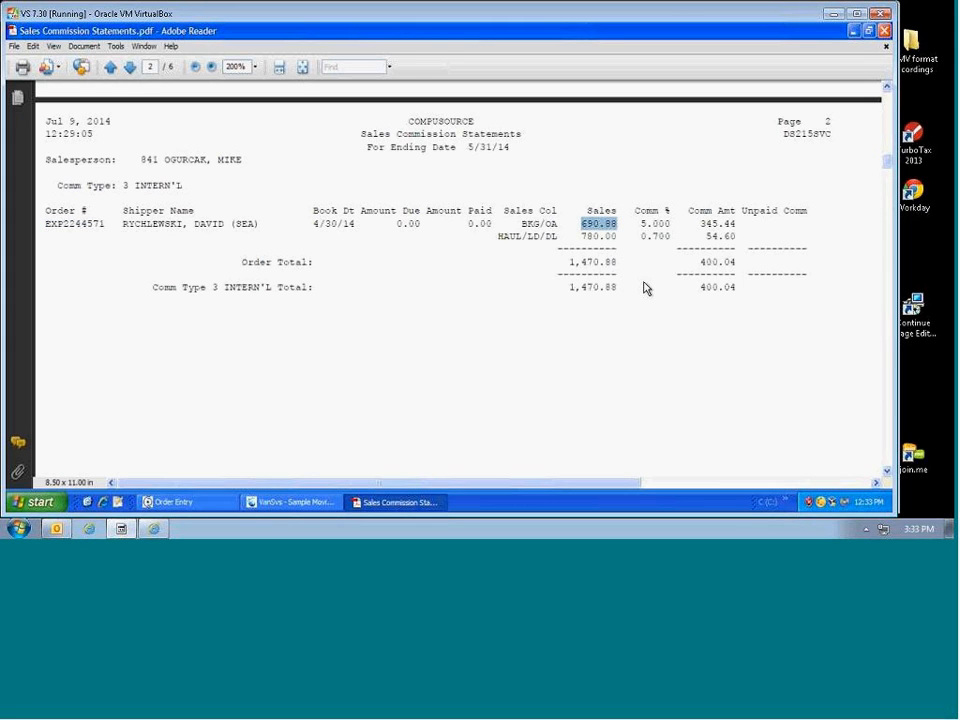
drag(641, 236, 679, 238)
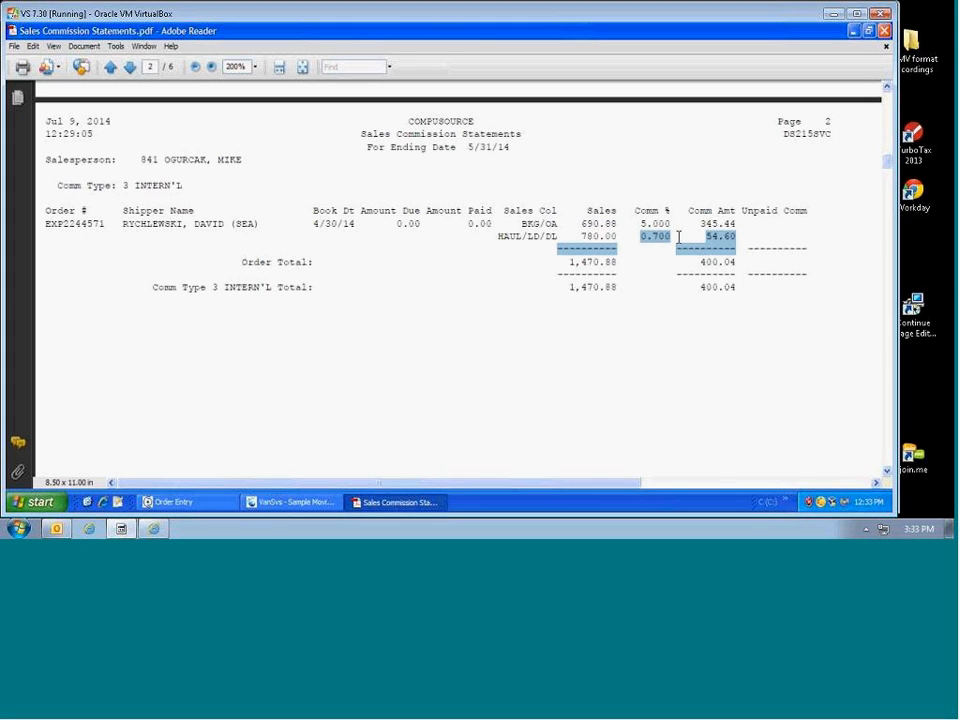
drag(497, 236, 566, 273)
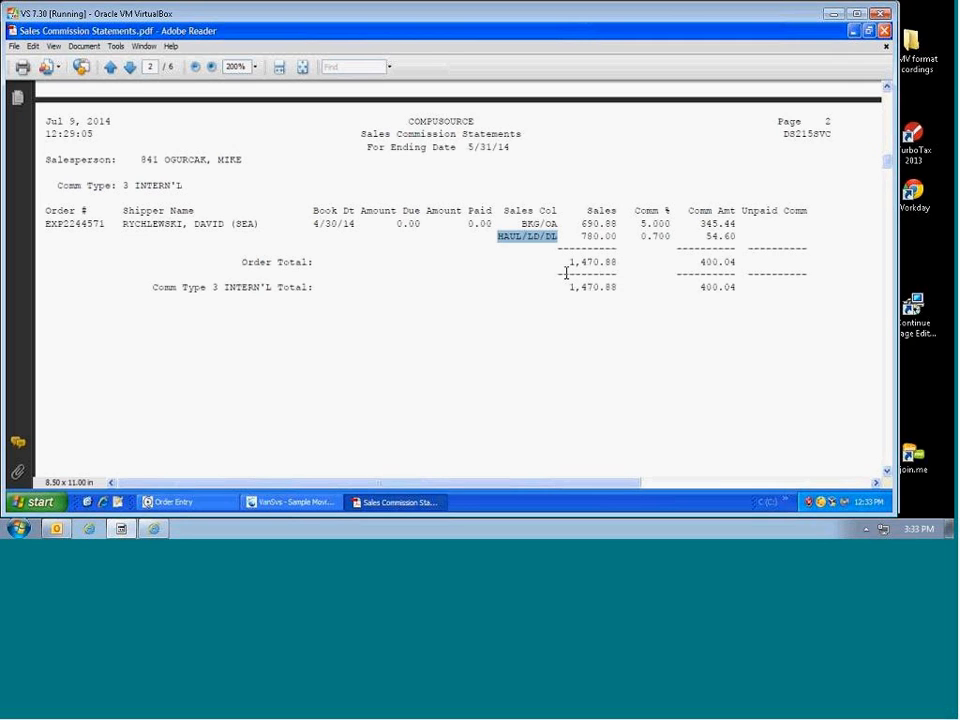
Step: Mark STG 1ST MO and its 0.000 rate on page 3, then continue to page 4
scroll(559, 281, down, 8)
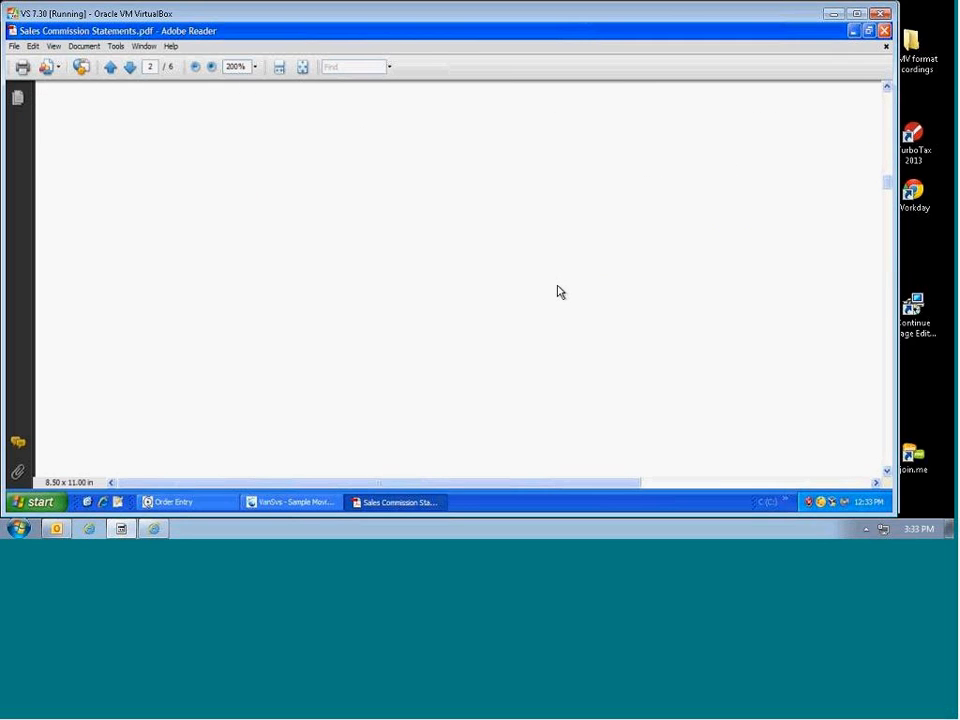
scroll(557, 293, down, 5)
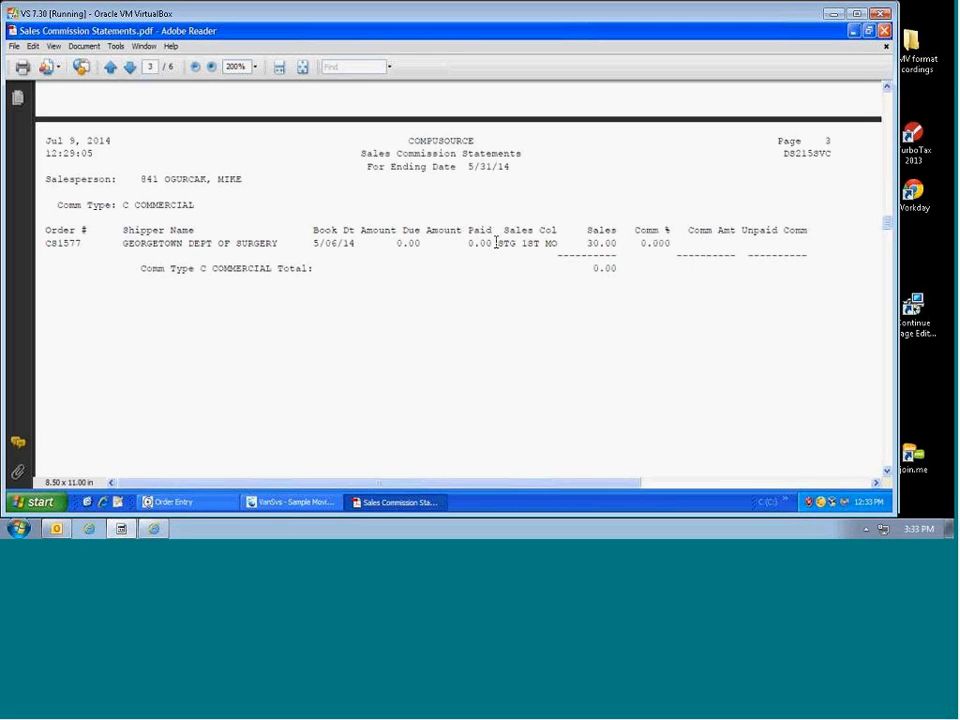
drag(501, 242, 558, 243)
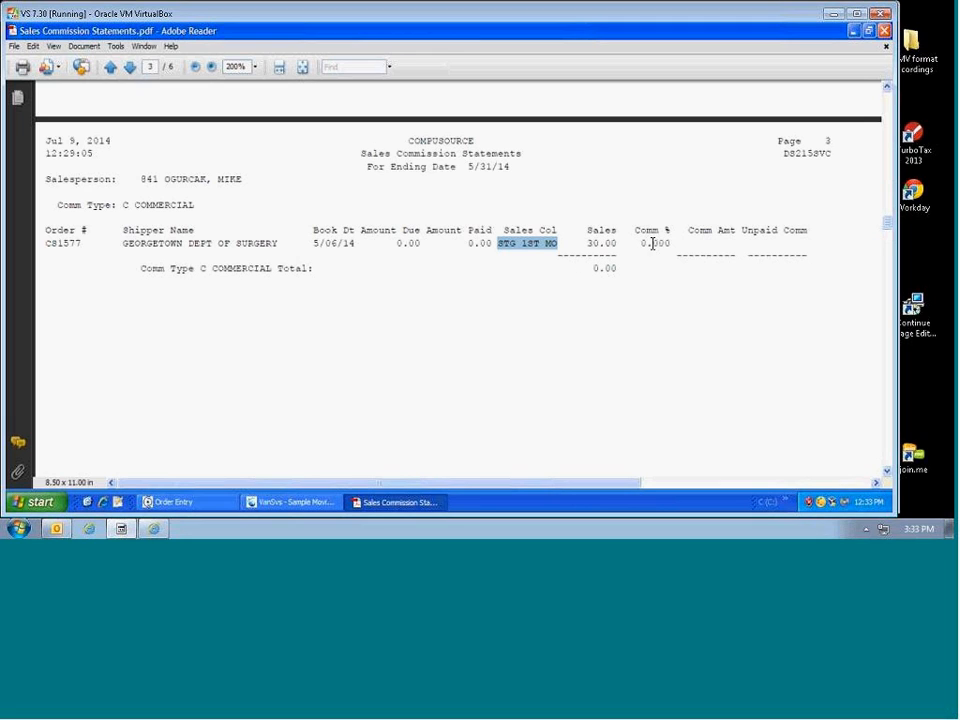
mouse_move(638, 244)
mouse_down()
mouse_move(678, 245)
mouse_move(638, 245)
mouse_up()
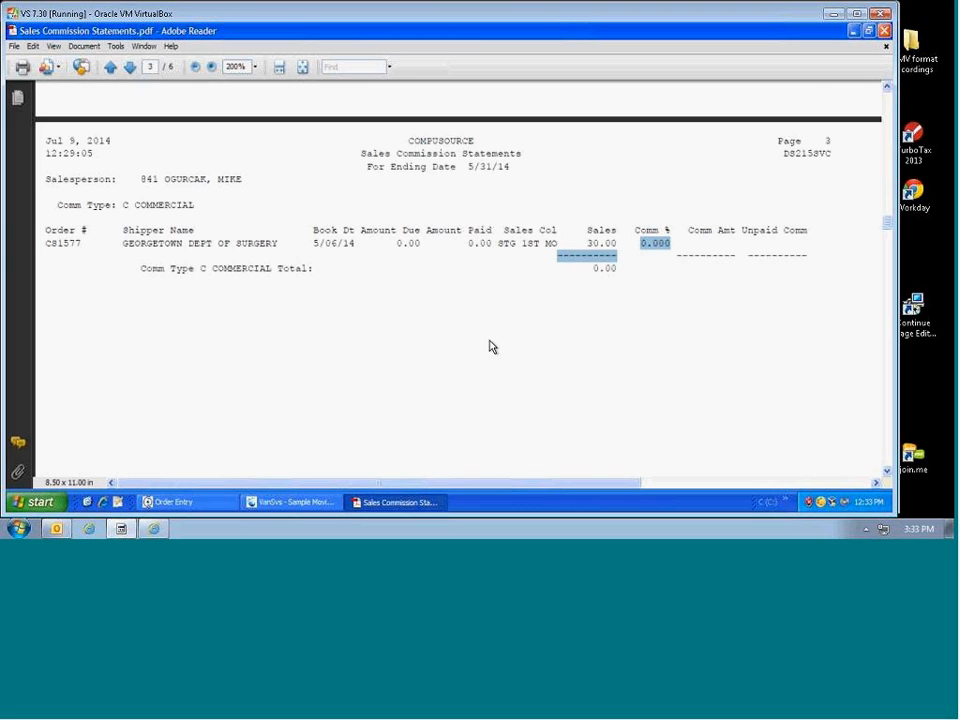
scroll(490, 345, down, 5)
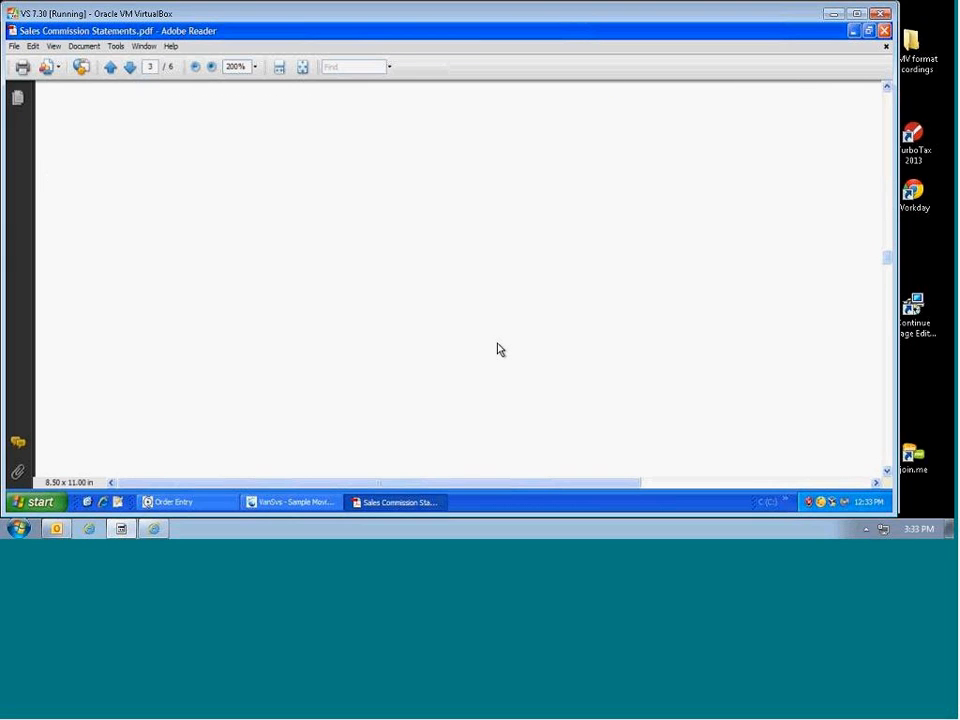
scroll(499, 347, down, 3)
scroll(500, 340, down, 3)
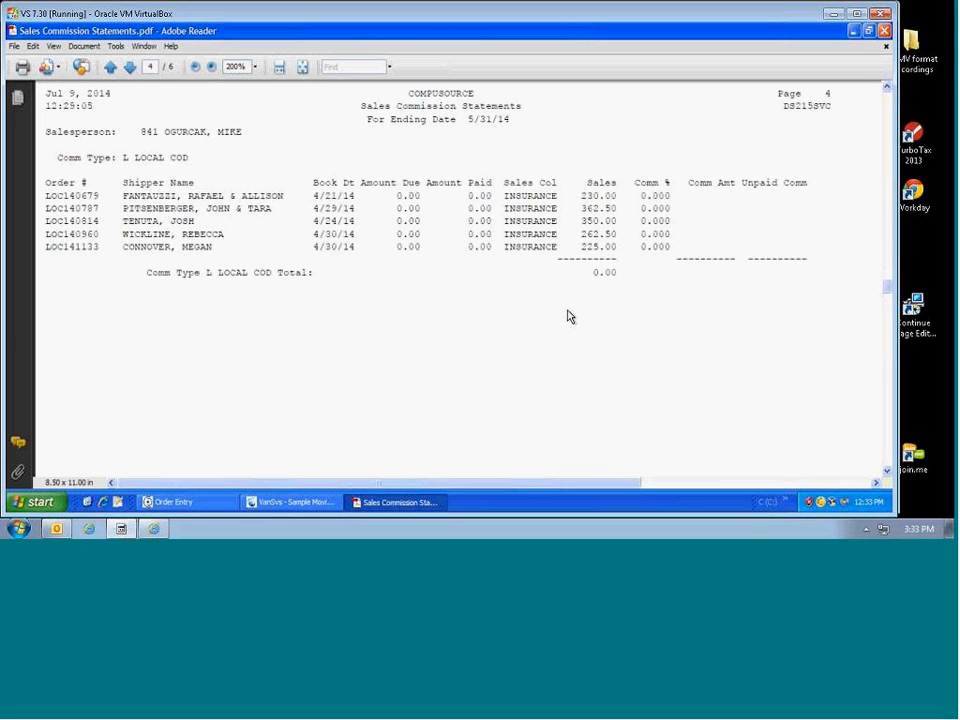
drag(122, 157, 180, 162)
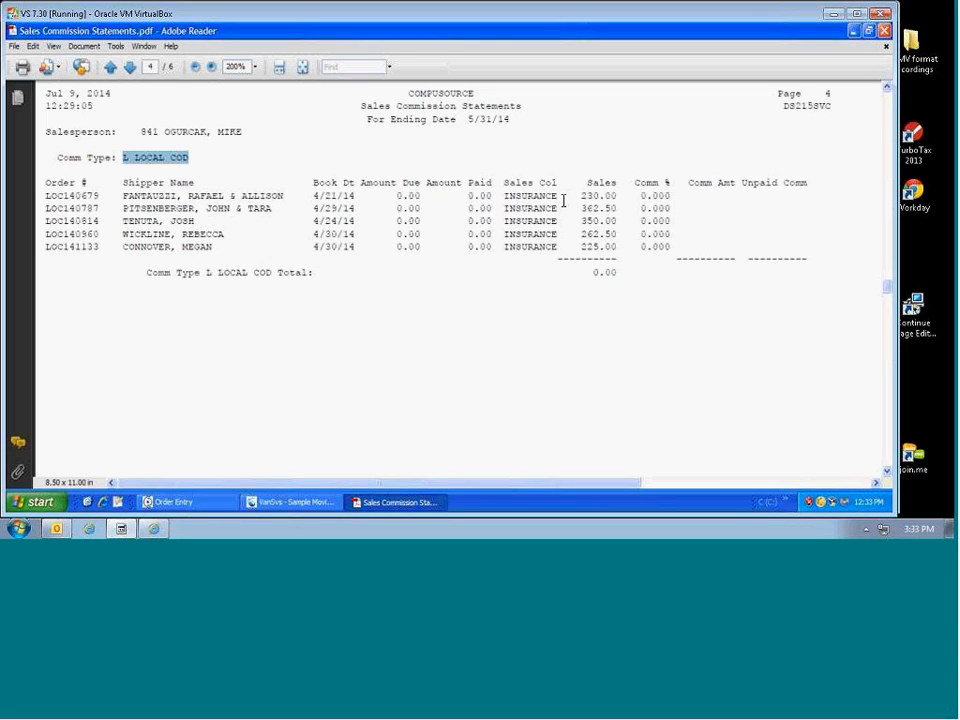
drag(581, 196, 671, 208)
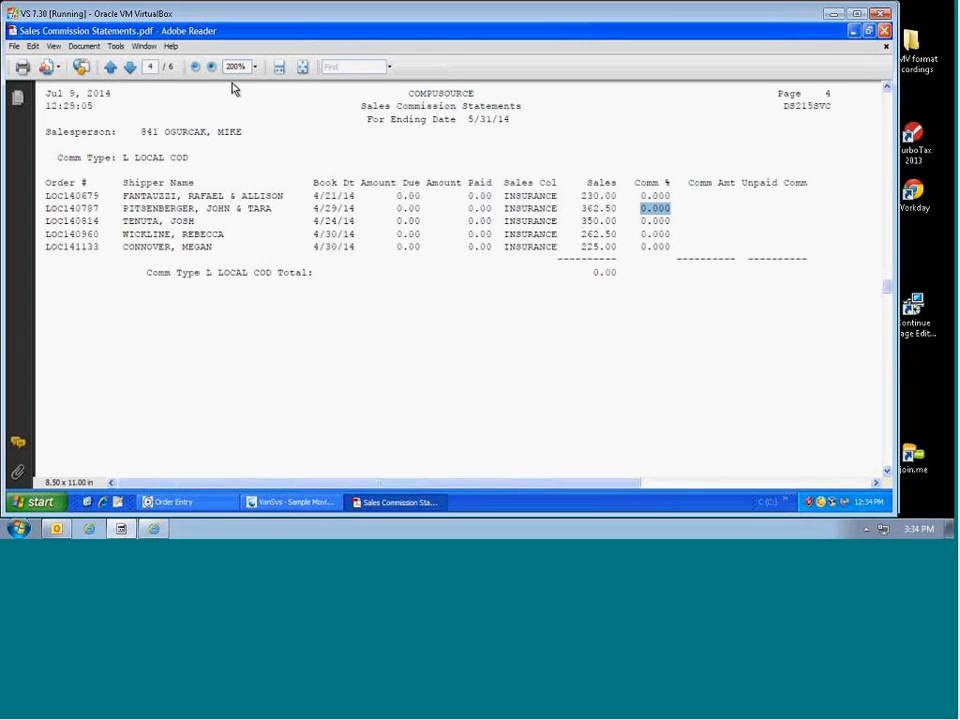
click(14, 46)
Step: Exit Adobe Reader, closing the commission statement PDF
click(16, 346)
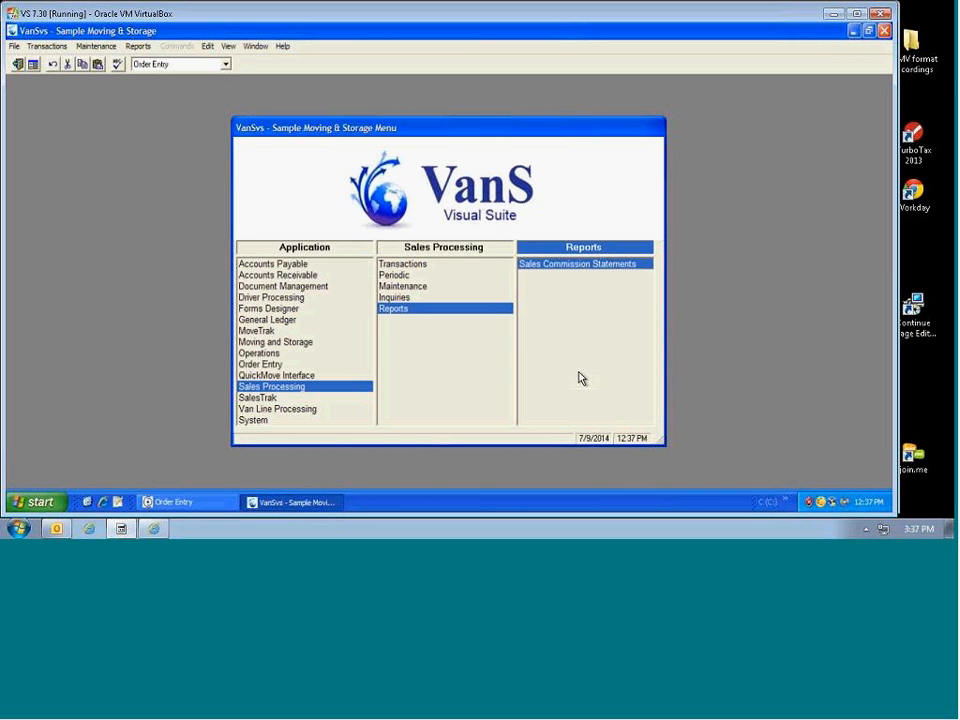
Step: Open Options & Interfaces under Sales Processing Maintenance
click(403, 288)
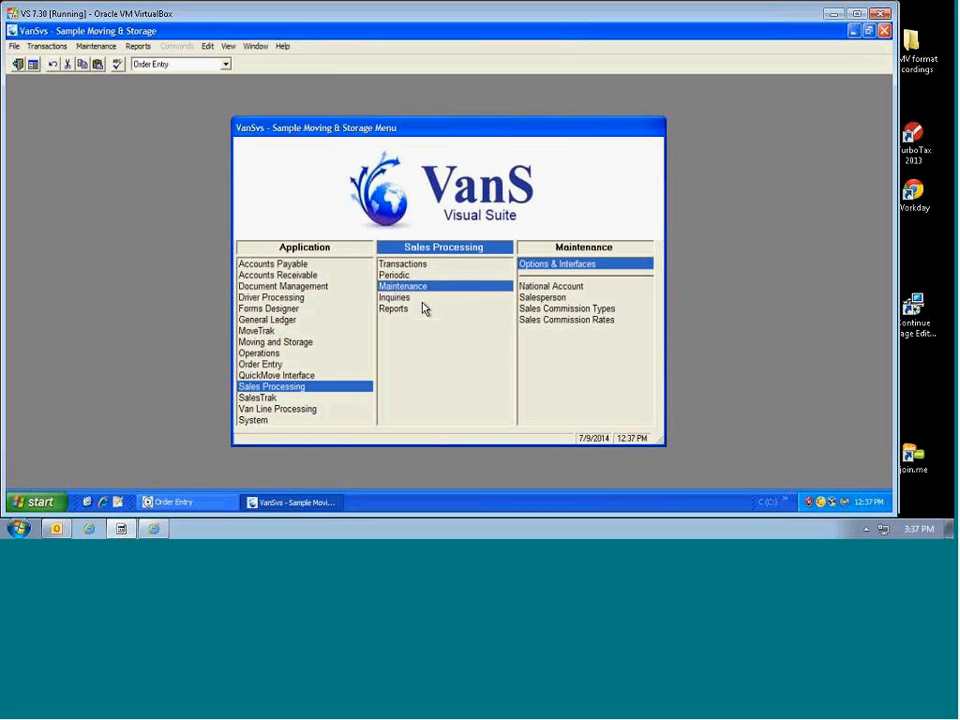
double_click(548, 266)
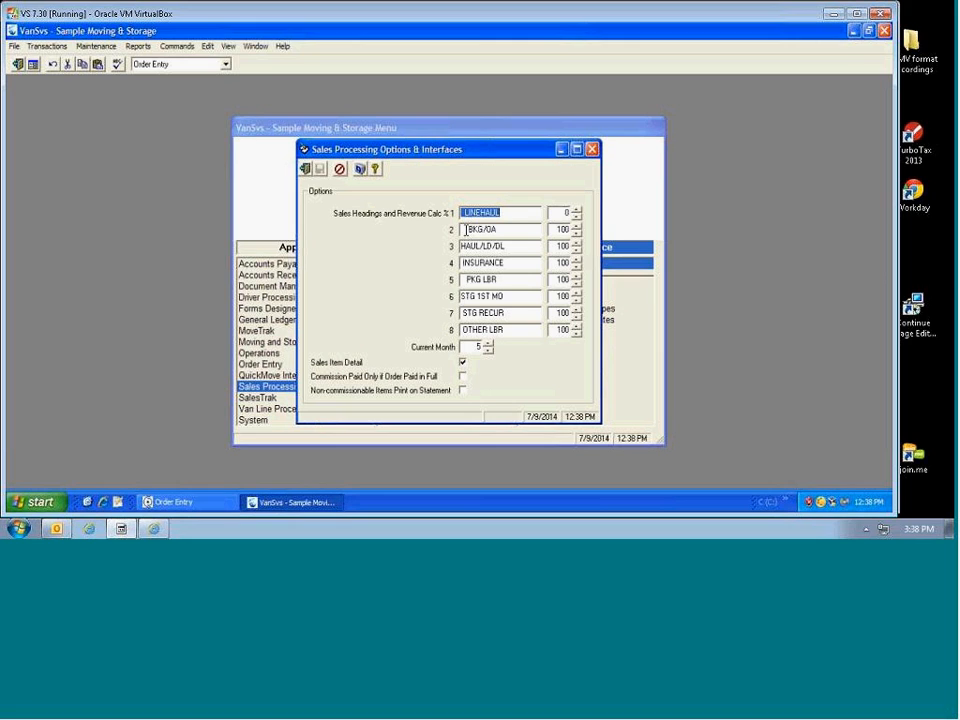
key(Tab)
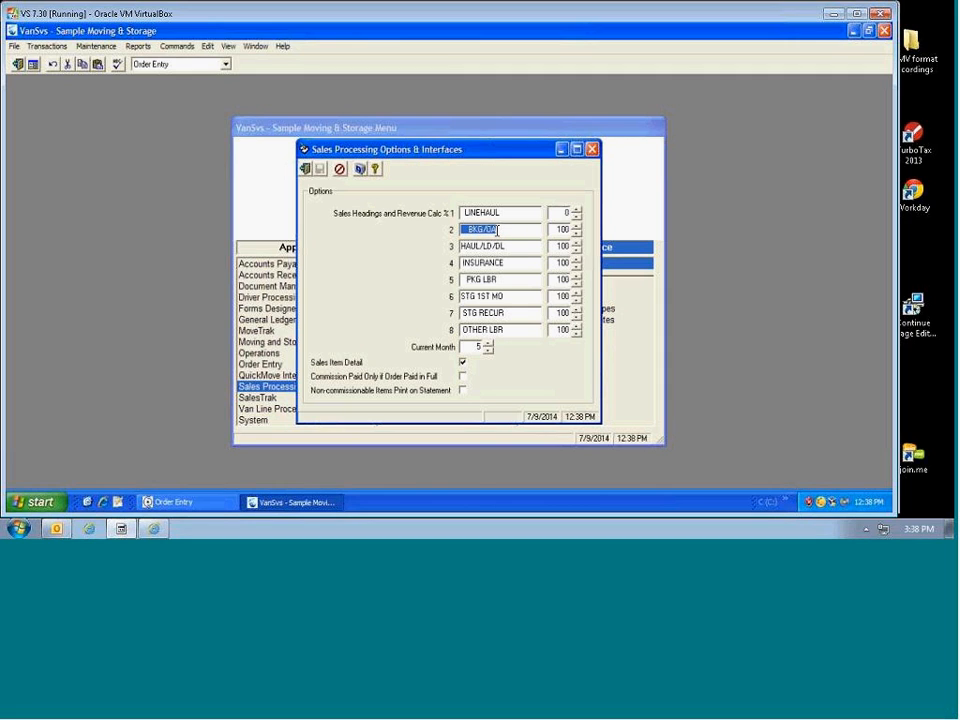
drag(462, 246, 506, 244)
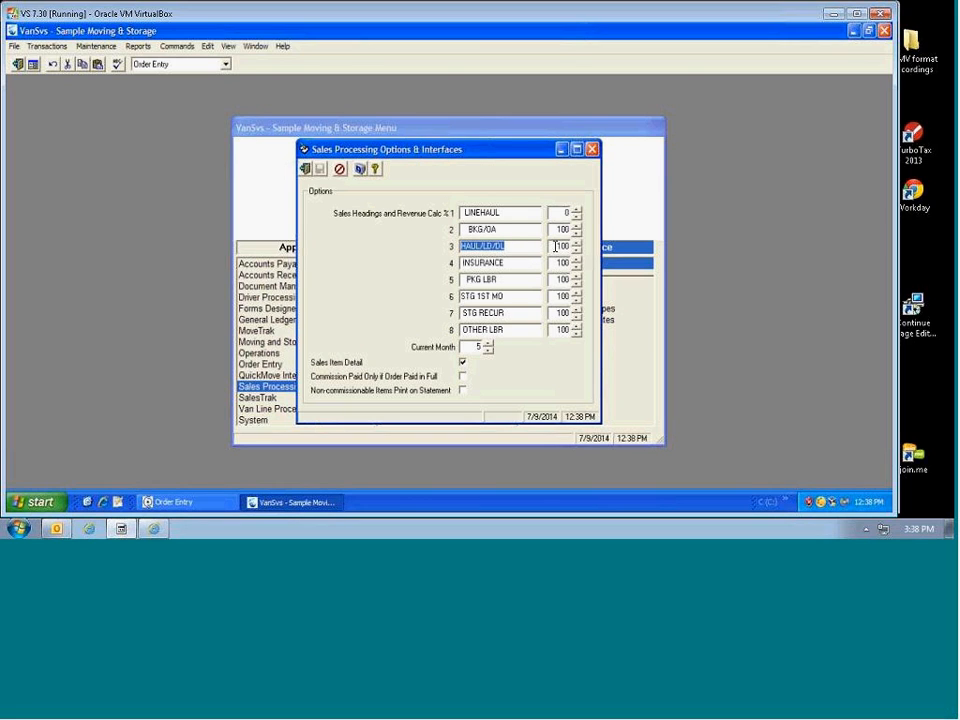
drag(555, 248, 569, 247)
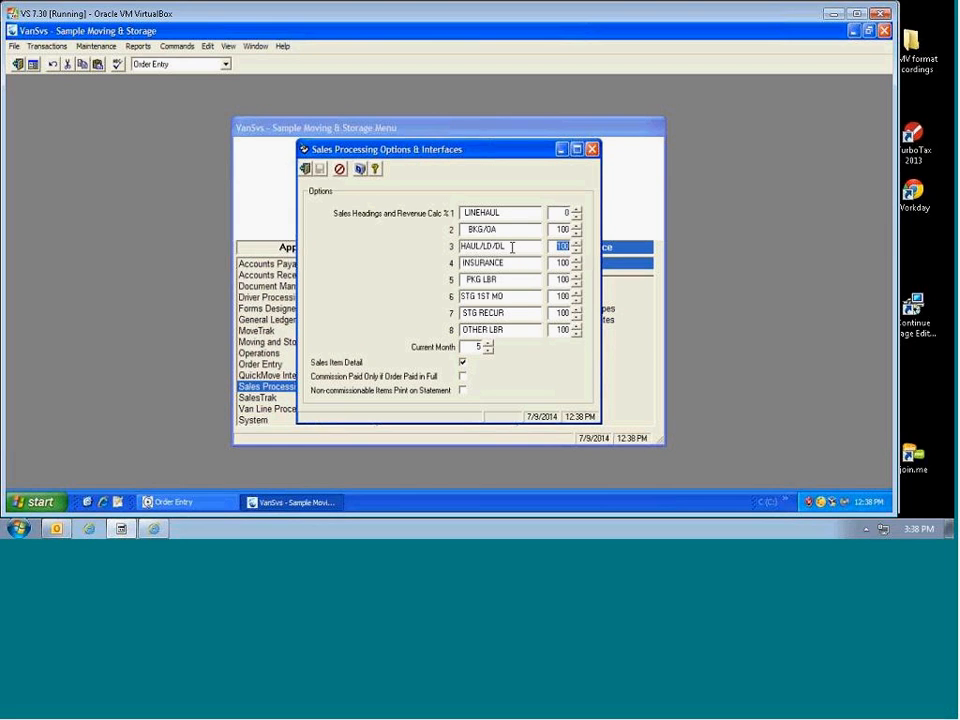
drag(463, 263, 512, 263)
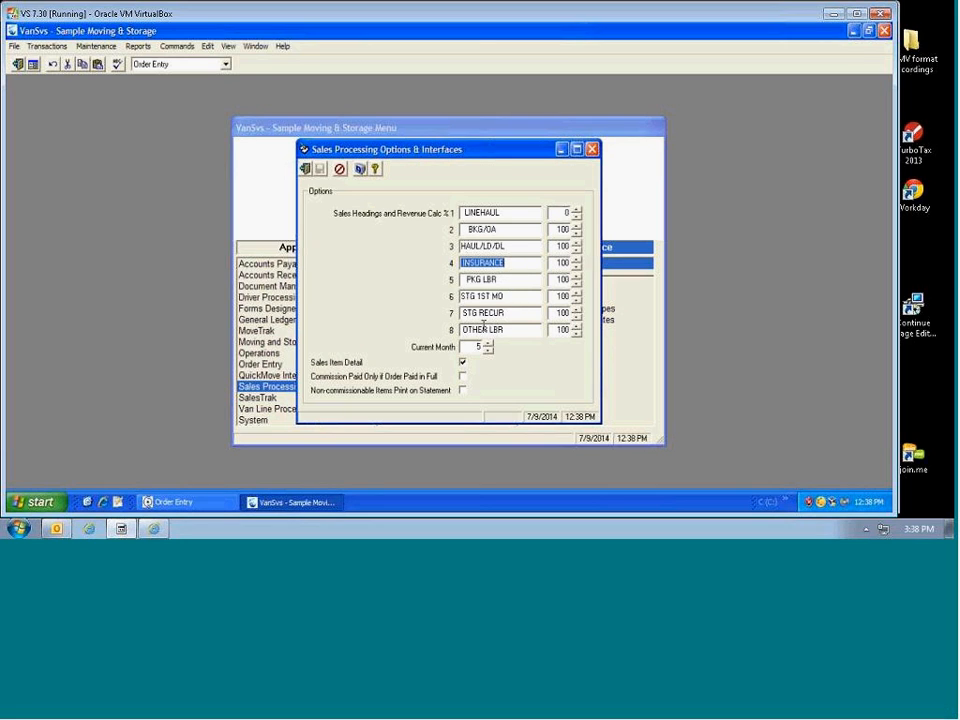
click(471, 281)
drag(470, 281, 525, 328)
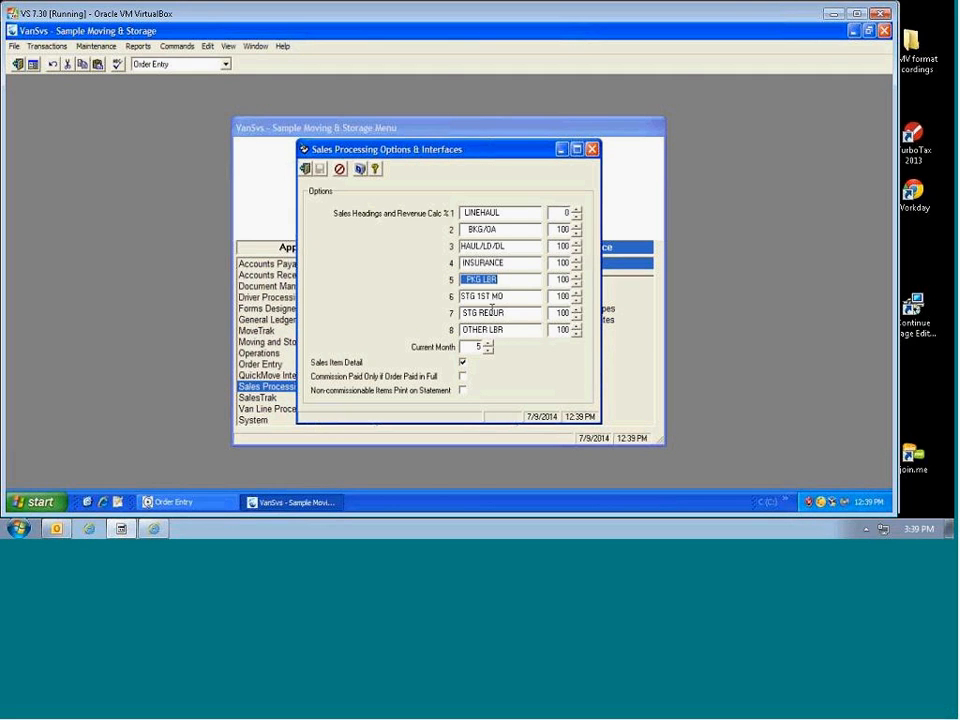
click(502, 297)
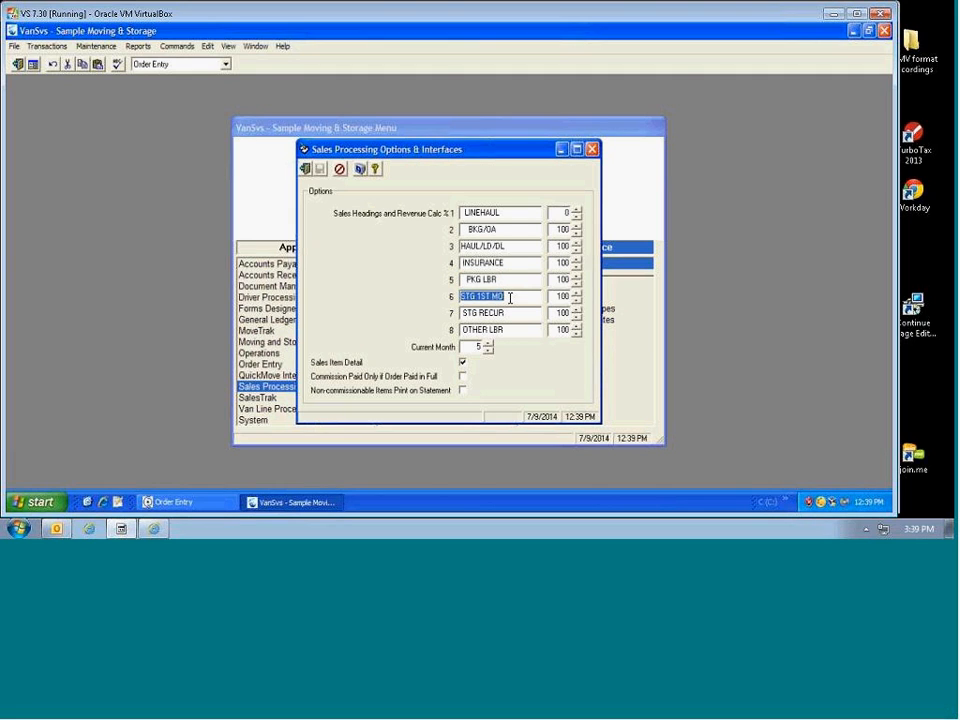
drag(462, 313, 508, 313)
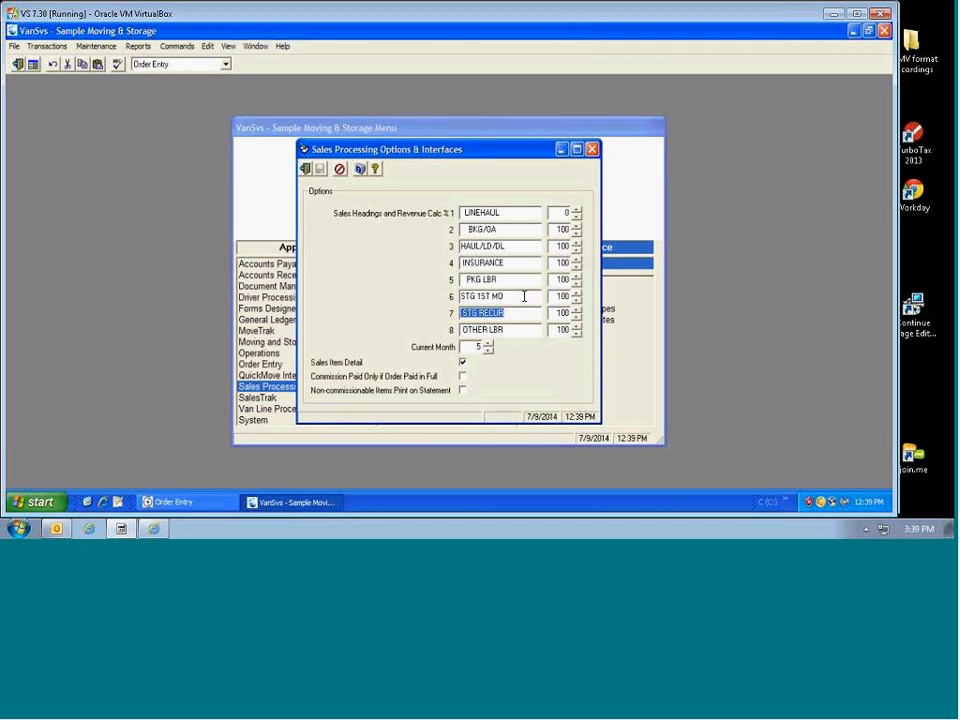
click(526, 297)
click(520, 312)
click(519, 297)
click(522, 313)
click(535, 297)
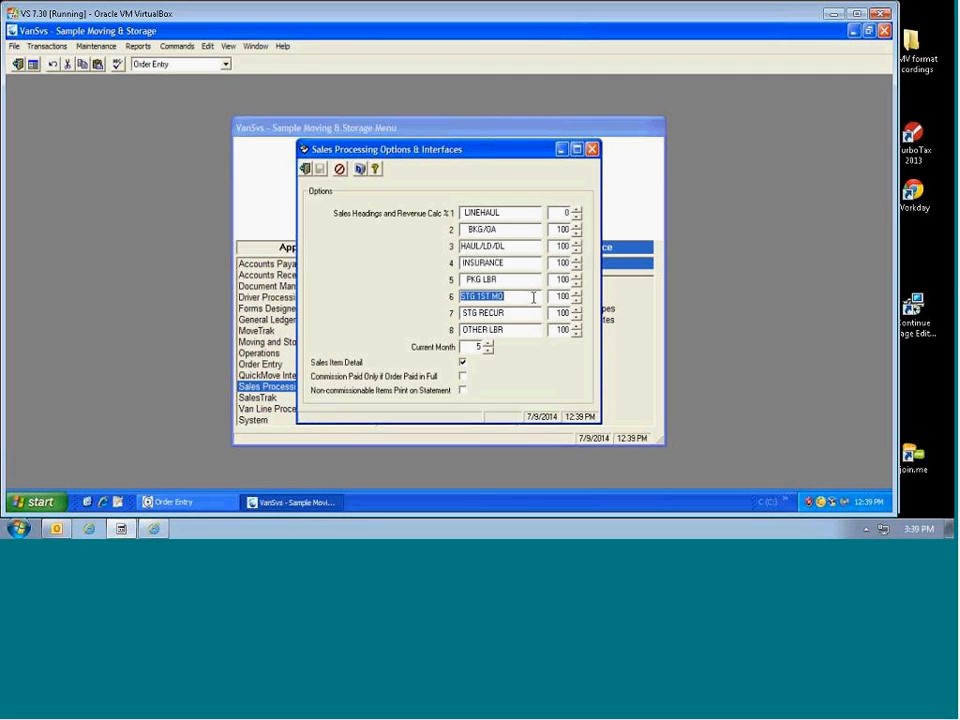
click(513, 313)
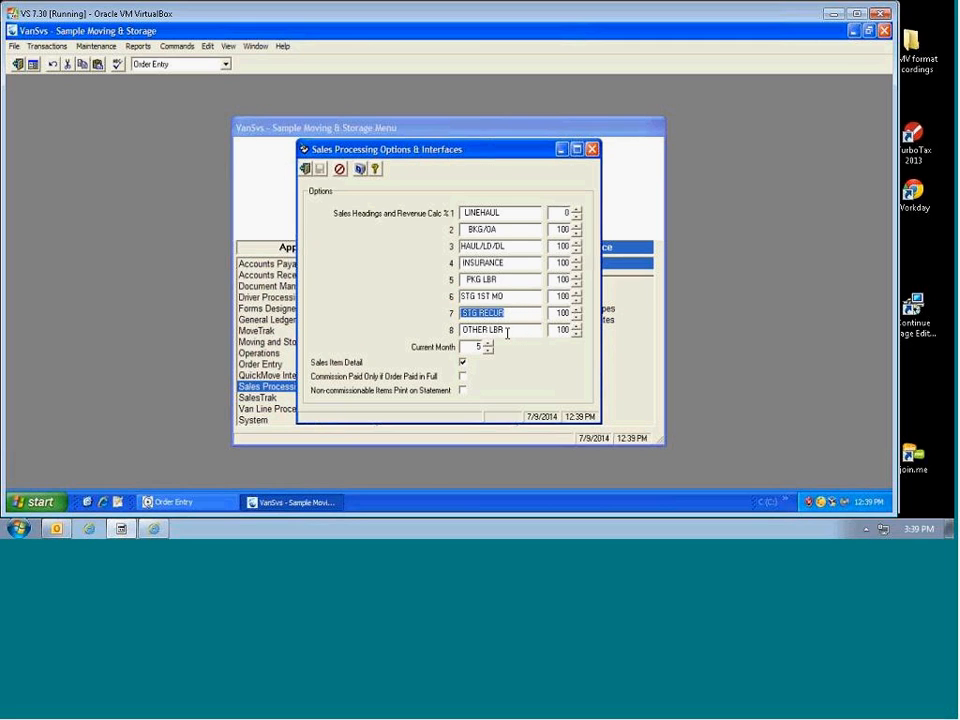
click(508, 330)
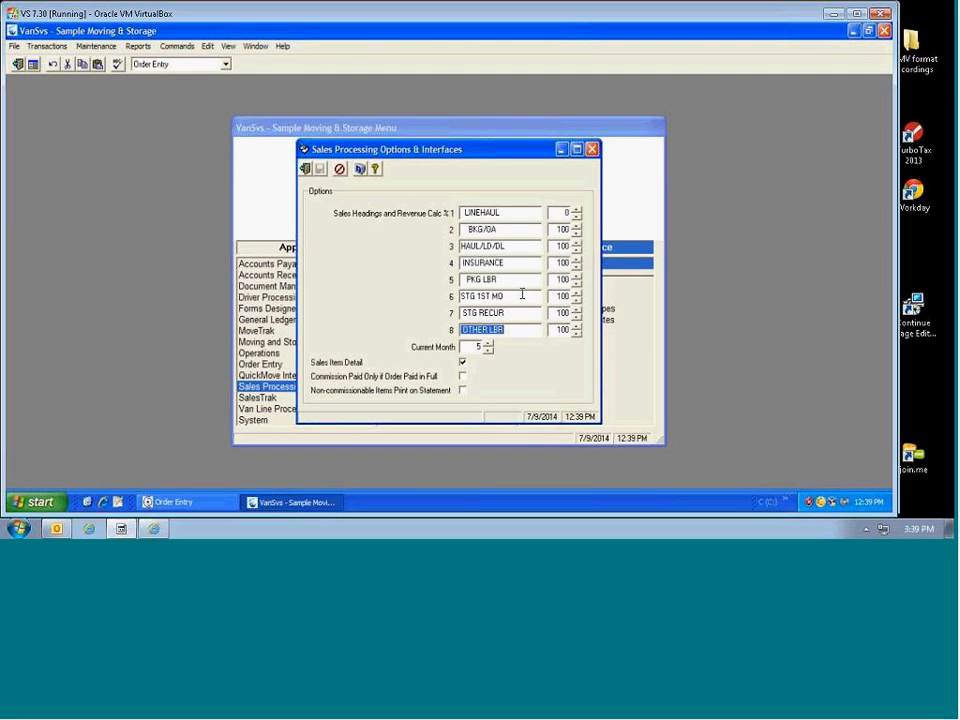
click(566, 229)
Step: Check 'Commission Paid Only if Order Paid in Full' and toggle printing non-commissionable items
click(373, 383)
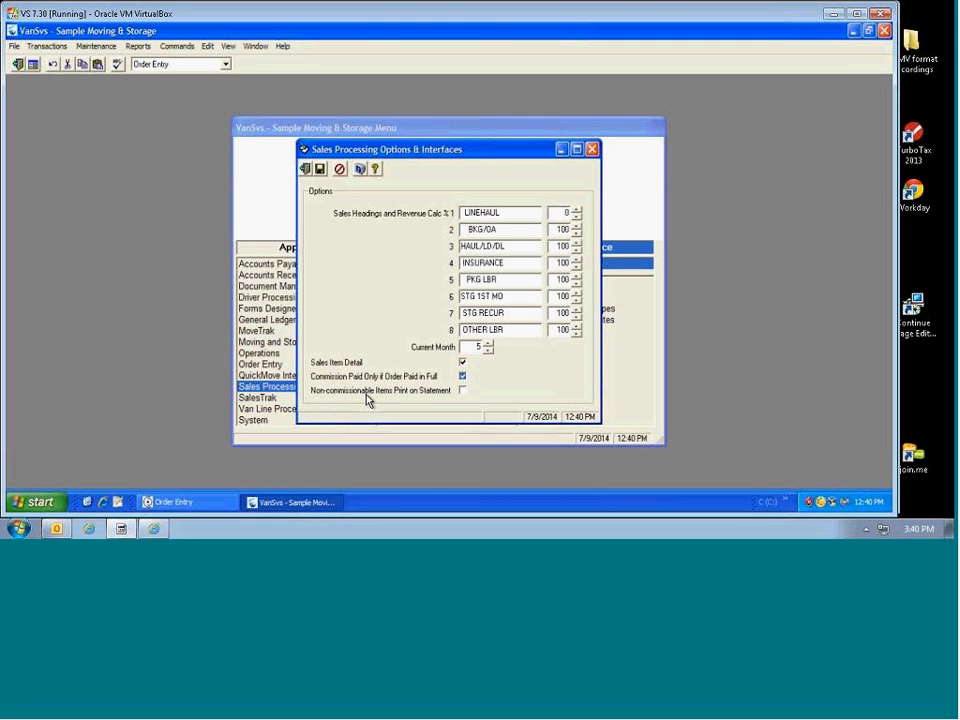
click(463, 391)
Step: Save the sales processing options and select the LINEHAUL heading text
click(320, 170)
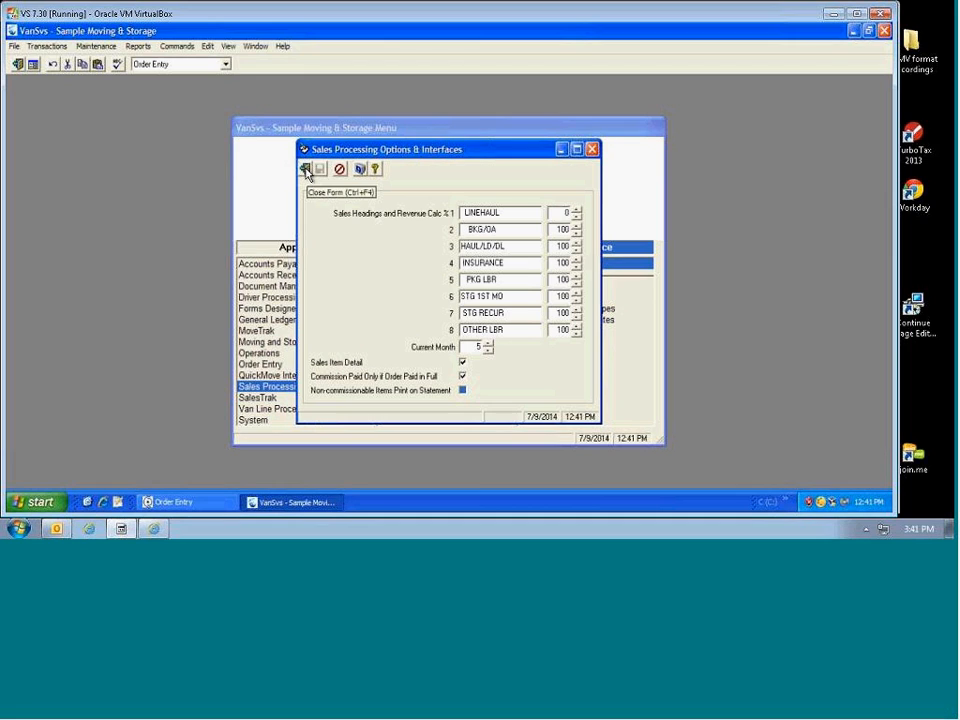
click(508, 213)
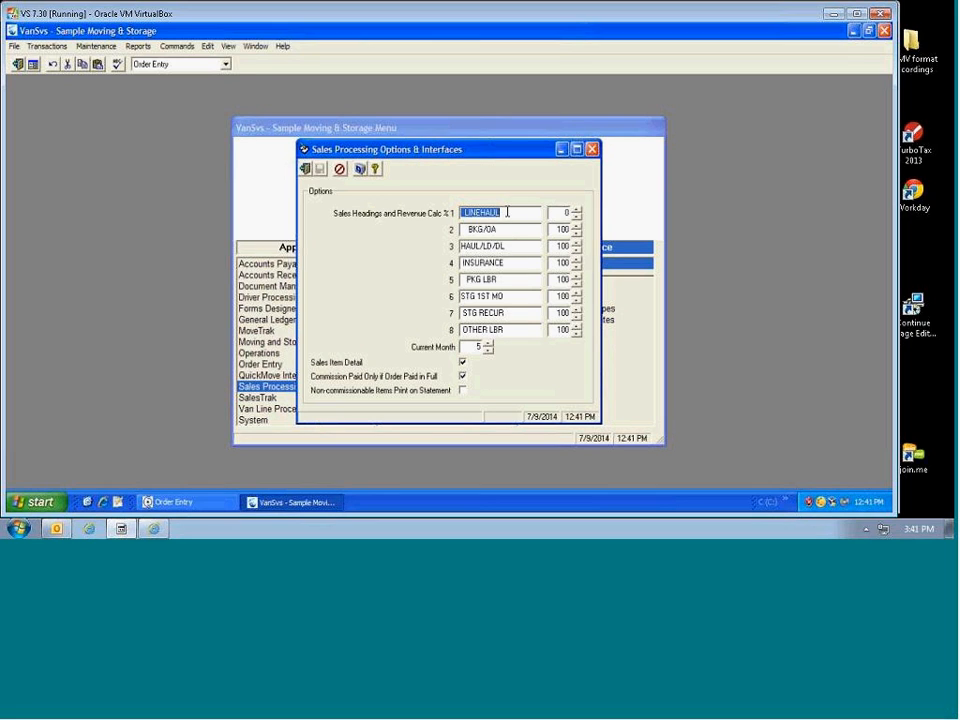
click(511, 212)
double_click(511, 212)
Step: Review the BKG/OA and HAUL/LD/DL headings and LINEHAUL's 0% revenue percentage
click(466, 229)
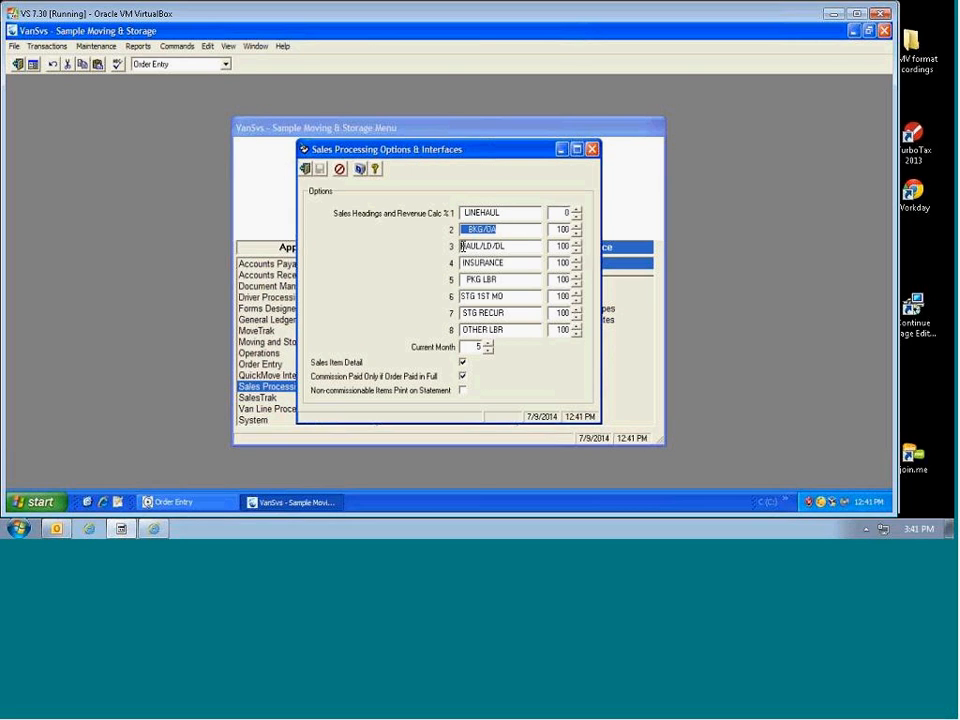
click(467, 246)
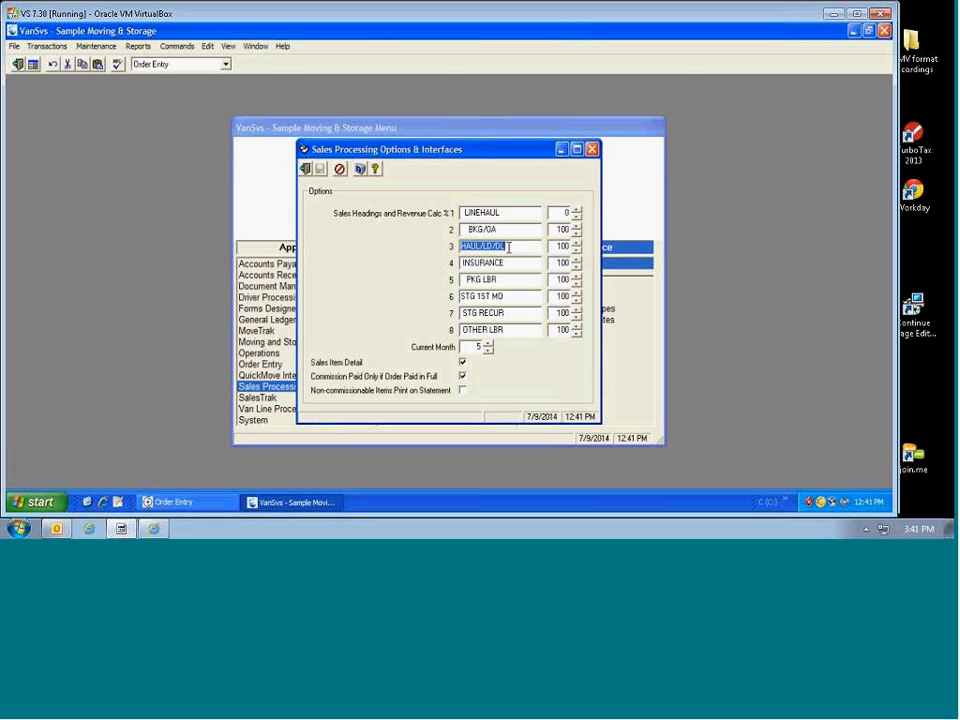
click(564, 213)
click(516, 230)
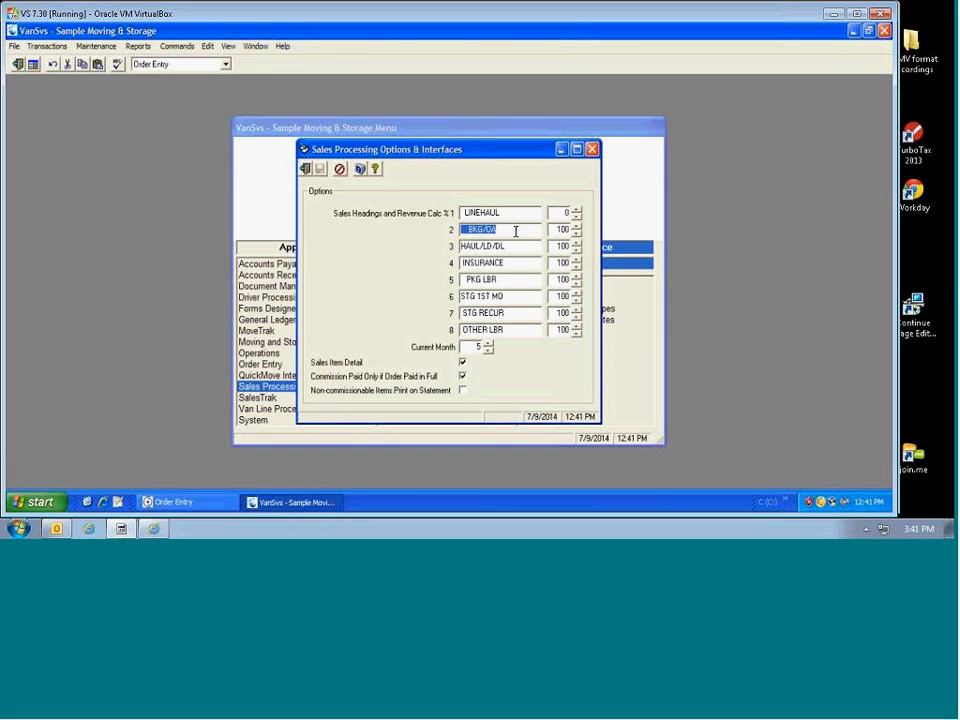
click(517, 213)
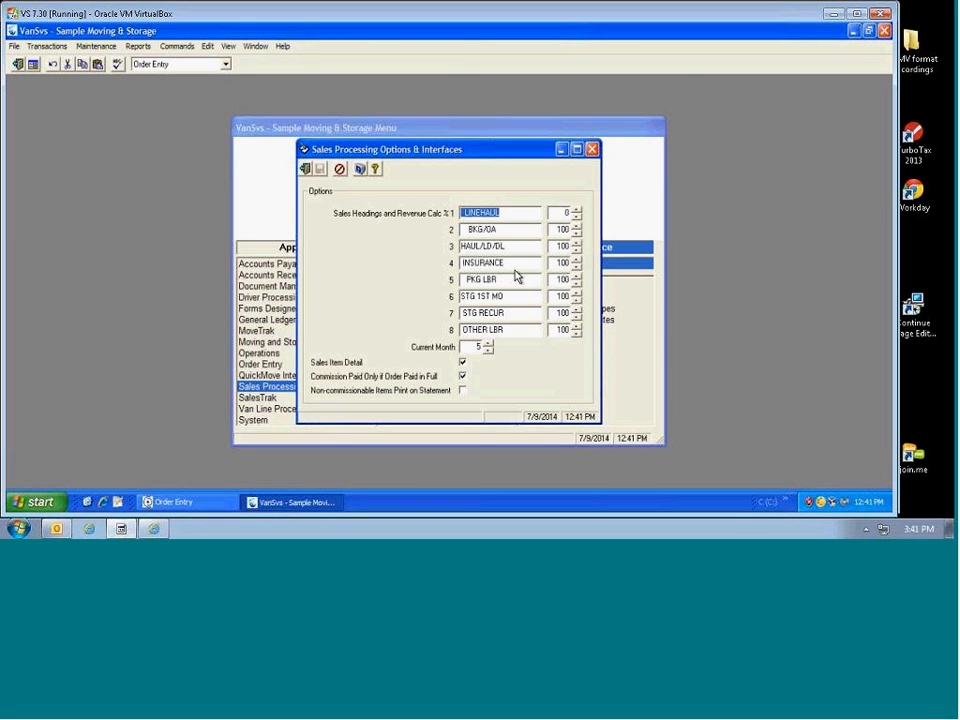
Step: Exit the Options dialog and open Maintenance > Salesperson
click(306, 170)
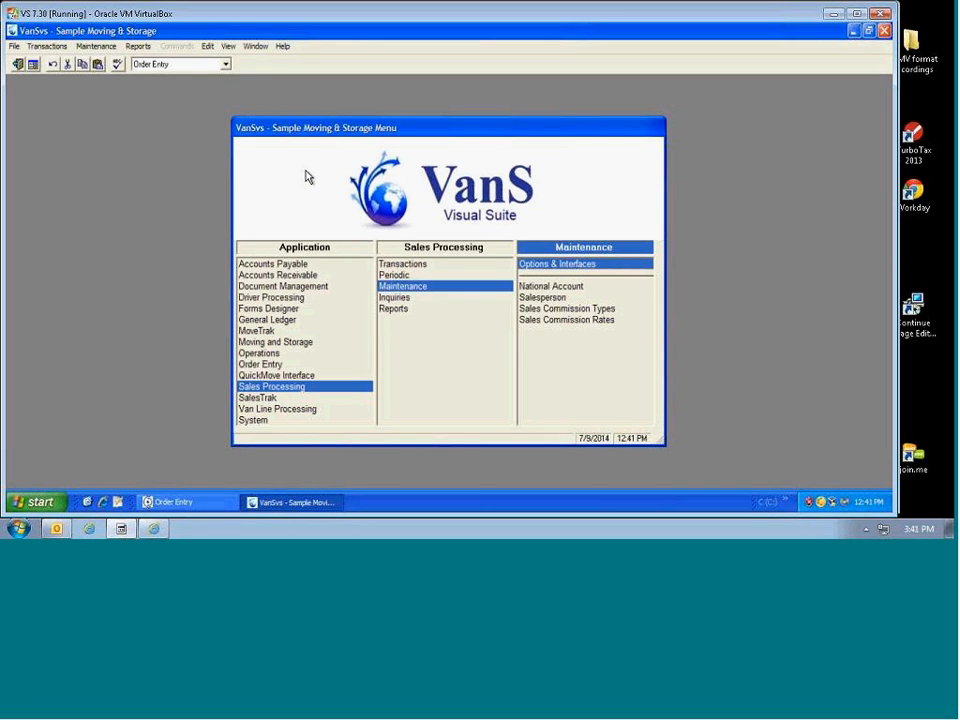
double_click(535, 299)
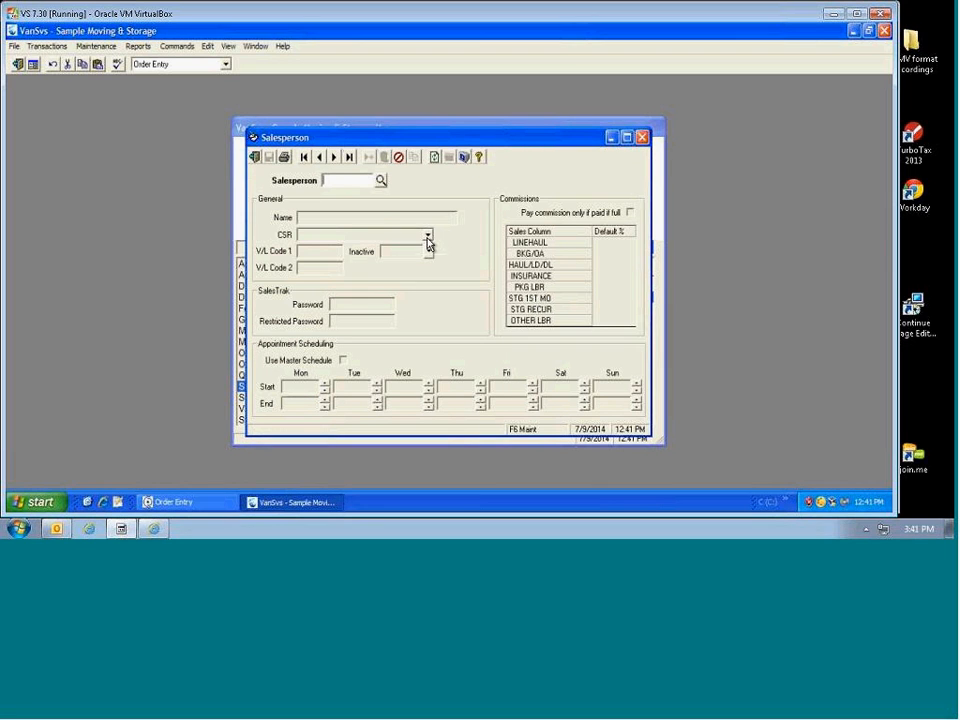
Step: Find the salesperson in the Salespeople lookup and load their record
click(381, 180)
scroll(435, 230, down, 3)
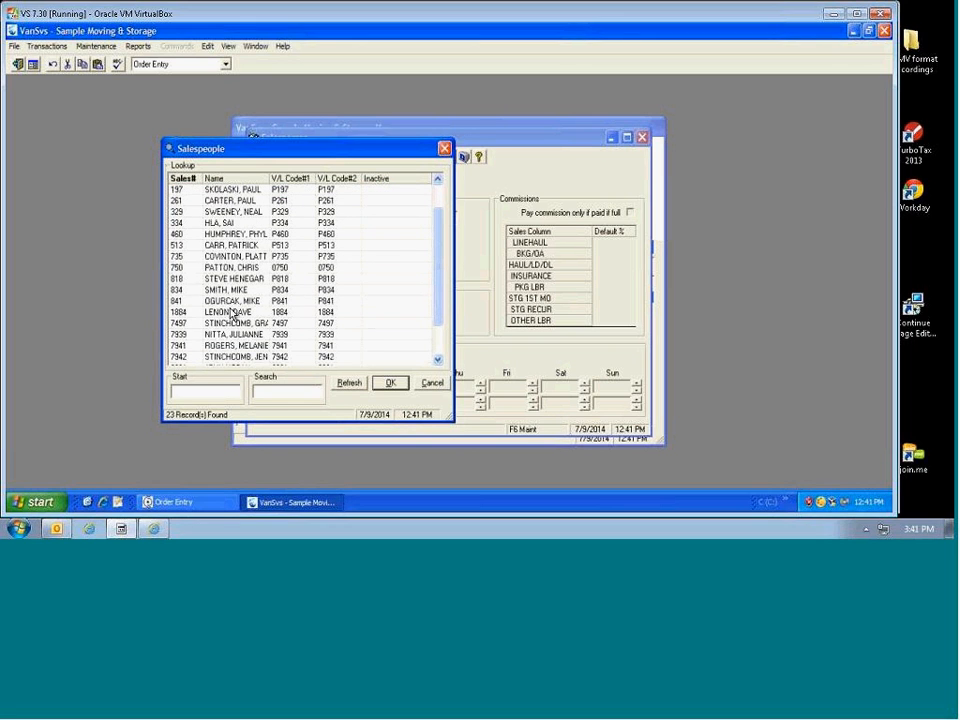
double_click(231, 300)
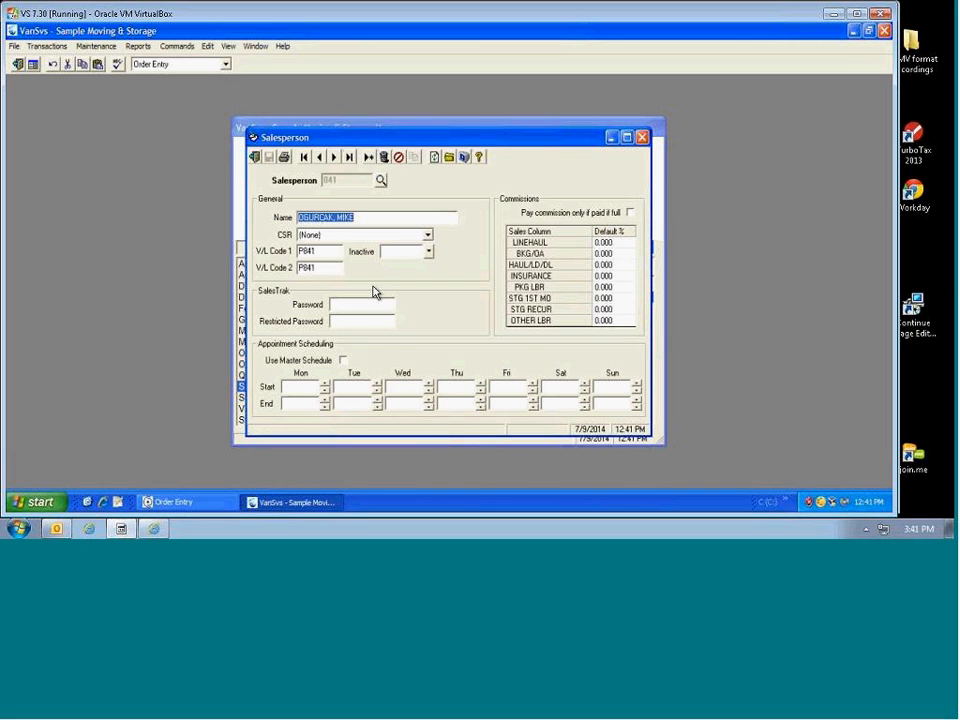
Step: Choose the salesperson's CSR from the dropdown and check V/L Code 1 is P841
click(428, 238)
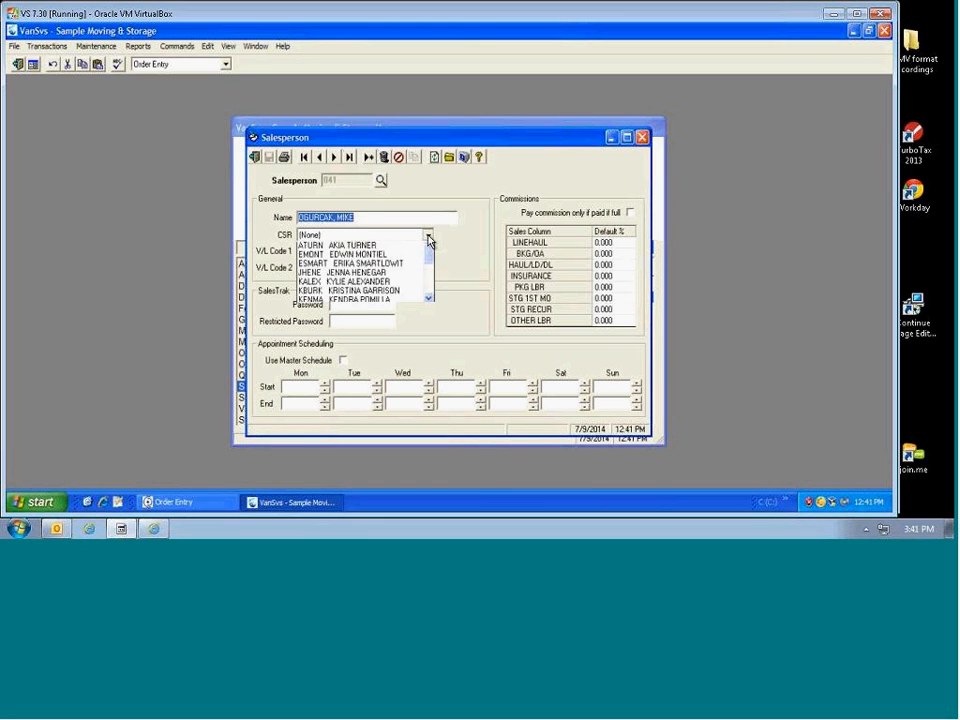
click(383, 311)
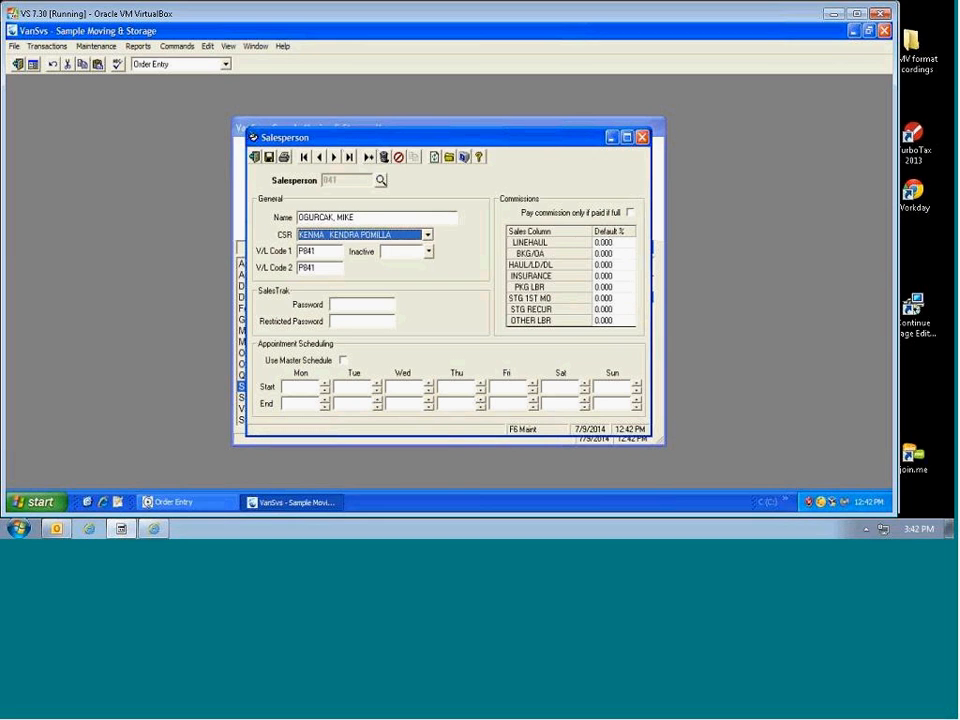
click(360, 217)
click(405, 237)
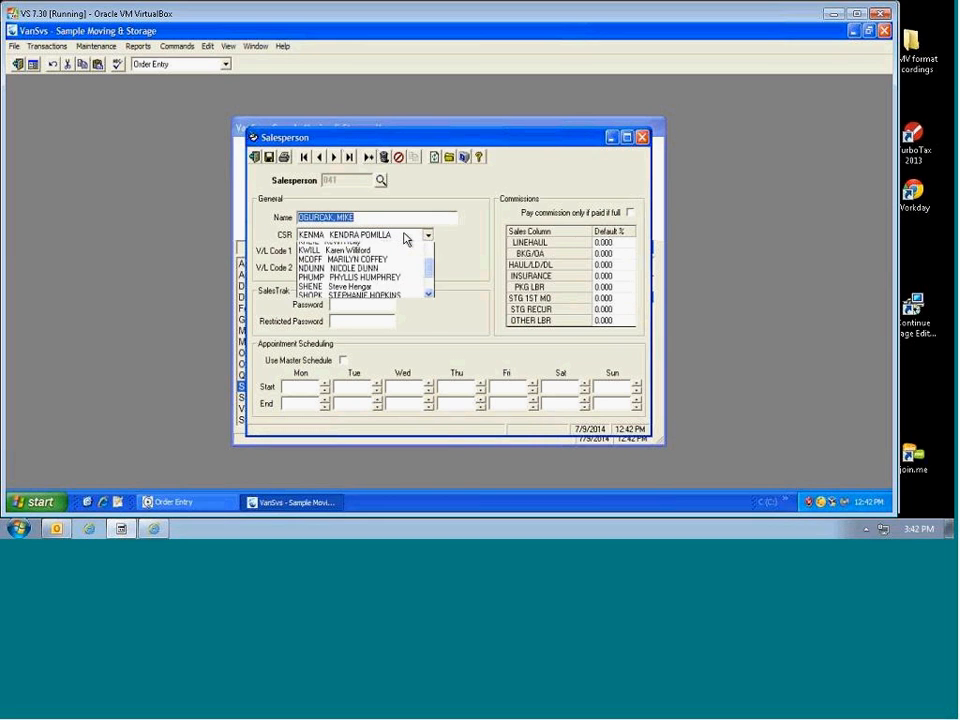
click(387, 247)
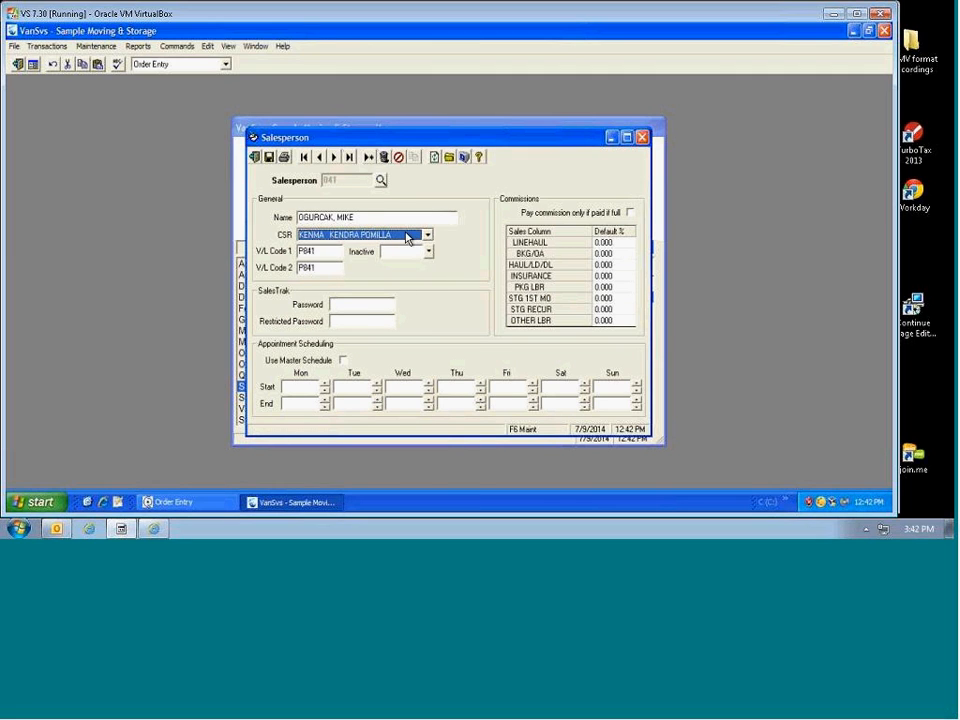
click(322, 252)
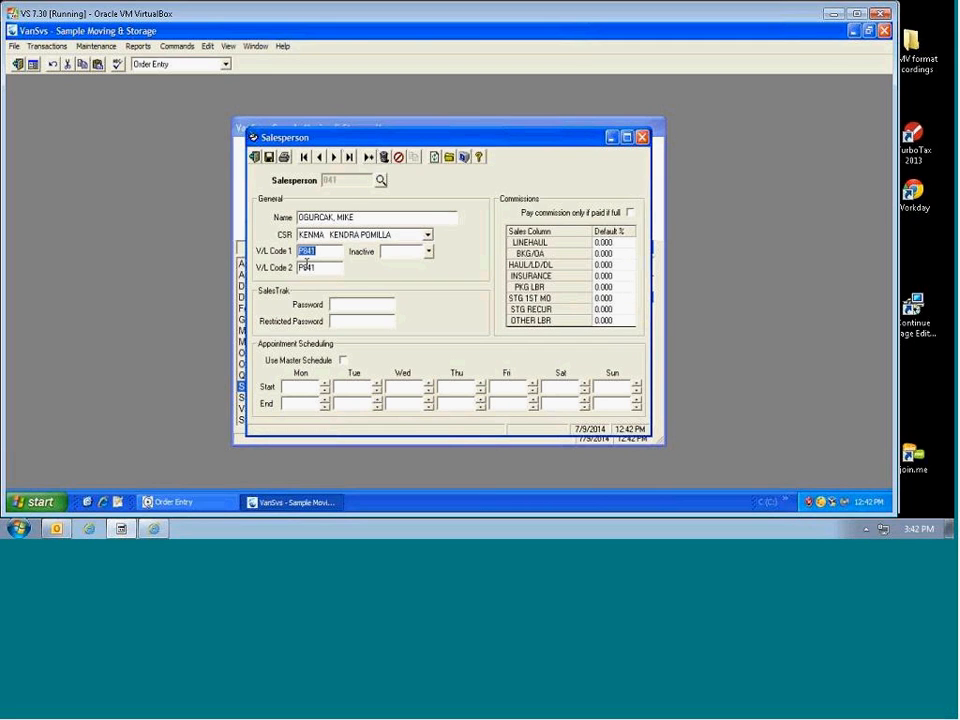
click(324, 254)
double_click(324, 254)
double_click(324, 268)
click(316, 251)
double_click(316, 251)
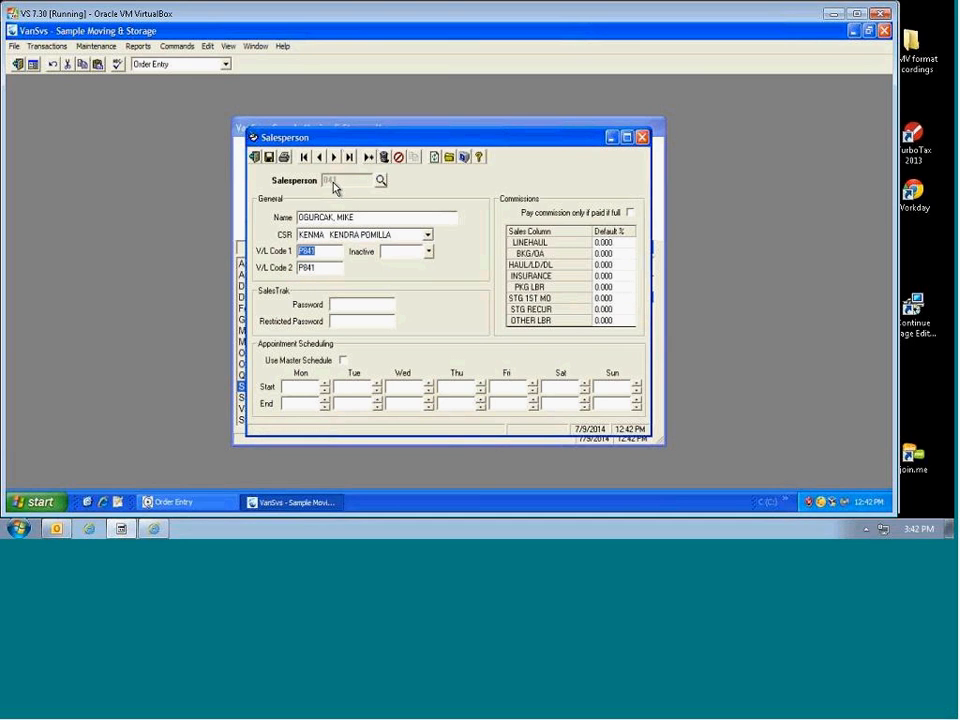
click(428, 254)
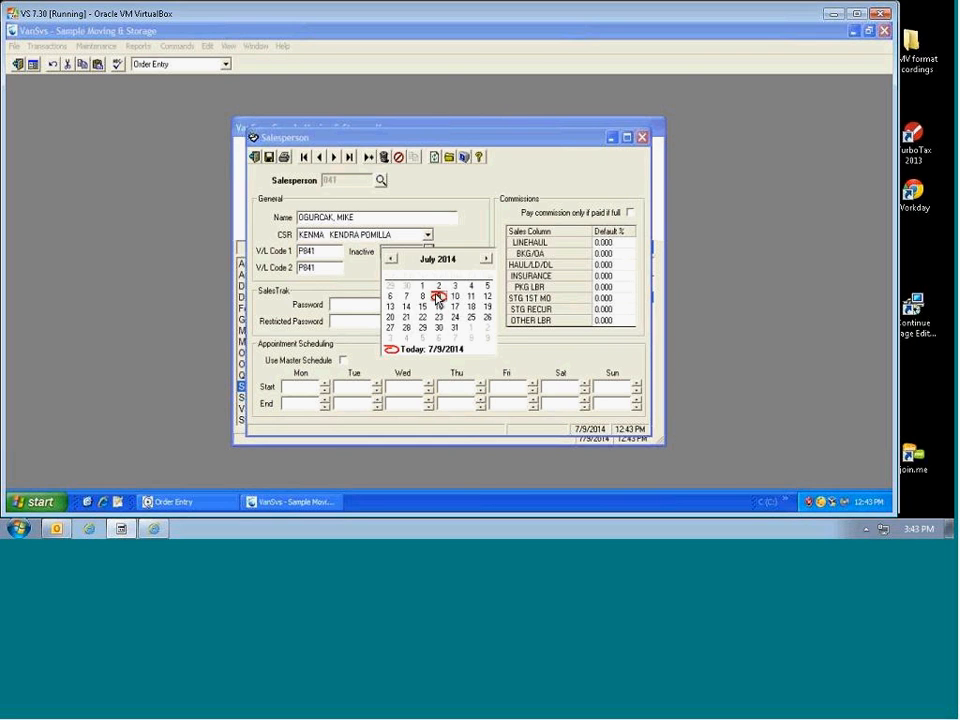
click(439, 296)
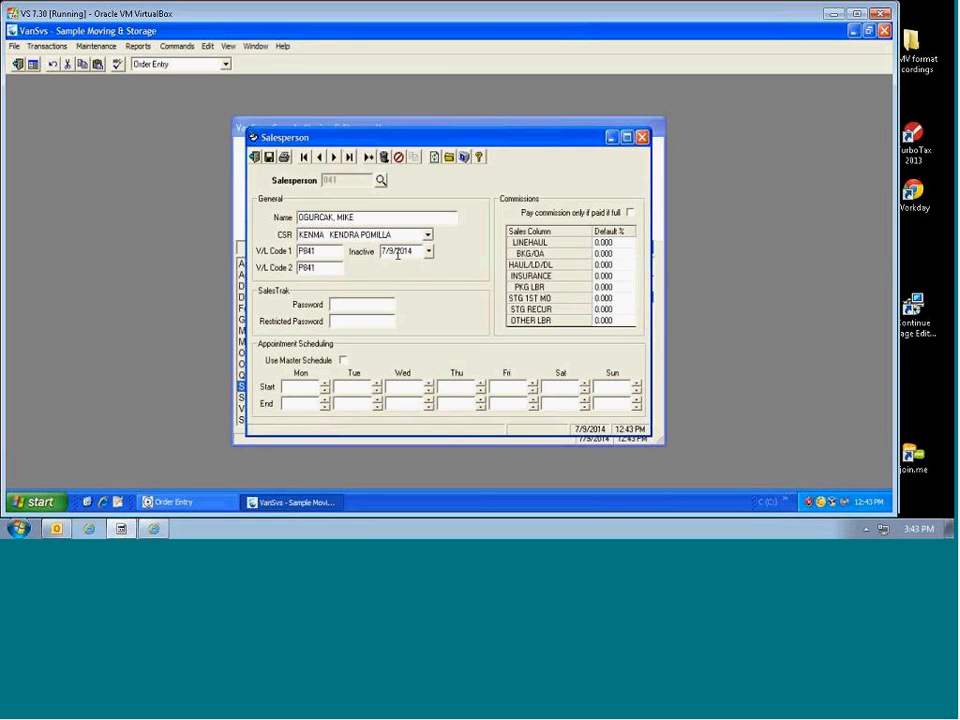
drag(422, 253, 373, 251)
key(Delete)
Step: Tick Use Master Schedule under Appointment Scheduling
click(344, 361)
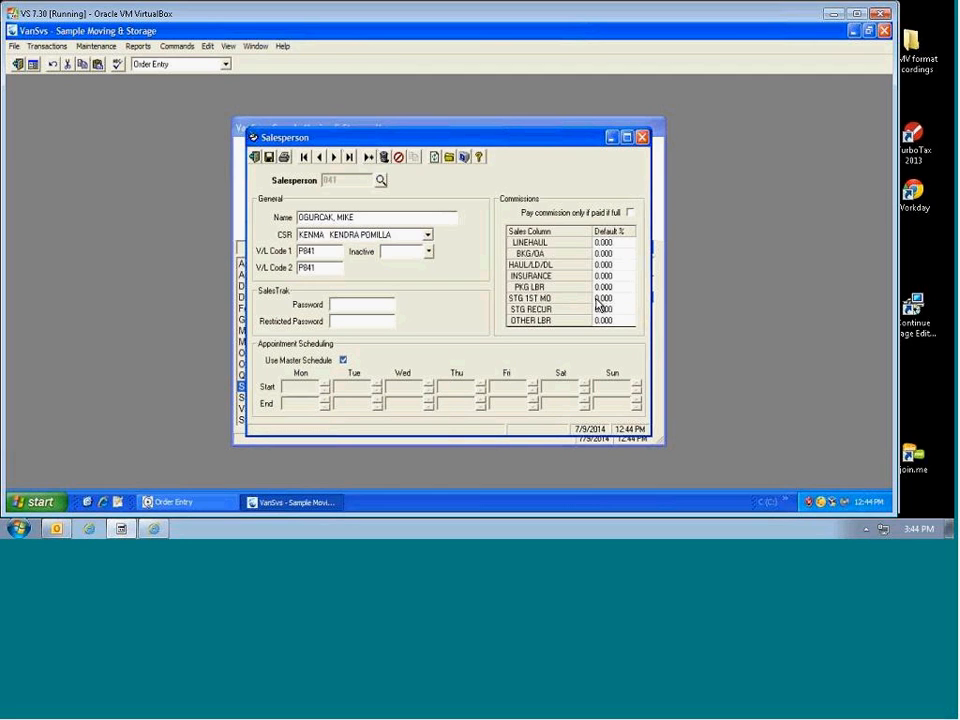
click(605, 243)
click(609, 254)
click(606, 265)
click(606, 276)
click(605, 288)
click(605, 298)
click(605, 309)
click(604, 320)
click(601, 254)
click(606, 265)
click(606, 276)
Step: After the save warning, enter the SalesTrak password and the restricted password
click(268, 157)
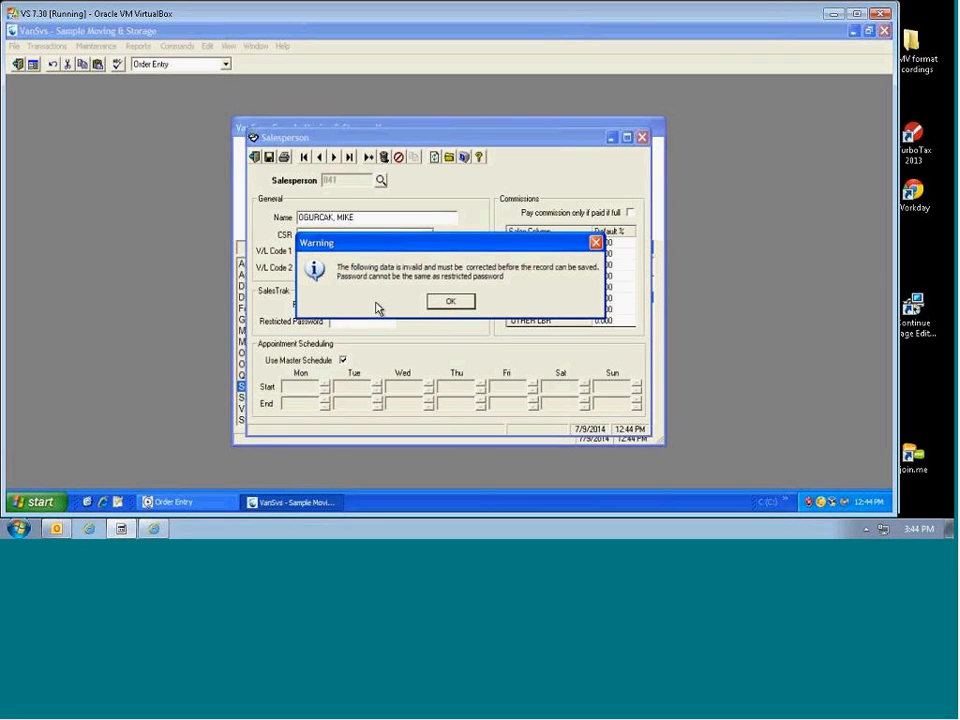
click(449, 302)
text(123)
key(Tab)
text(123)
key(Tab)
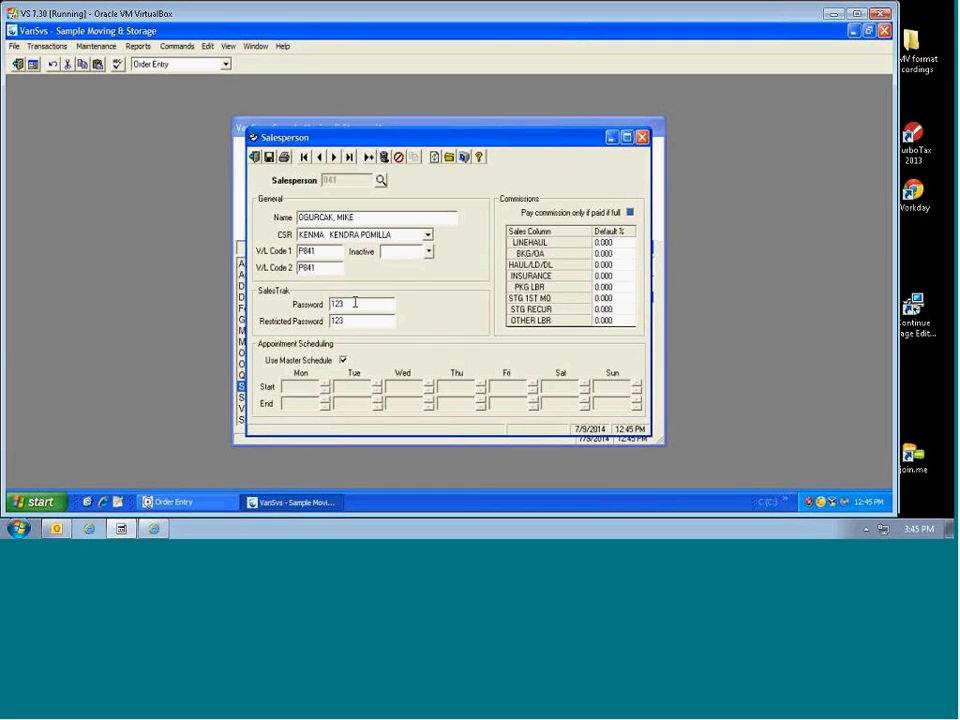
Step: Change the restricted password to a different value, save the record and close the form
click(269, 159)
click(450, 300)
drag(369, 321, 317, 321)
text(9999)
key(Tab)
click(269, 158)
click(257, 160)
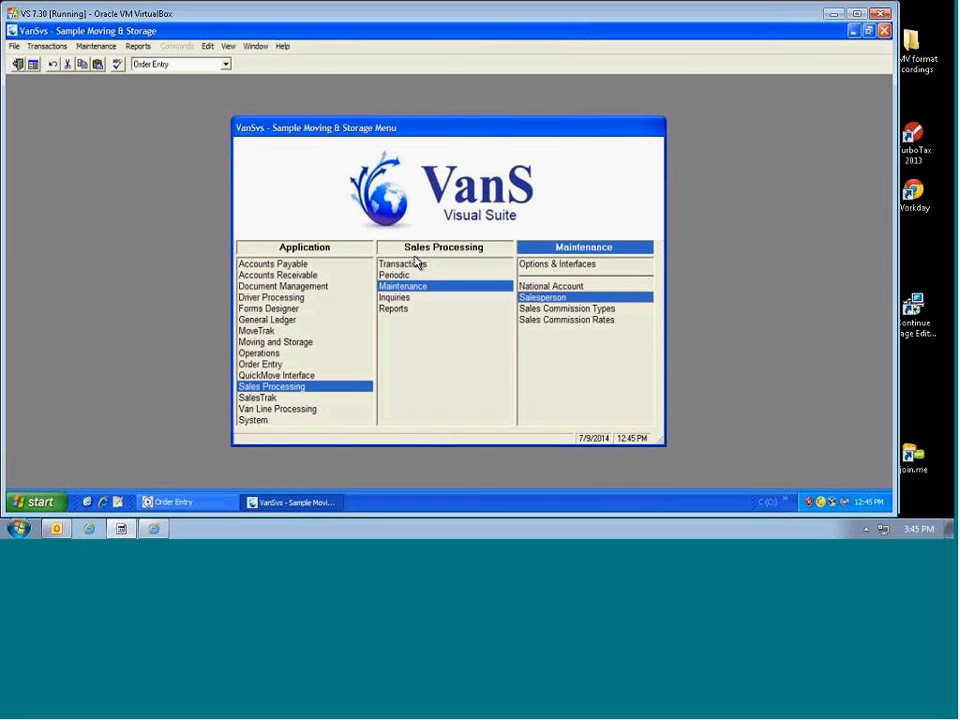
Step: Open Sales Commission Types, pick INTERNATIONAL in the lookup, and bring up a blank Order Entry form
click(560, 312)
double_click(560, 312)
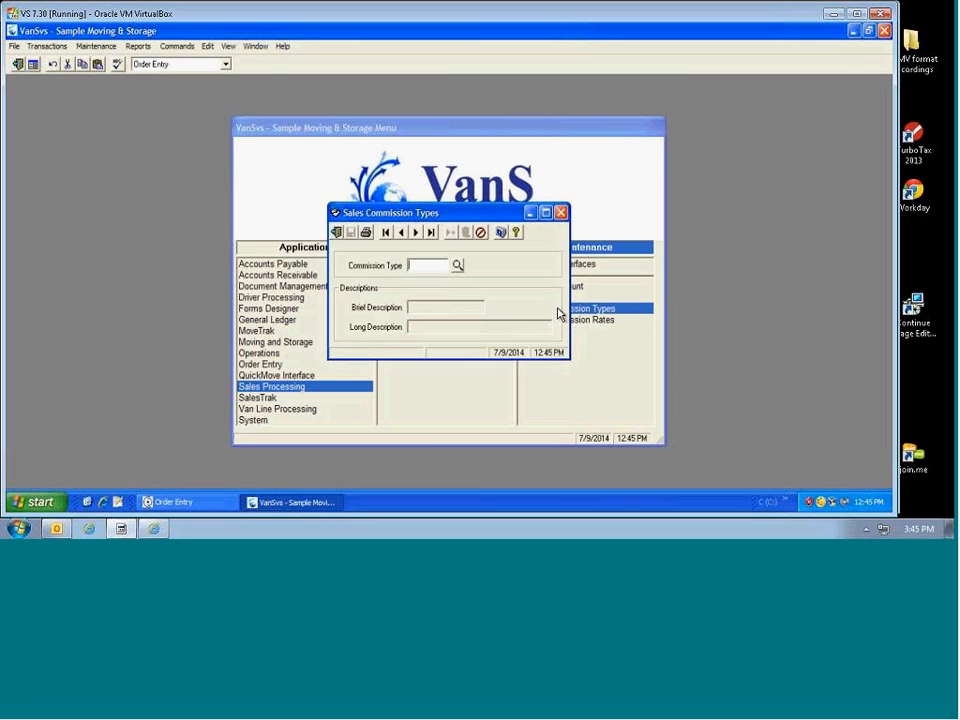
click(457, 266)
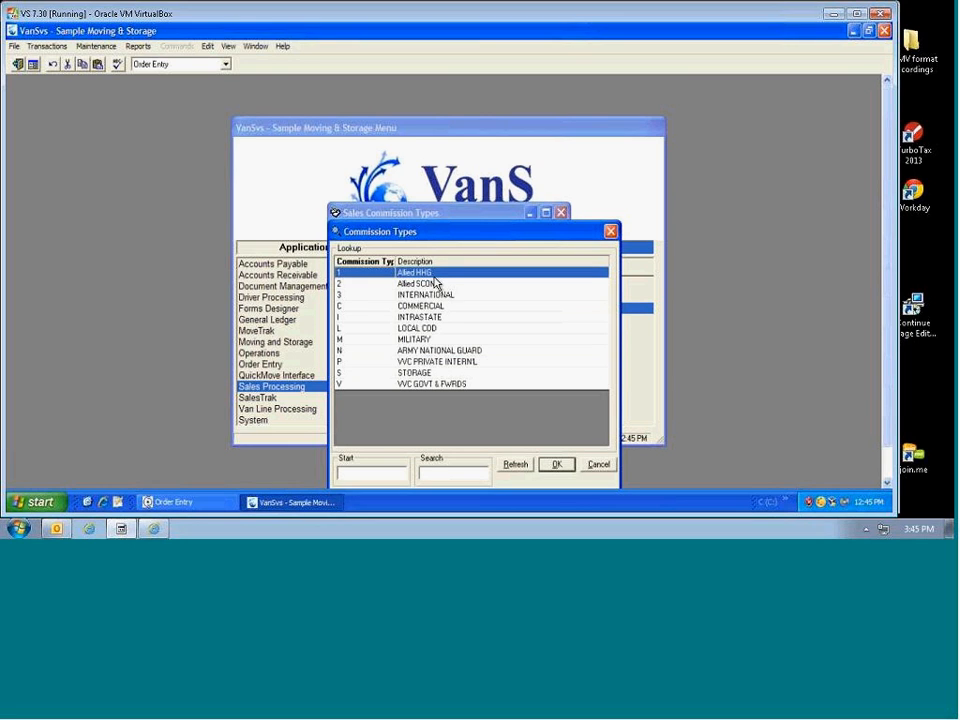
click(344, 287)
click(340, 295)
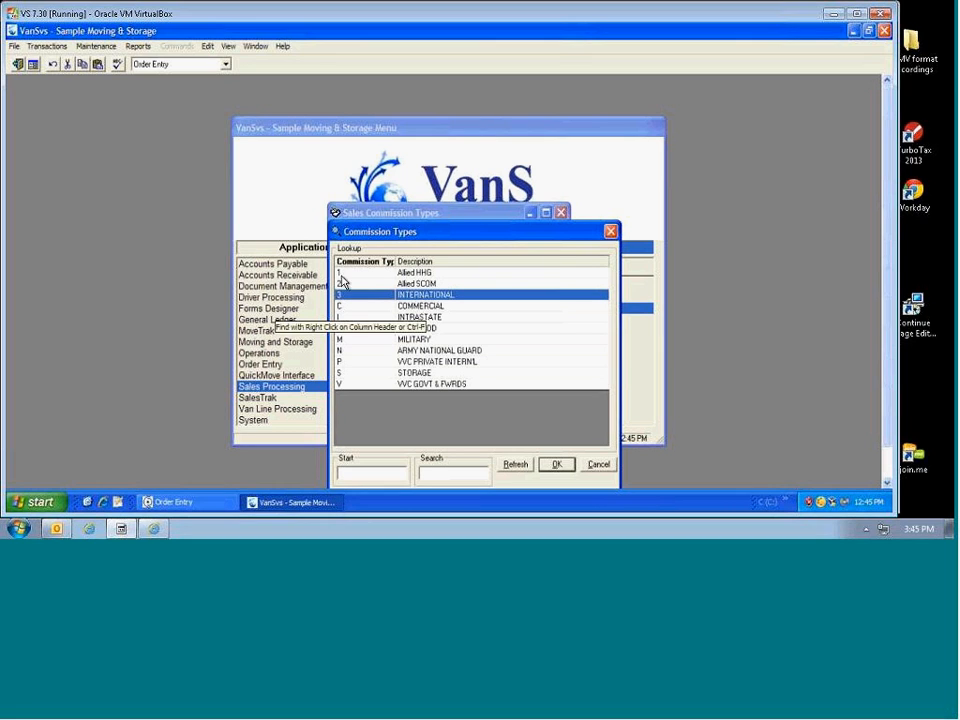
click(47, 46)
click(60, 70)
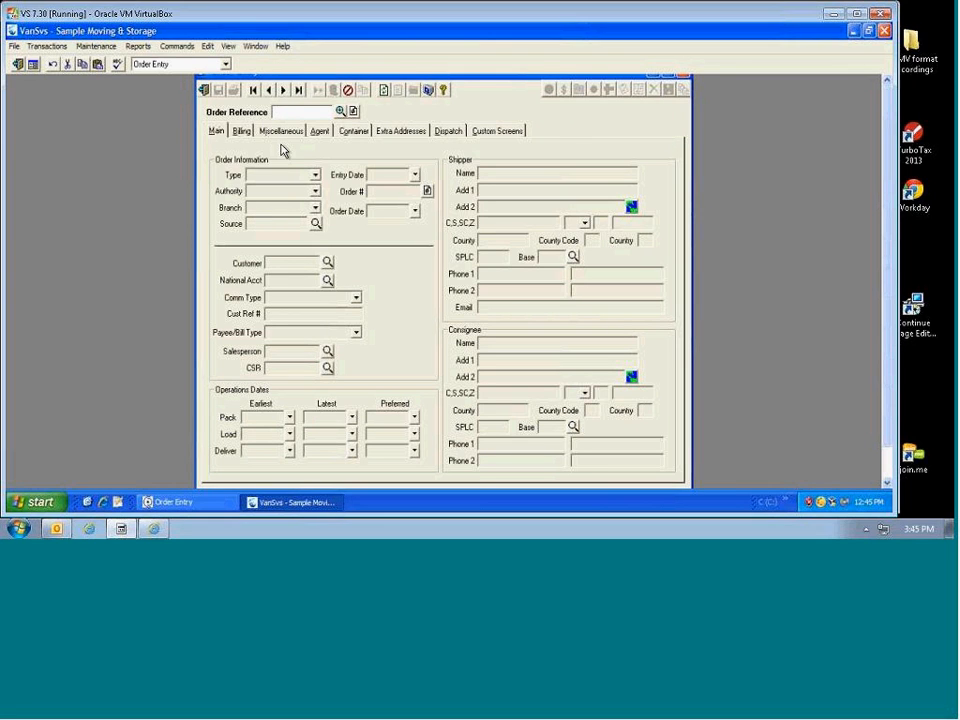
Step: Load the existing SHIPPER FOR MOVETRAK order to see its LOCAL COD commission type
click(283, 91)
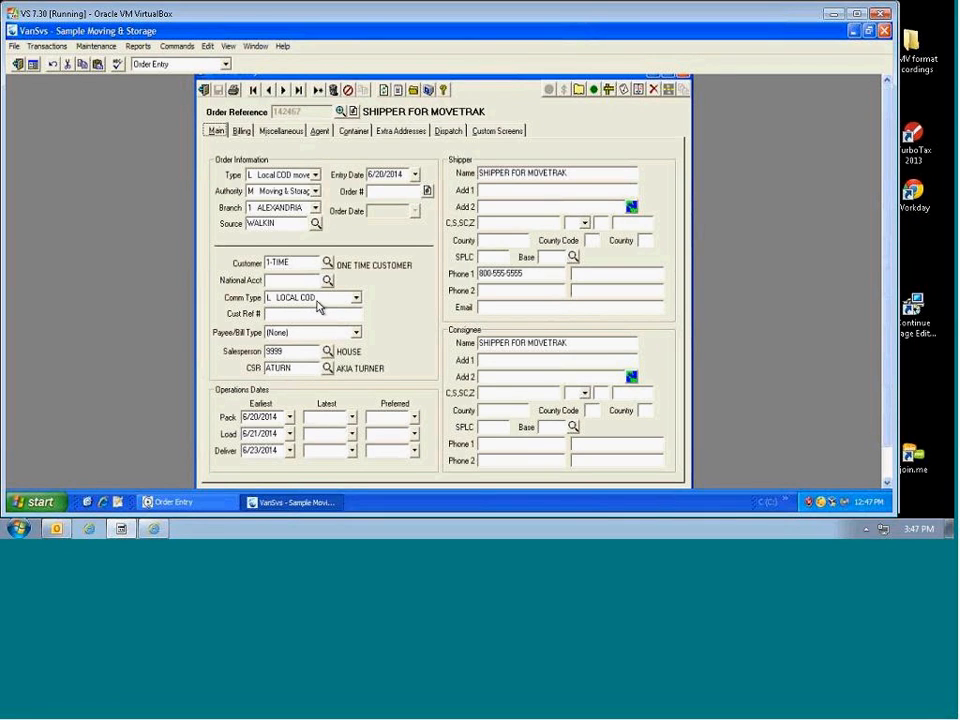
Step: Close Order Entry, pick LOCAL COD in the Commission Types lookup, and exit Sales Commission Types
click(204, 90)
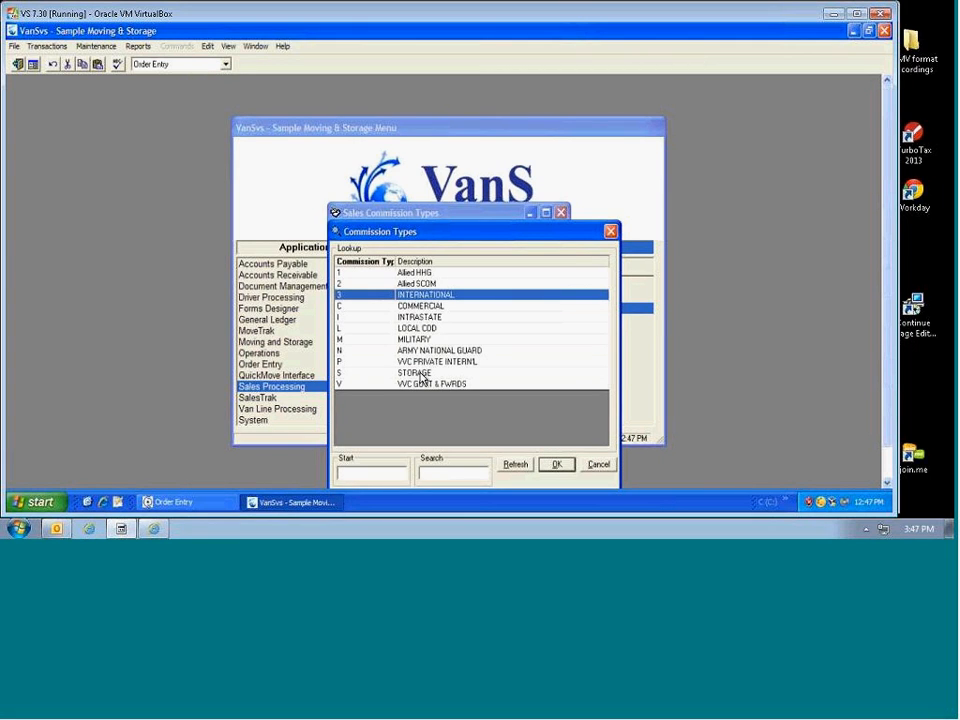
double_click(414, 328)
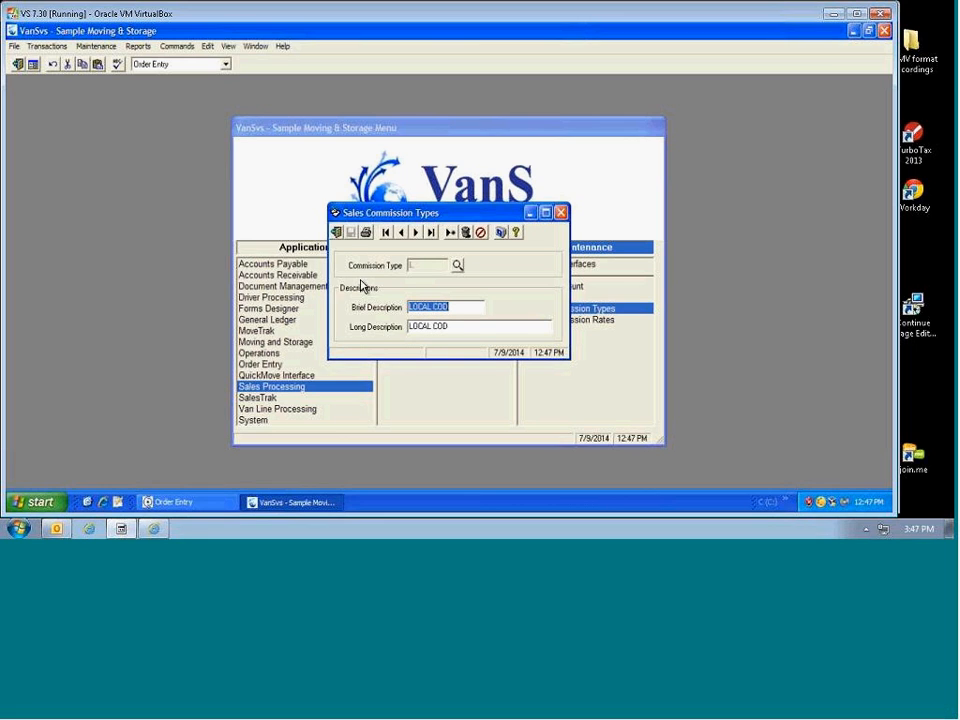
click(337, 232)
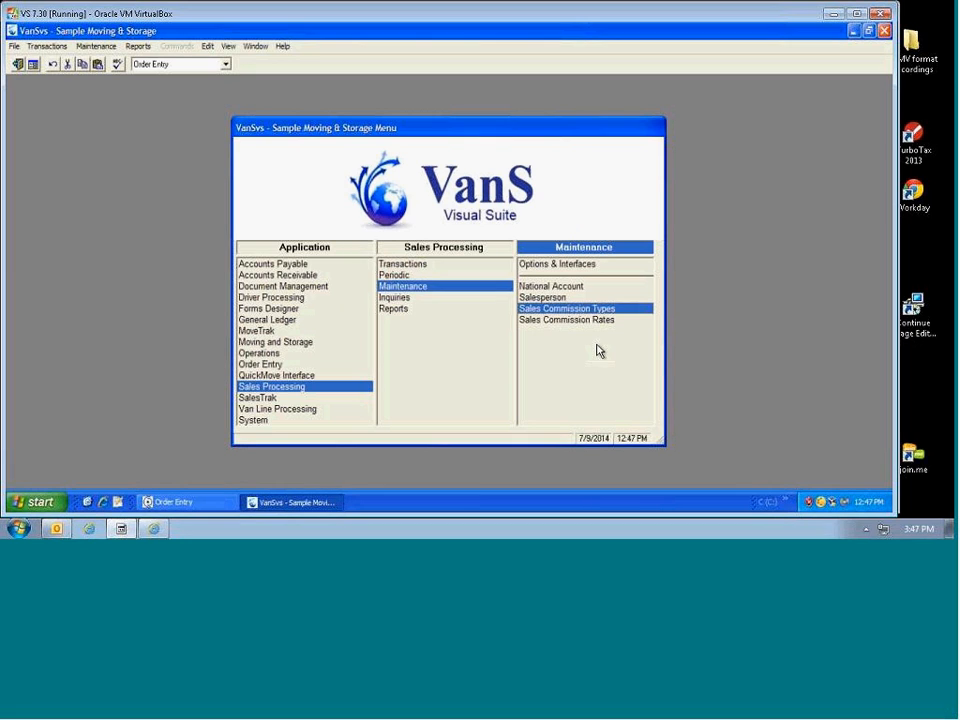
Step: Open Sales Commission Rates and load salesperson 841's rate record
click(558, 321)
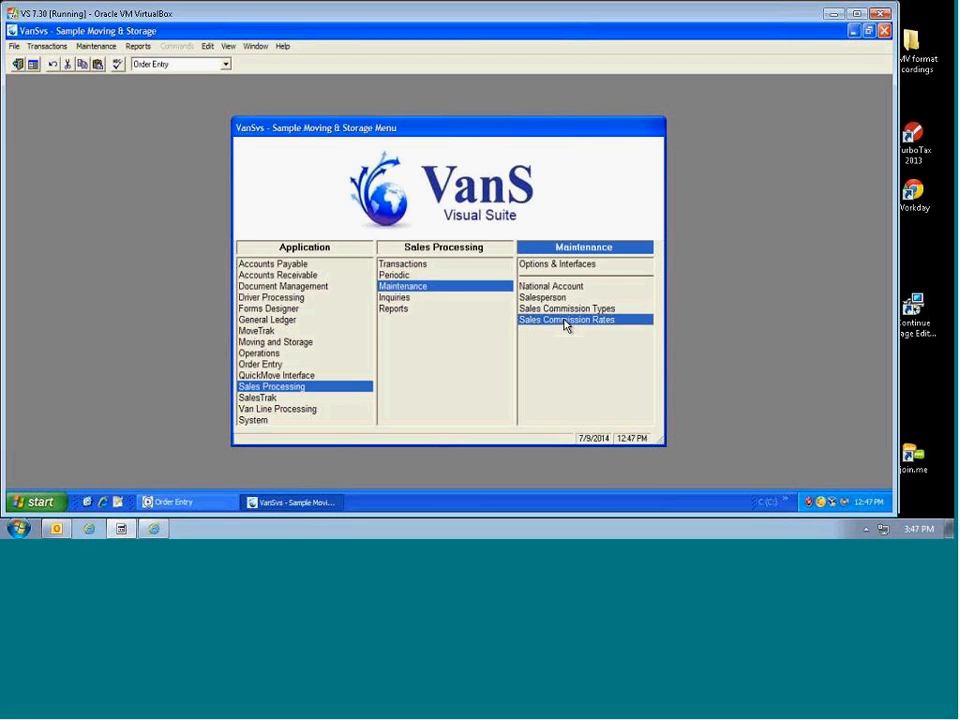
double_click(564, 321)
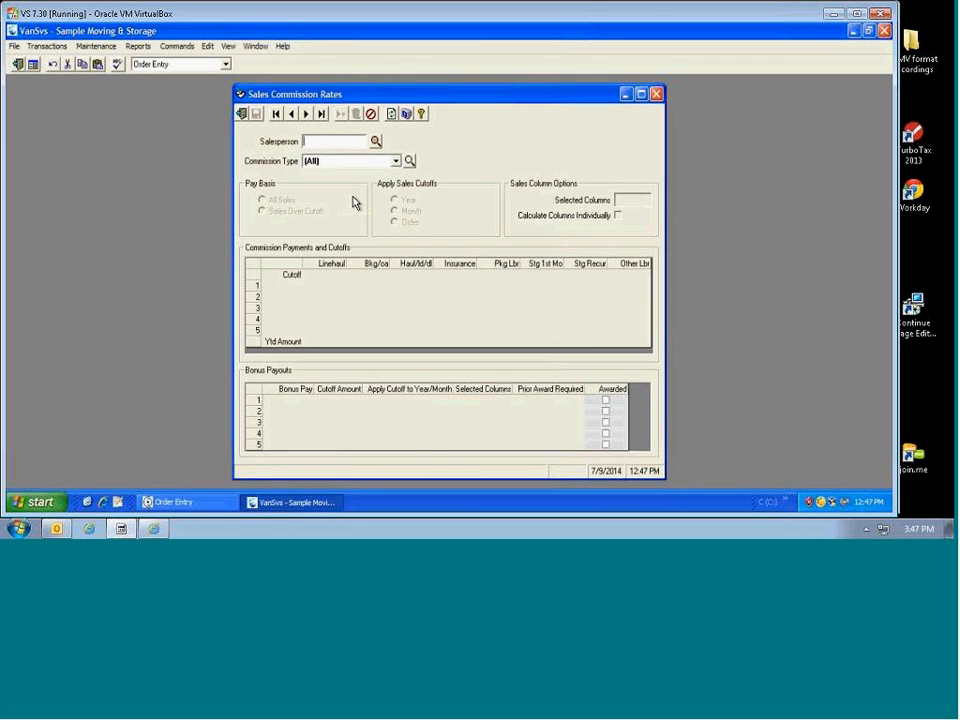
text(841)
key(Tab)
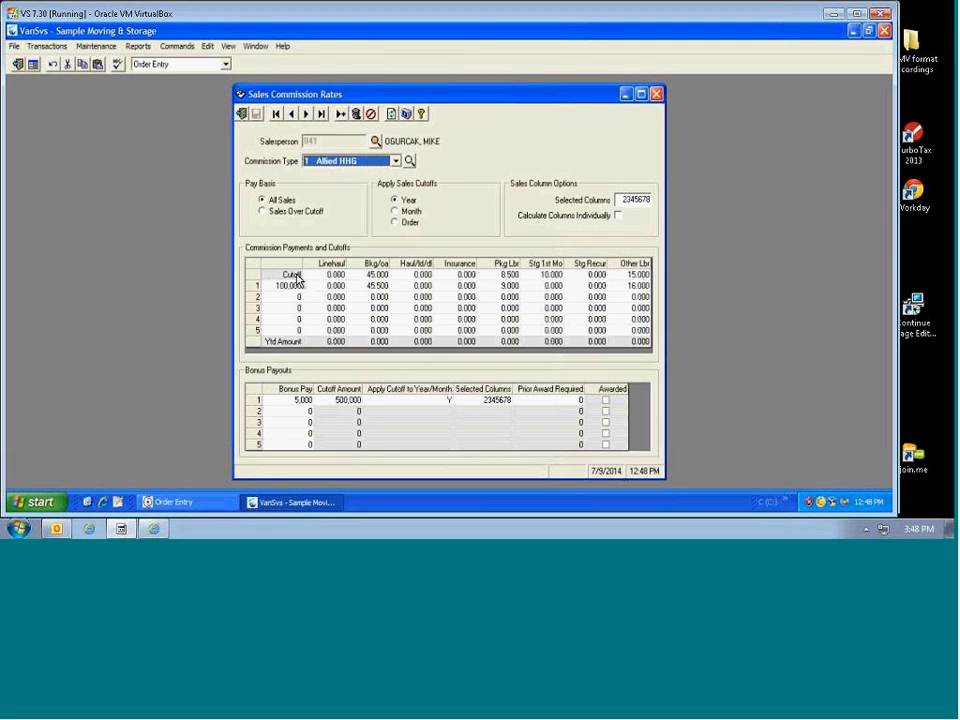
Step: Review the Allied HHG cutoff rates for Bkg/oa, Pkg Lbr, Stg 1st Mo, Stg Recur and Other Lbr
click(374, 275)
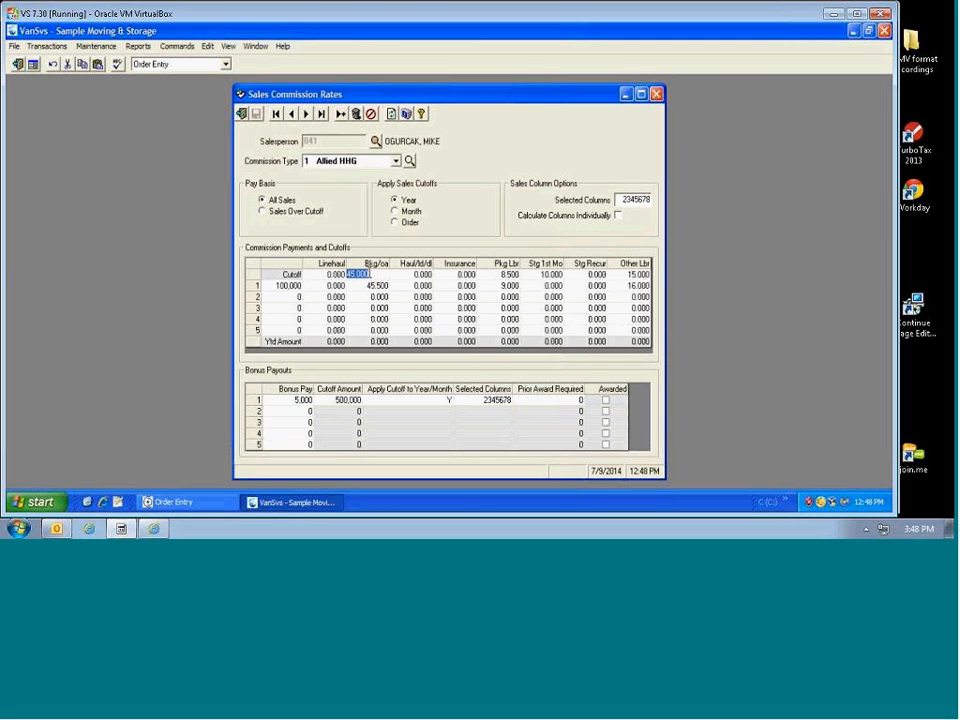
click(490, 274)
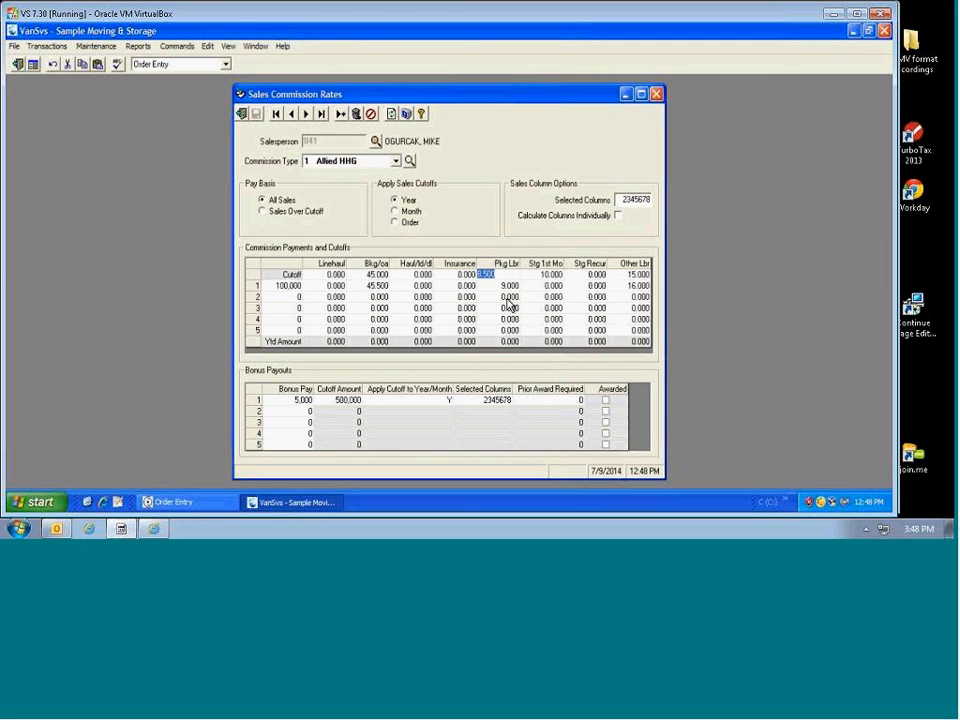
click(546, 274)
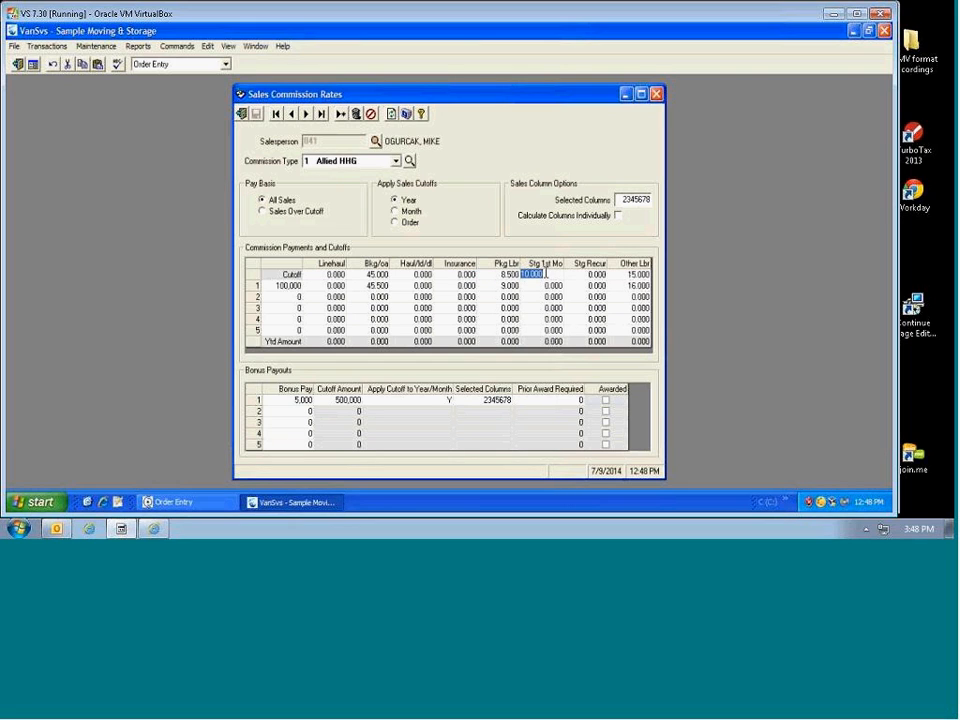
click(599, 276)
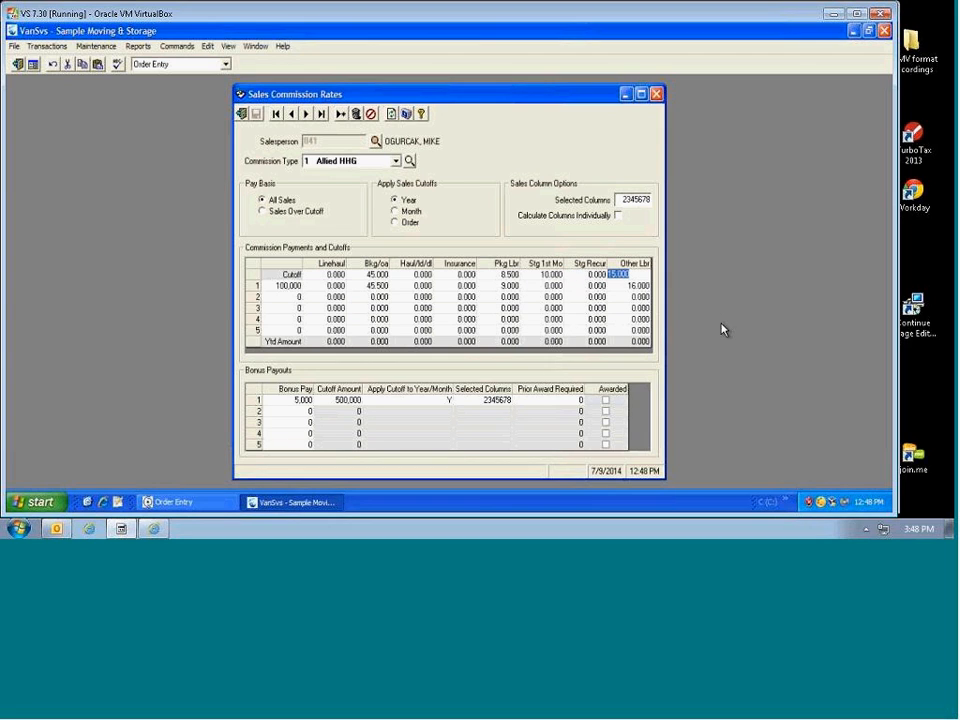
click(636, 274)
Step: Enter 10 as the 100,000-cutoff tier's Stg 1st Mo rate and save the Allied HHG rates
click(288, 287)
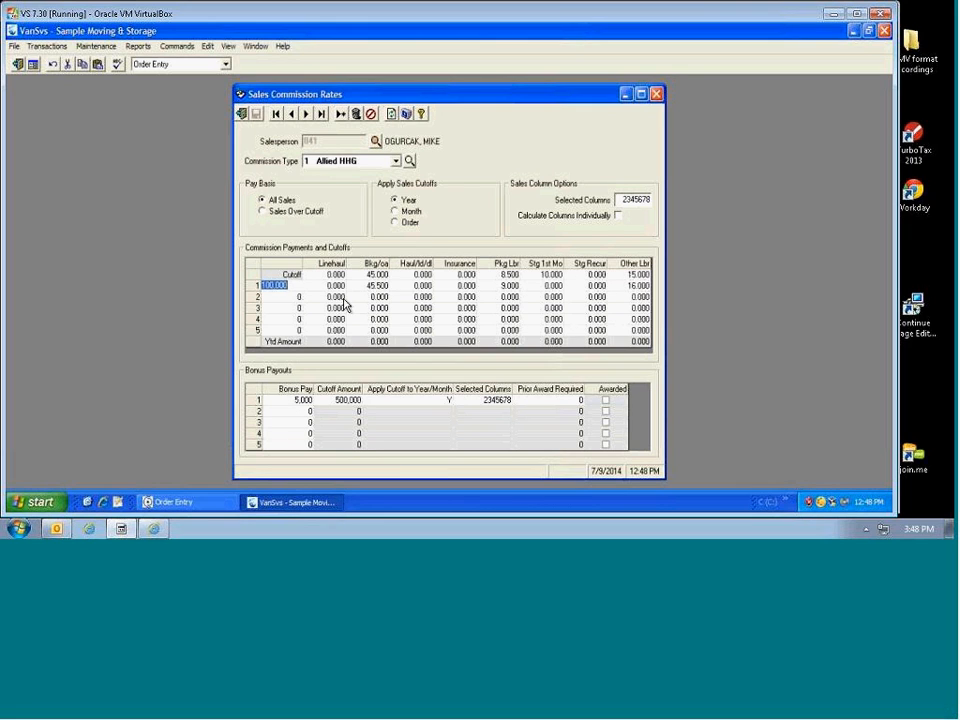
click(376, 289)
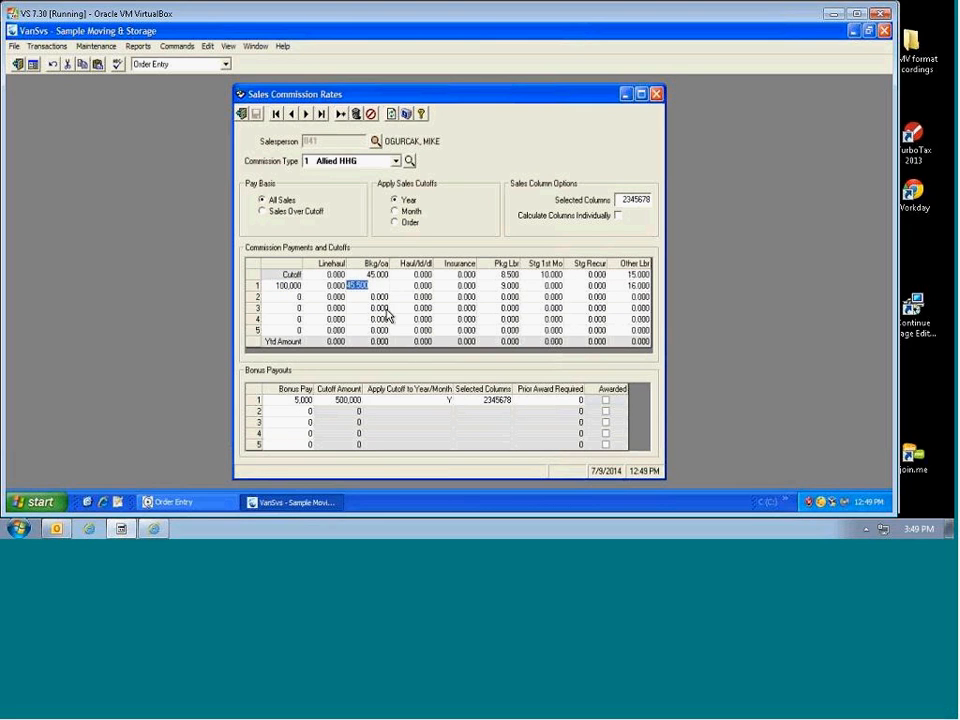
click(505, 286)
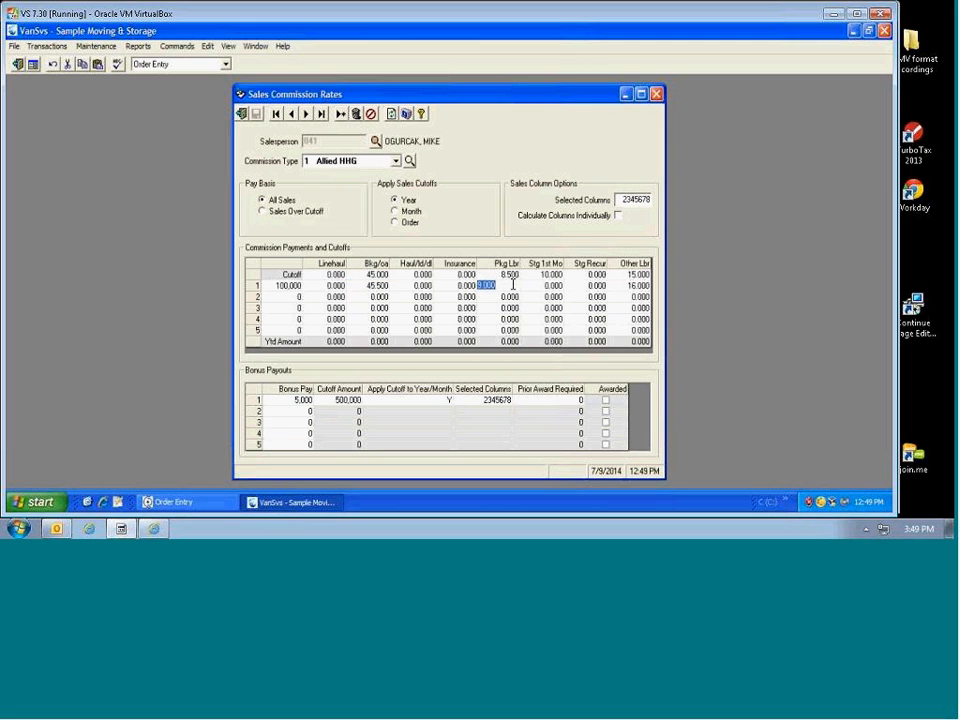
click(553, 285)
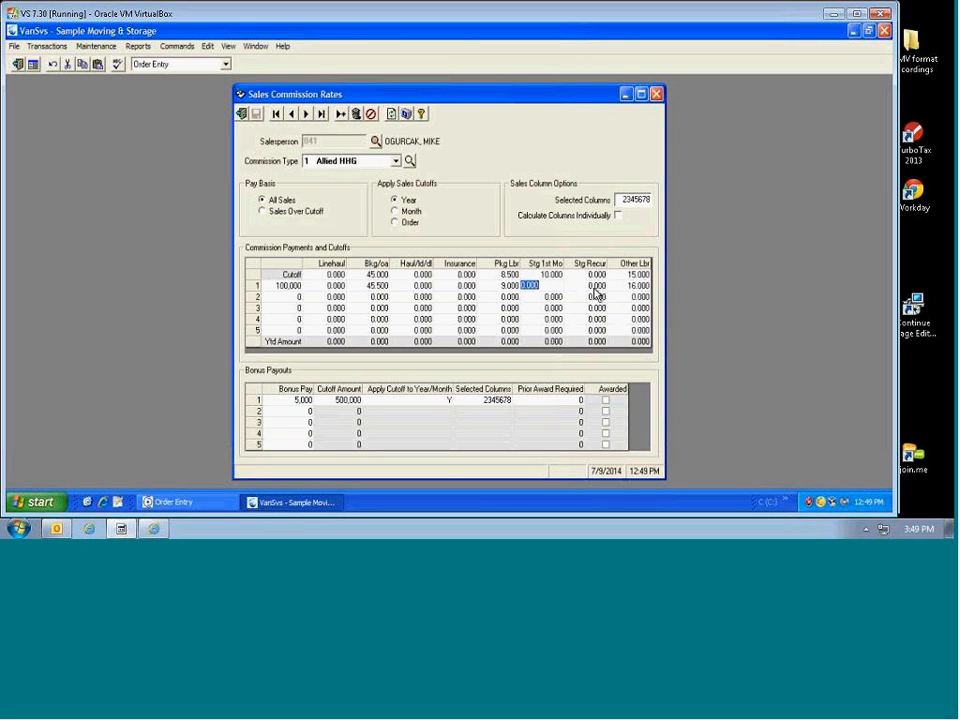
text(10)
click(626, 291)
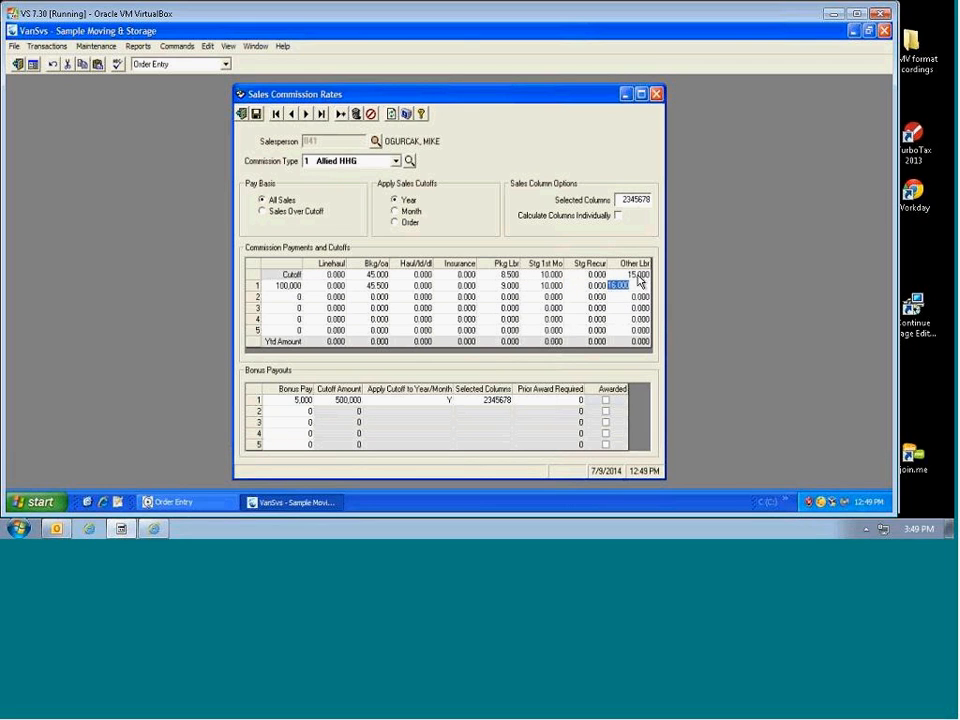
key(Tab)
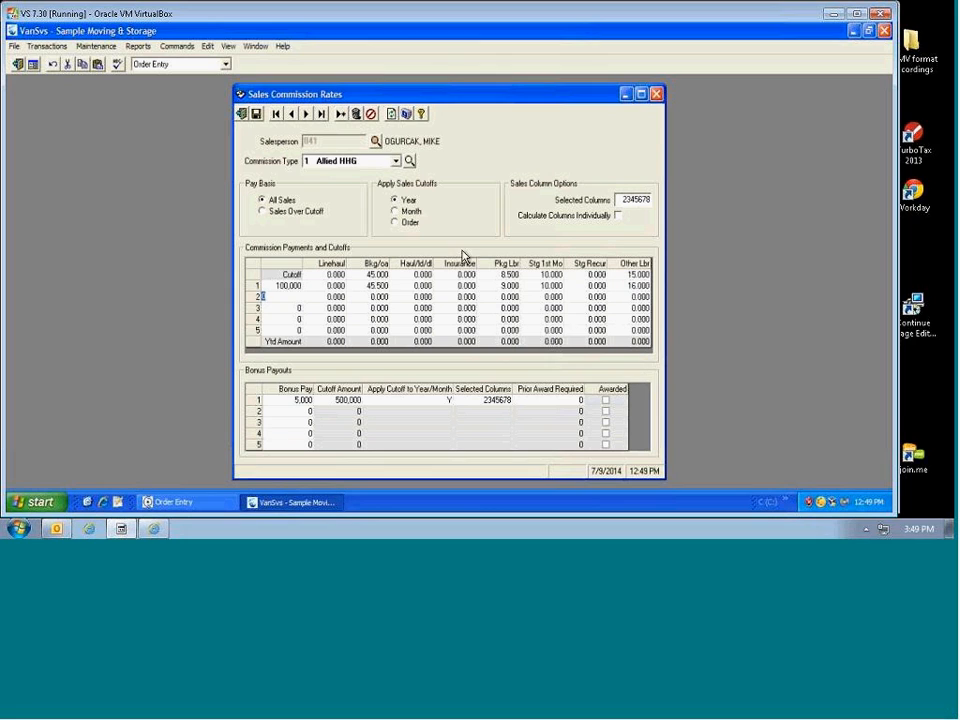
click(241, 115)
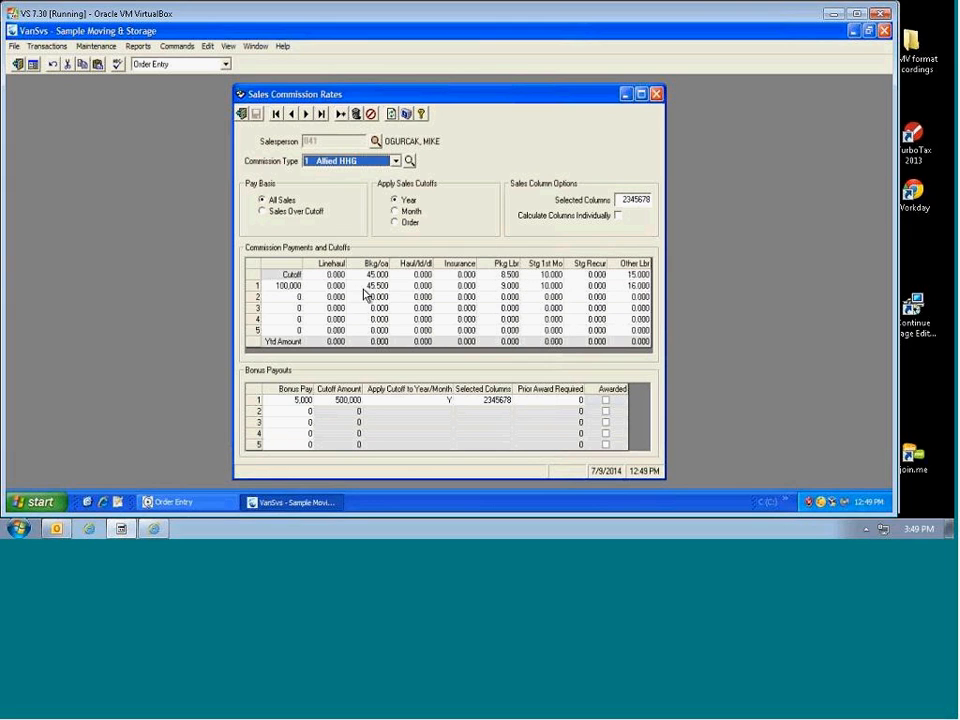
Step: Overwrite the Allied HHG Selected Columns value 2345678 with the new column list 258
click(286, 287)
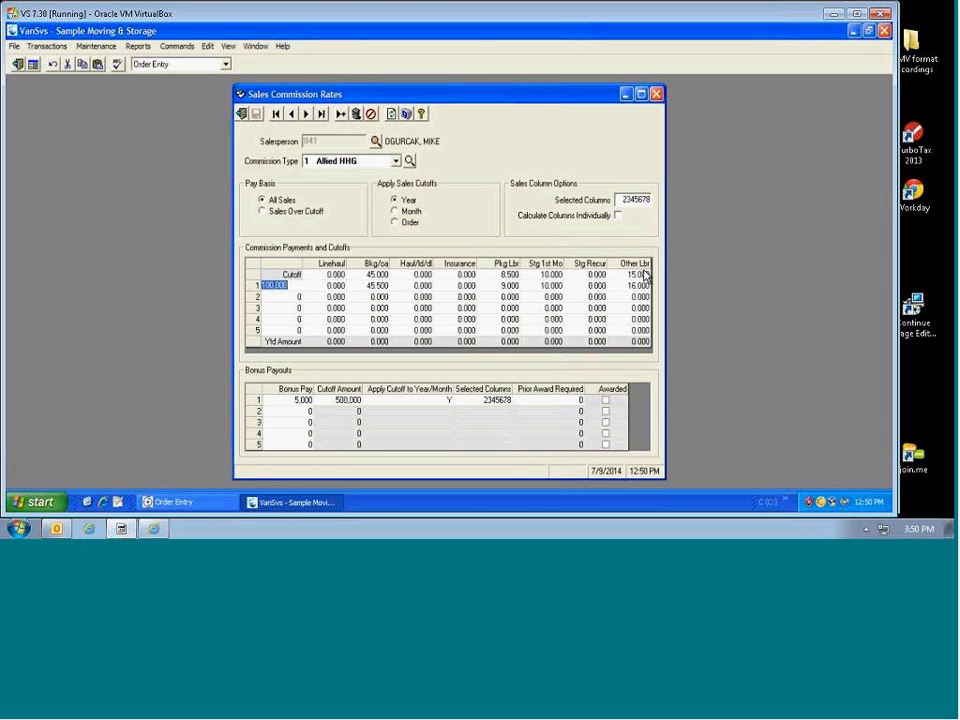
click(619, 199)
text(258)
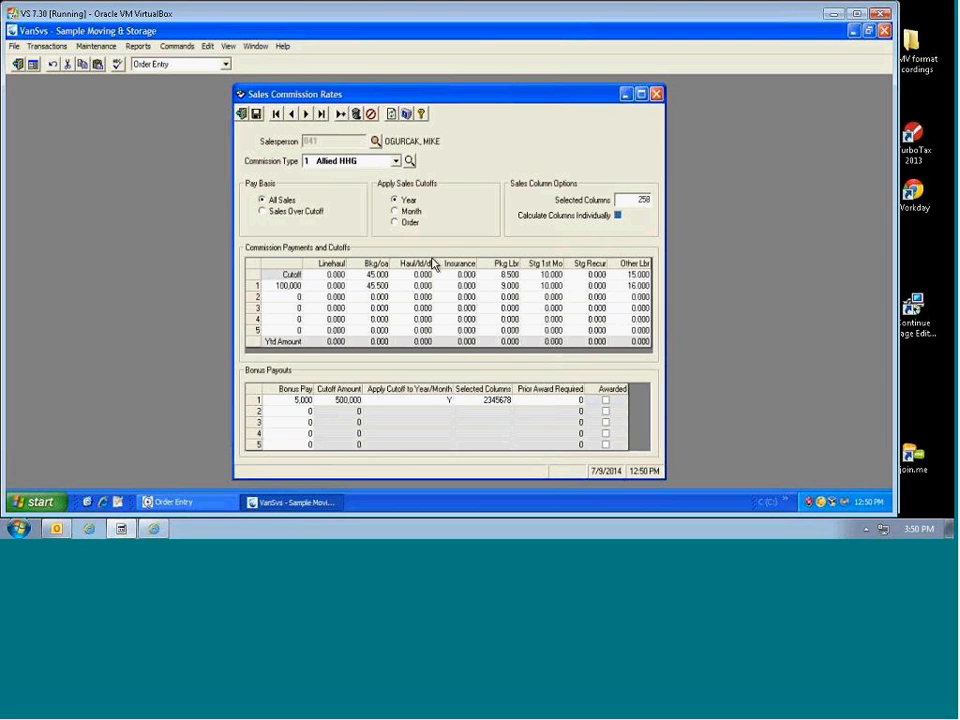
Step: Switch the Allied HHG pay basis to Sales Over Cutoff
drag(622, 201, 654, 196)
click(285, 287)
click(264, 216)
click(376, 286)
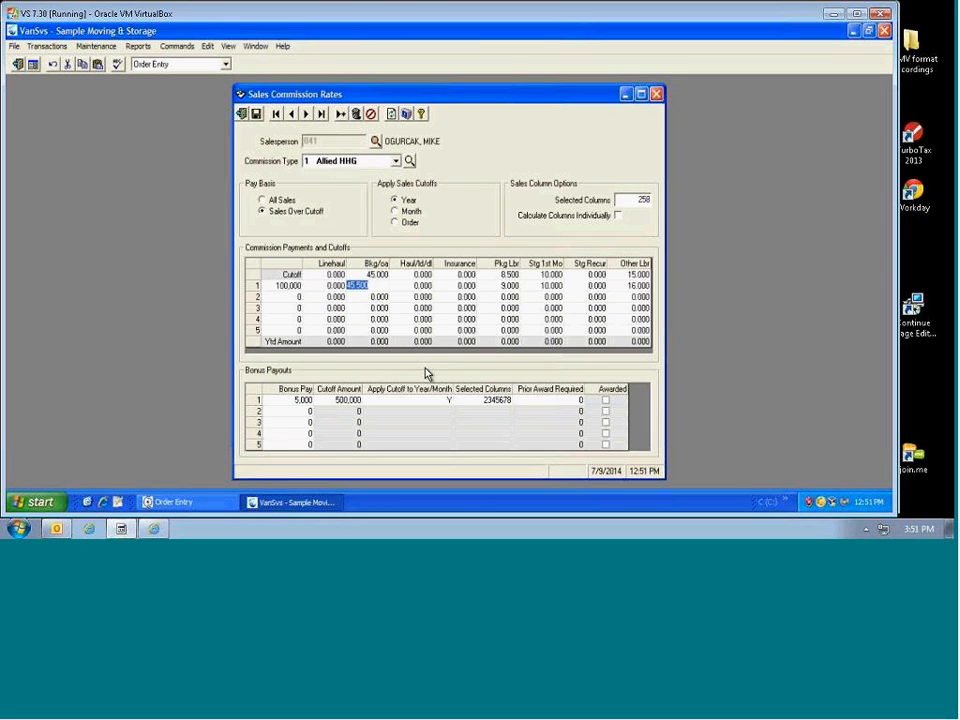
click(470, 287)
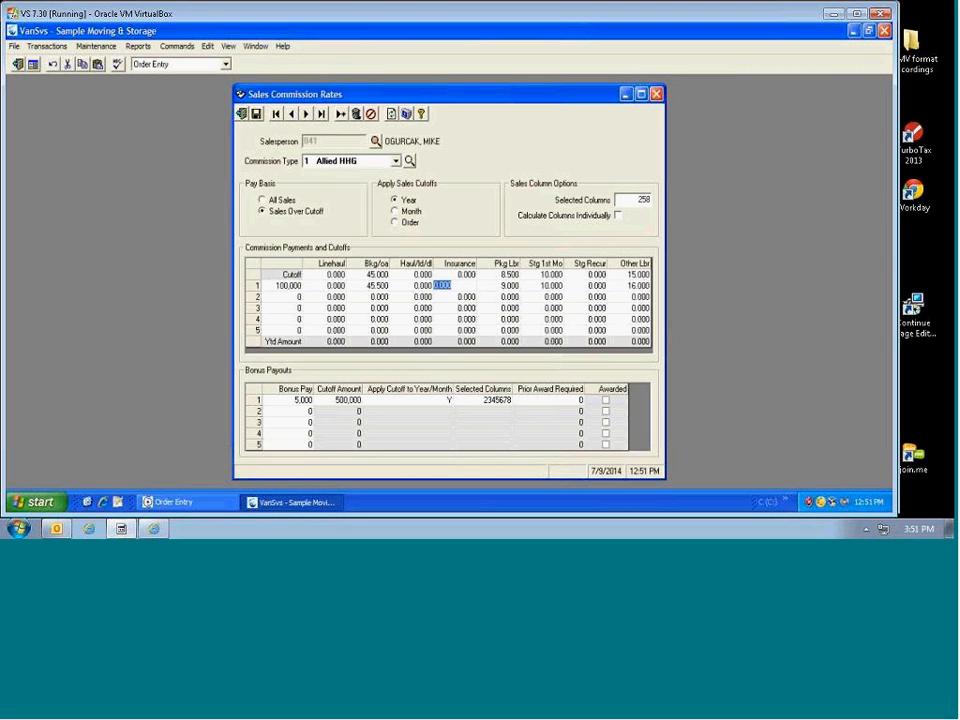
Step: Add a 500,000 second cutoff tier with Bkg/oa 50, Pkg Lbr 10, Stg 1st Mo 10, Other Lbr 20
click(290, 295)
text(500000)
key(Tab)
key(Tab)
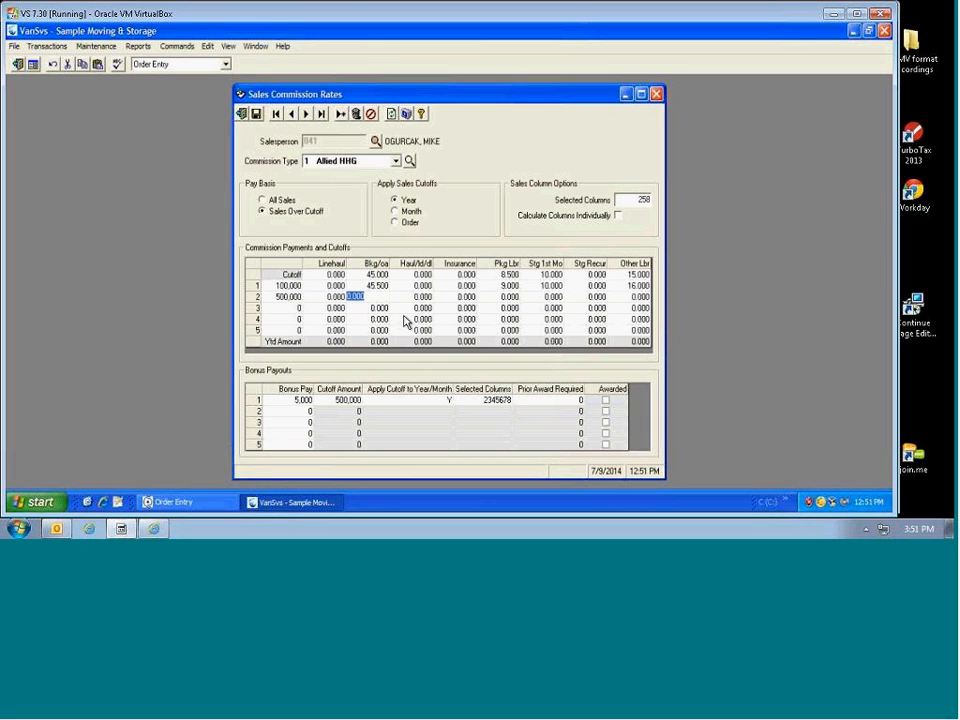
text(50)
key(Tab)
key(Tab)
key(Tab)
text(10)
key(Tab)
text(1)
key(Tab)
key(Tab)
text(20)
key(Tab)
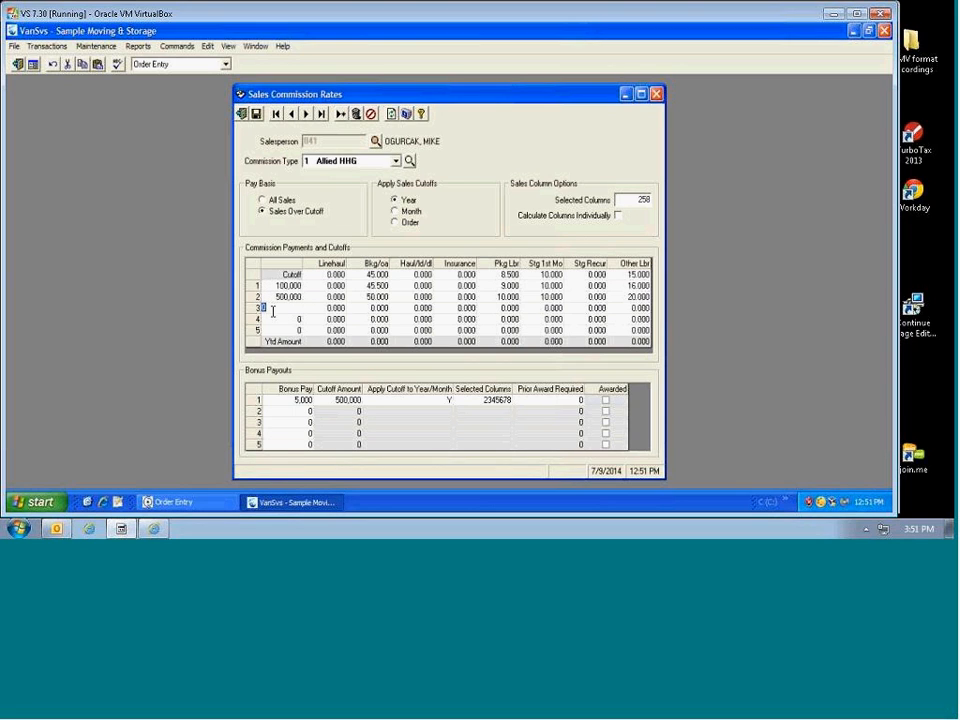
Step: Set the first bonus payout's cutoff to 100,000 with apply-cutoff Y, keeping columns 2345678
click(307, 405)
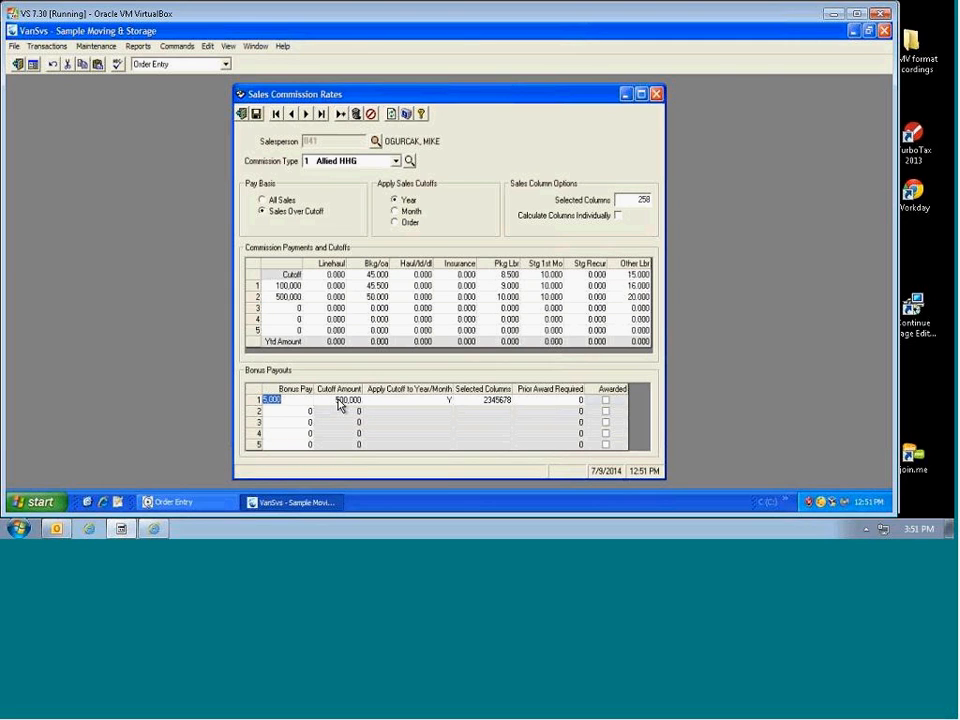
key(Tab)
text(75)
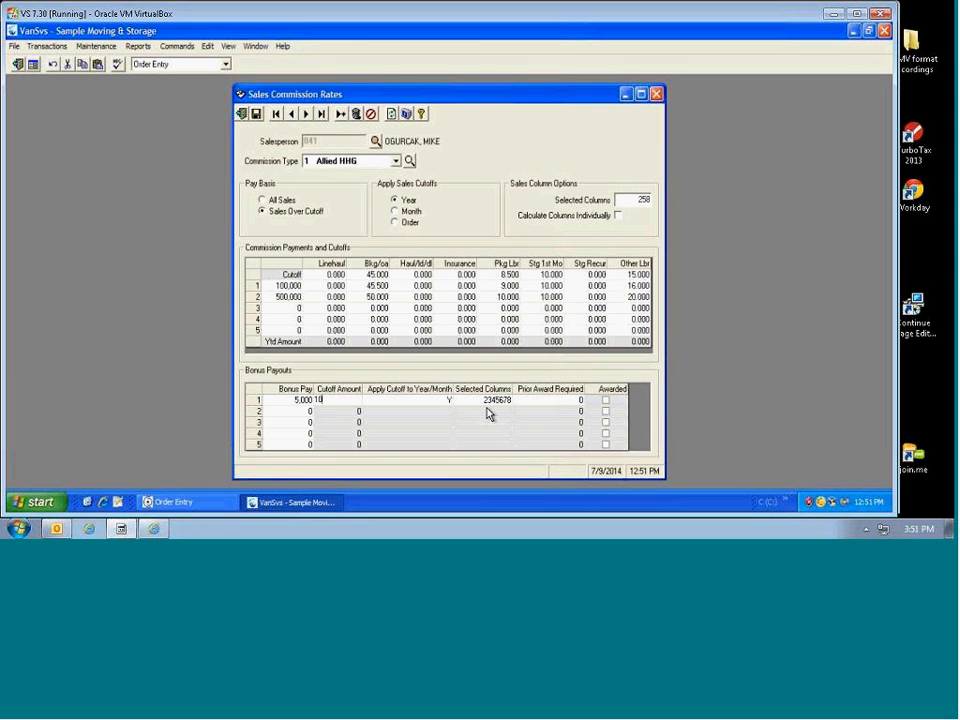
text(000)
key(Tab)
key(Tab)
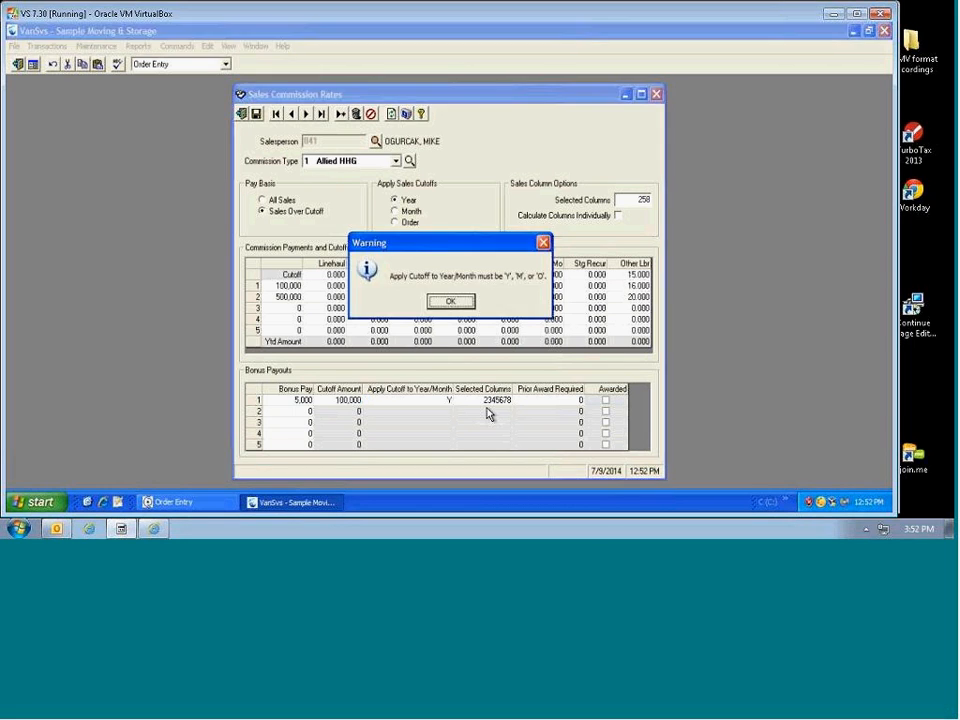
click(450, 301)
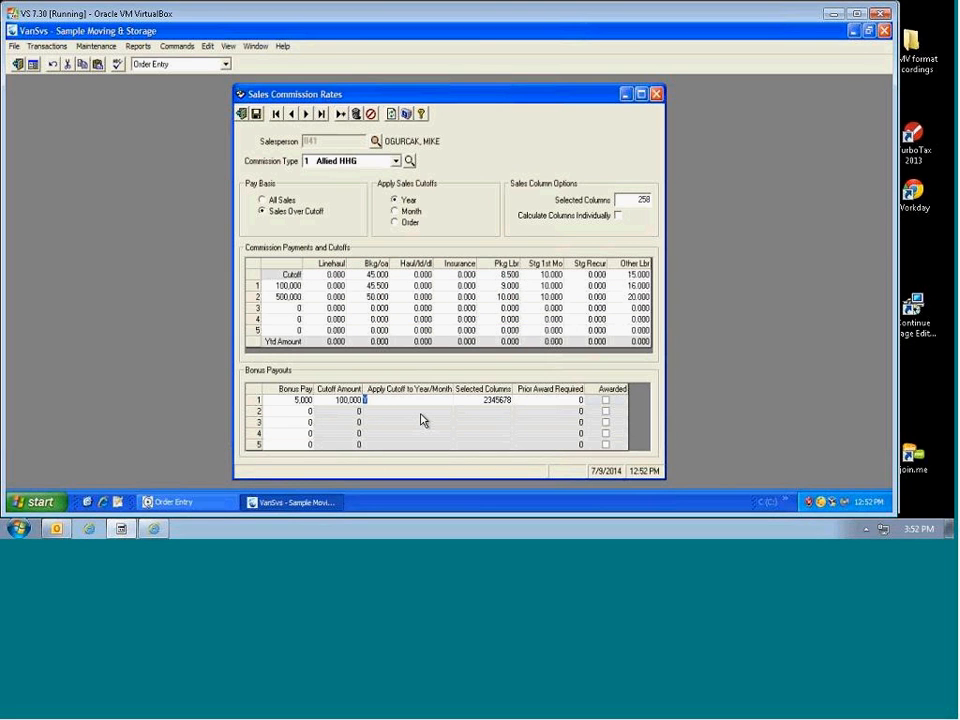
text(Y)
key(Tab)
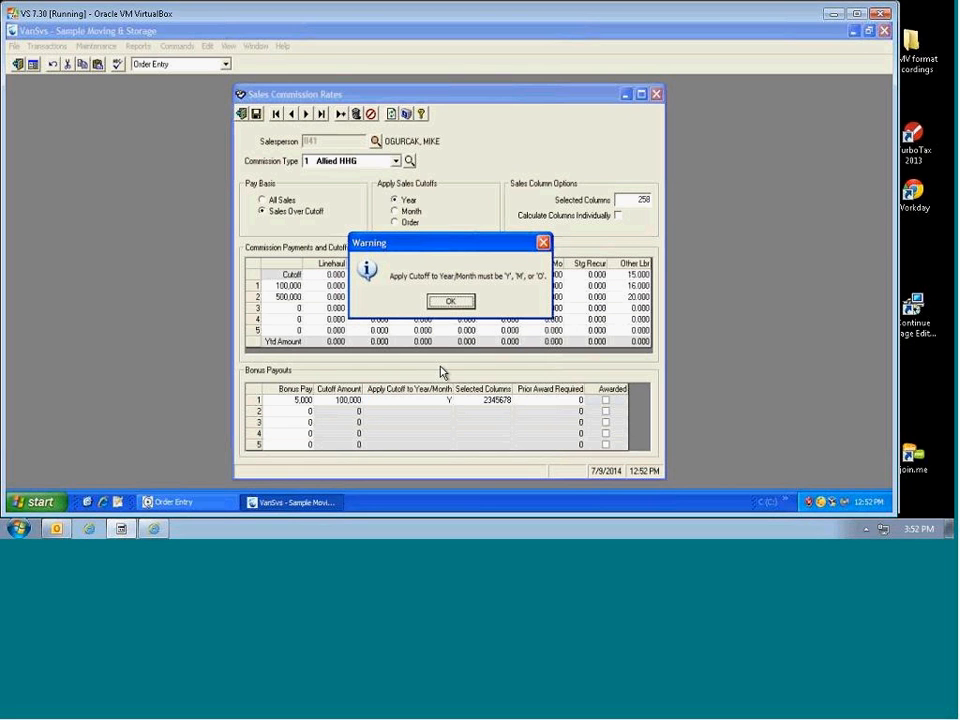
click(449, 304)
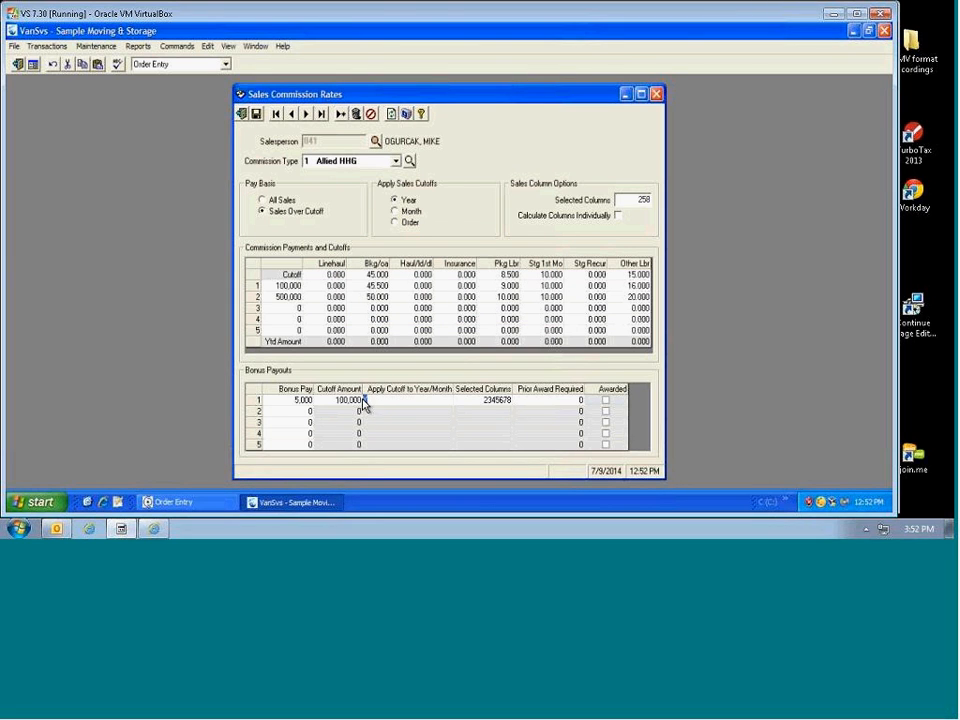
key(Tab)
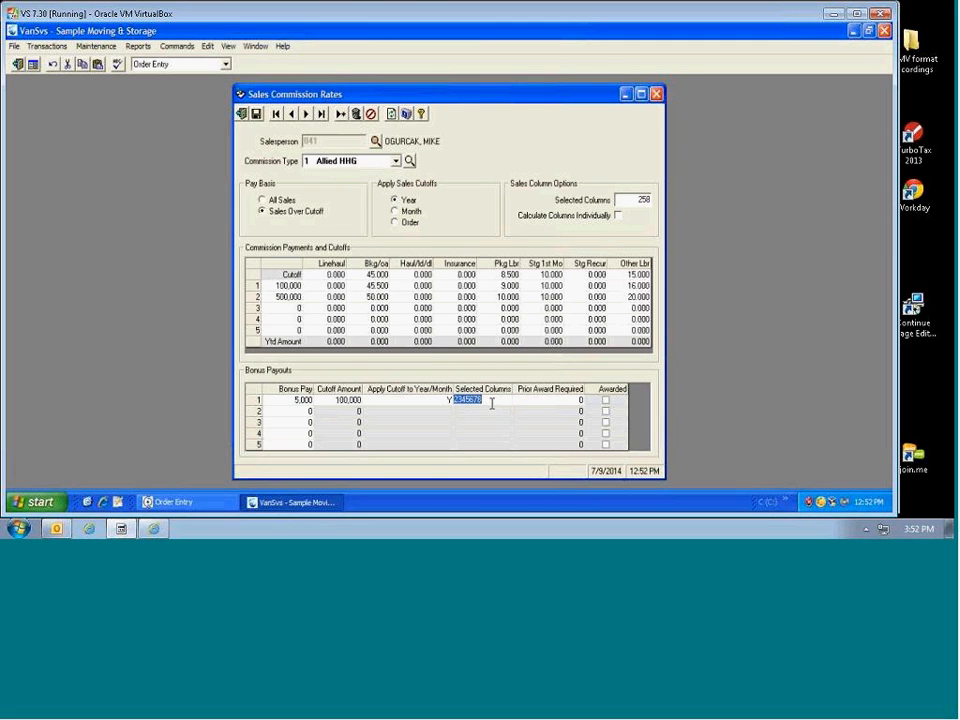
key(Tab)
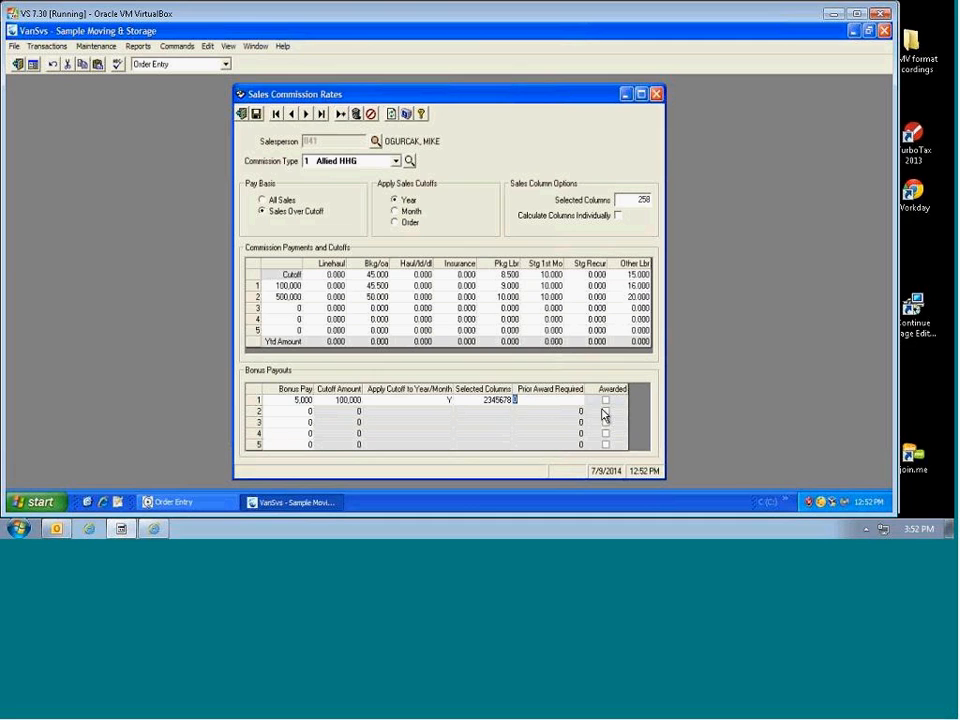
Step: Add a 10,000 bonus at a 1,000,000 cutoff, Y, columns 2345678, requiring one prior award
key(Tab)
key(Tab)
text(1)
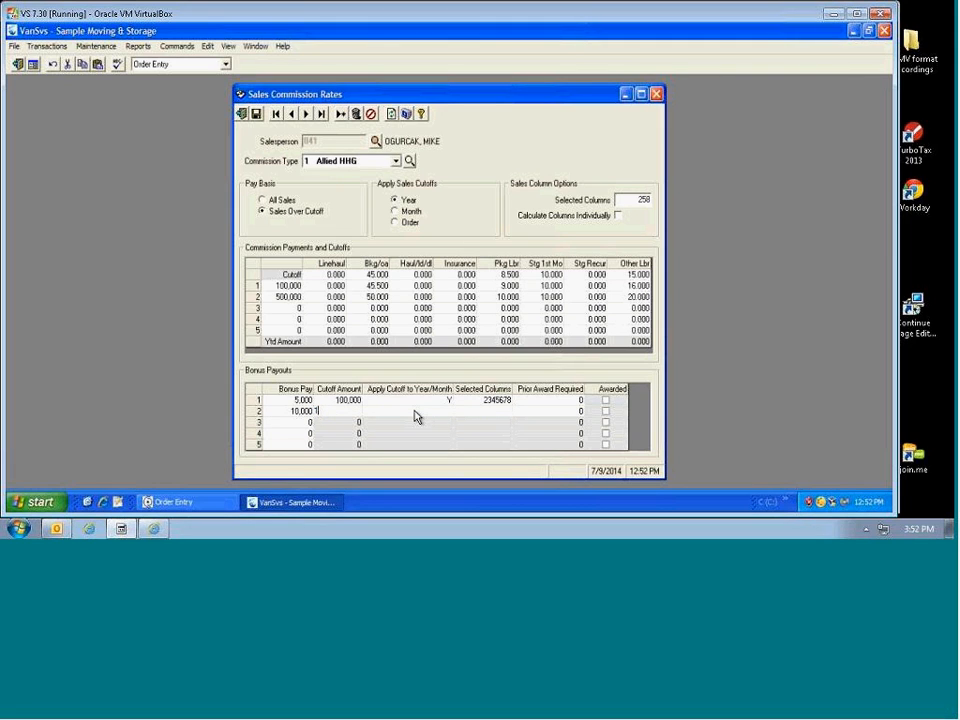
text(000)
text(000)
text(Y)
key(Tab)
text(2345678)
key(Tab)
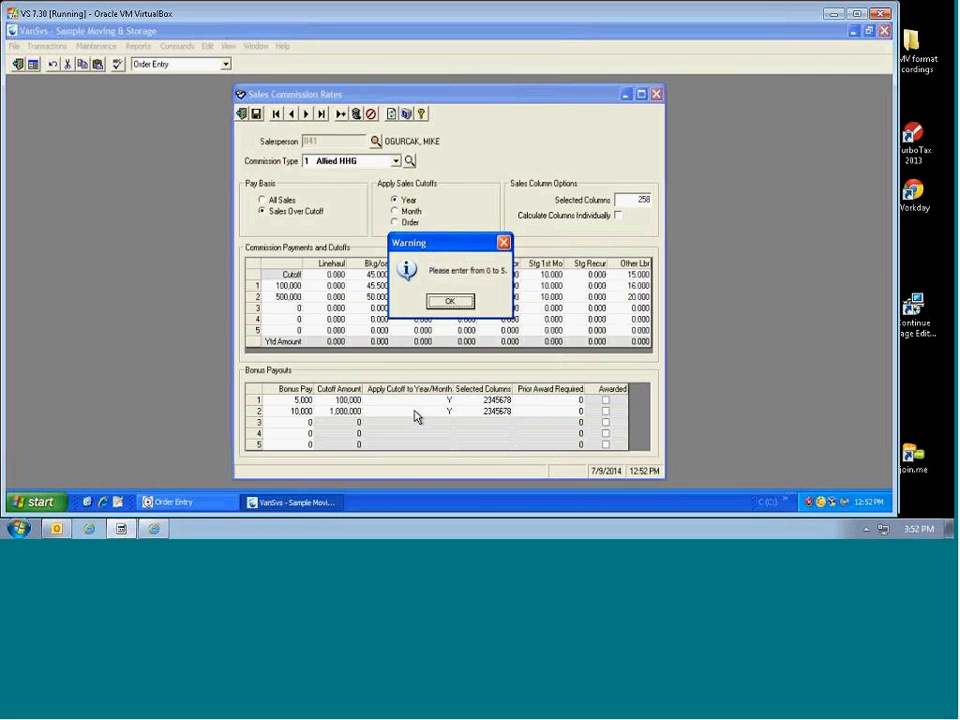
click(465, 302)
text(1)
key(Tab)
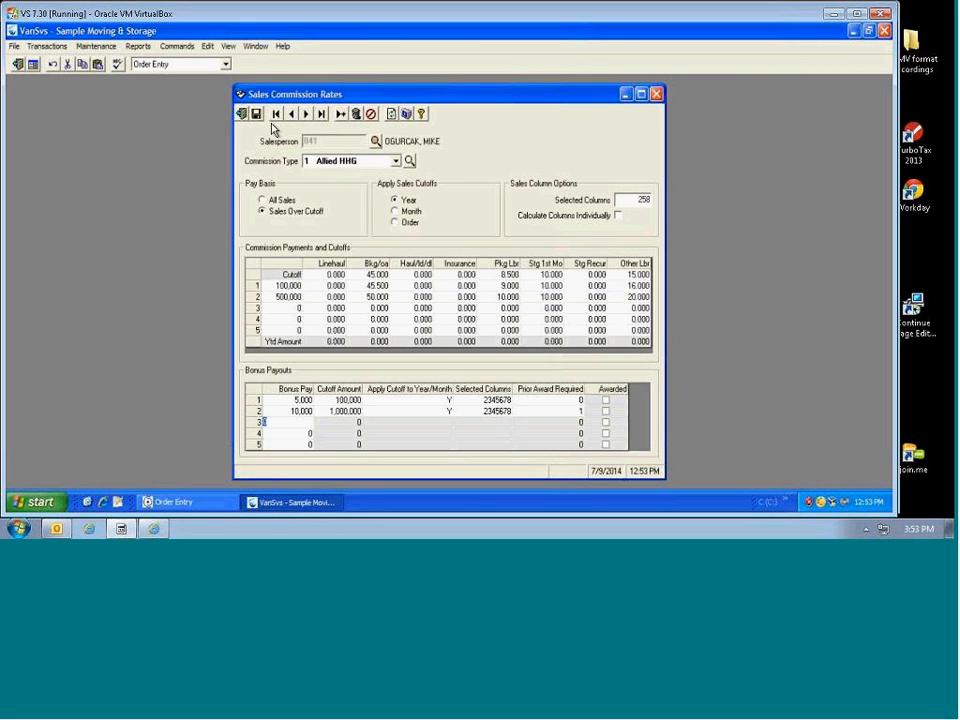
Step: Save the Allied HHG bonus setup, then review International's cutoff rates and Year/per-order options
click(256, 117)
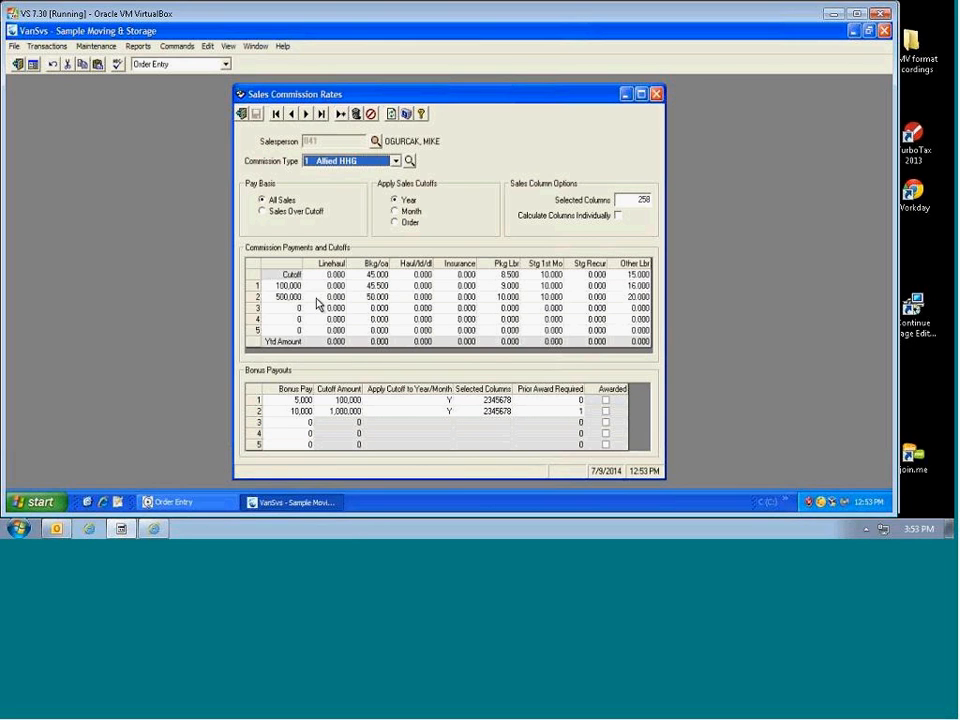
click(307, 114)
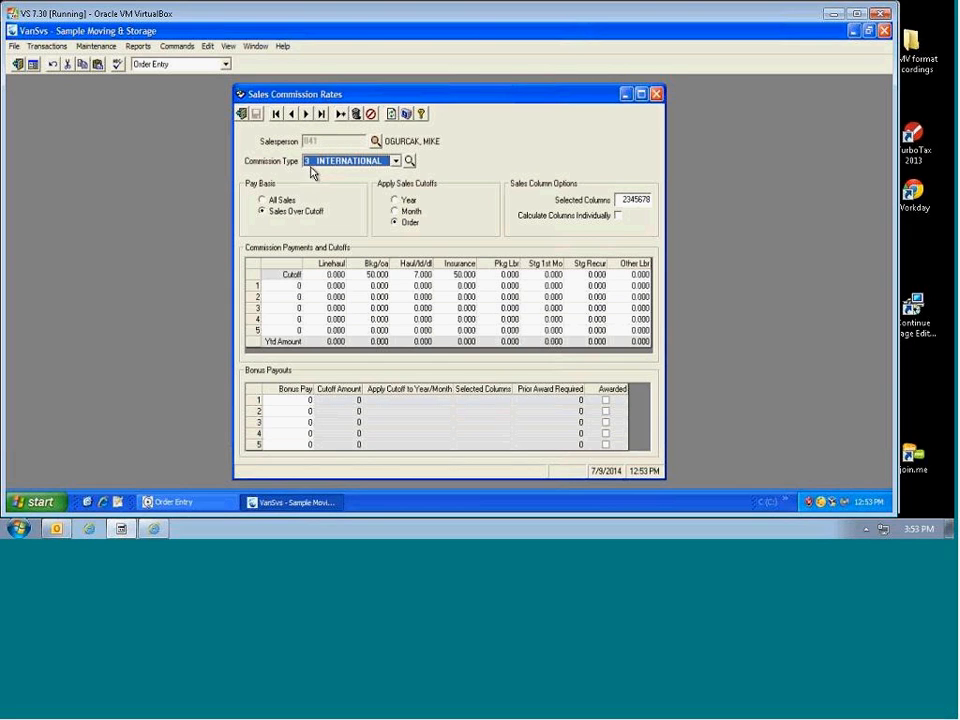
click(375, 276)
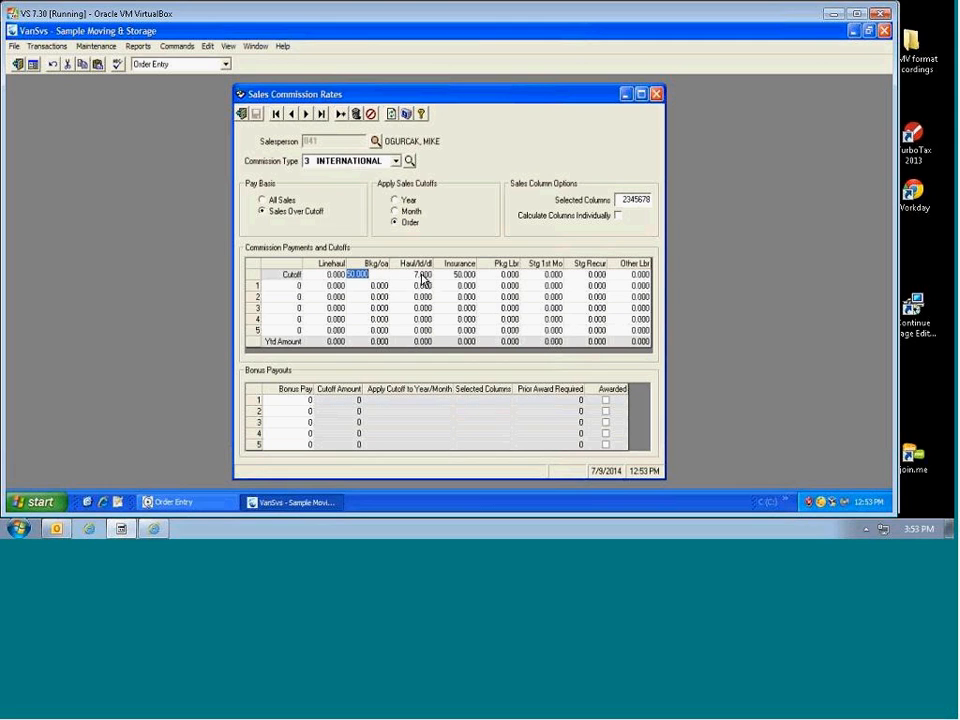
click(420, 276)
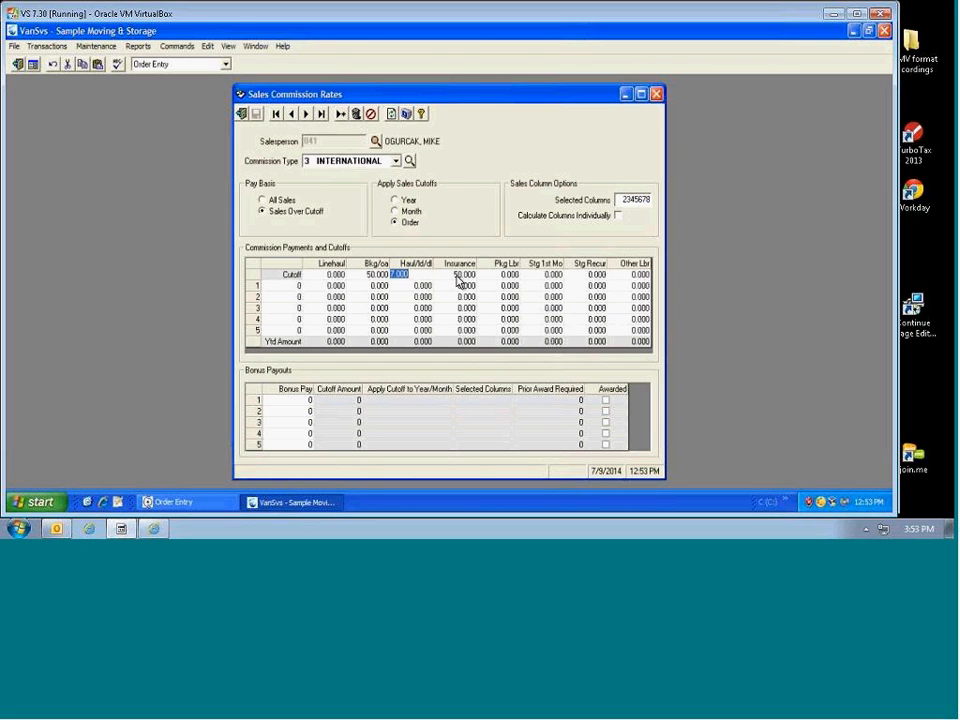
click(470, 276)
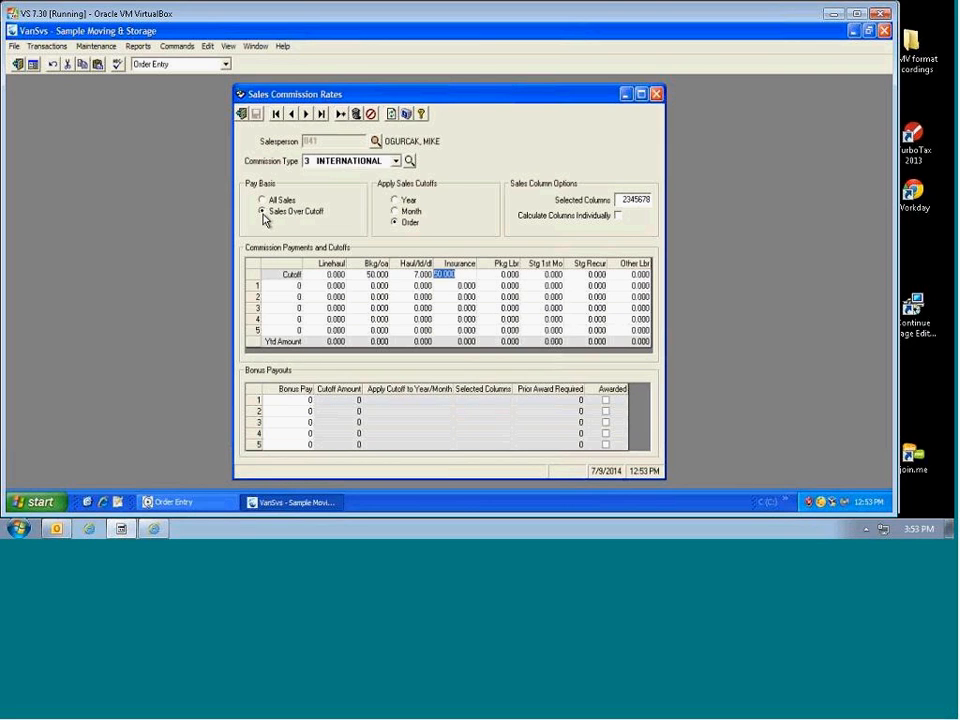
click(398, 200)
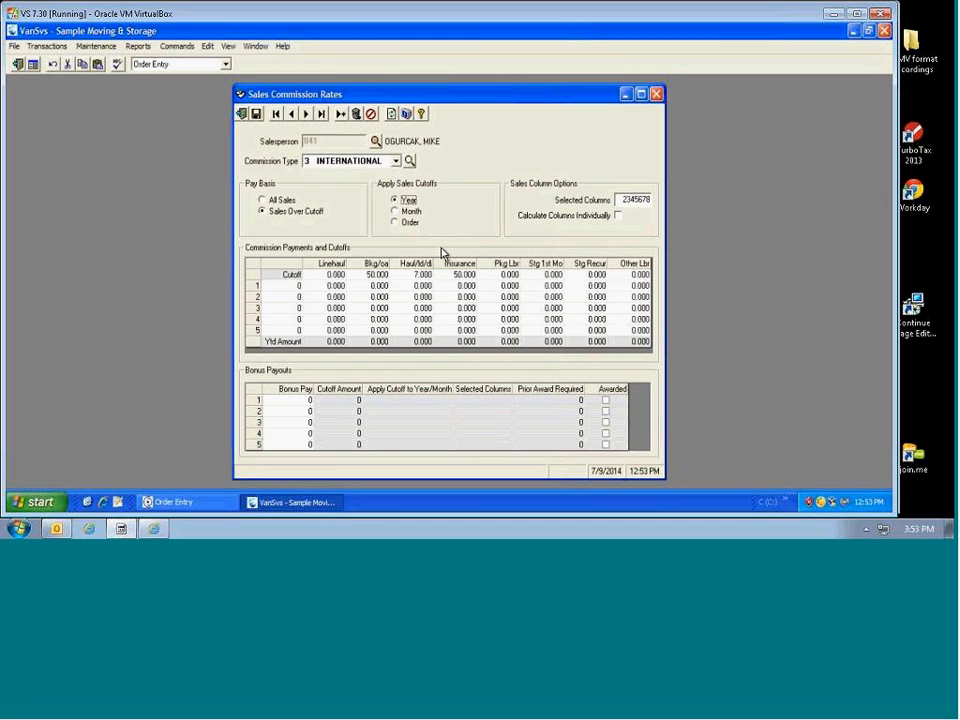
click(395, 224)
Step: Check International's three cutoff tier amounts, then advance to the next commission record
click(299, 288)
click(286, 296)
click(289, 286)
click(296, 300)
click(291, 308)
click(242, 116)
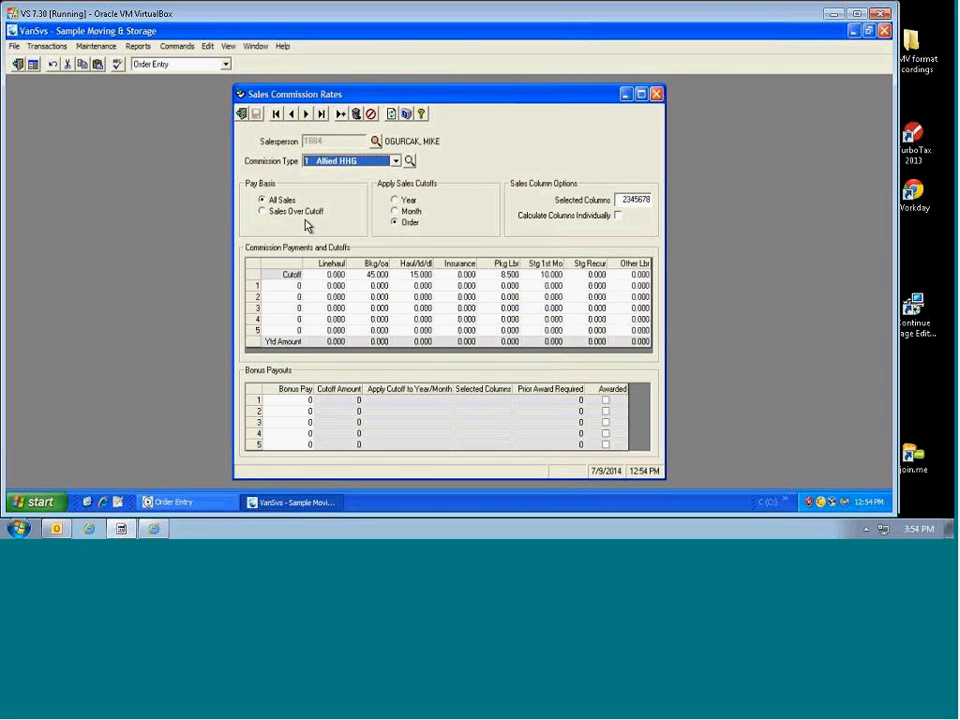
Step: Create a new COMMERCIAL commission record for the salesperson with yearly cutoffs and Selected Columns 2345678
click(341, 115)
text(841)
key(Tab)
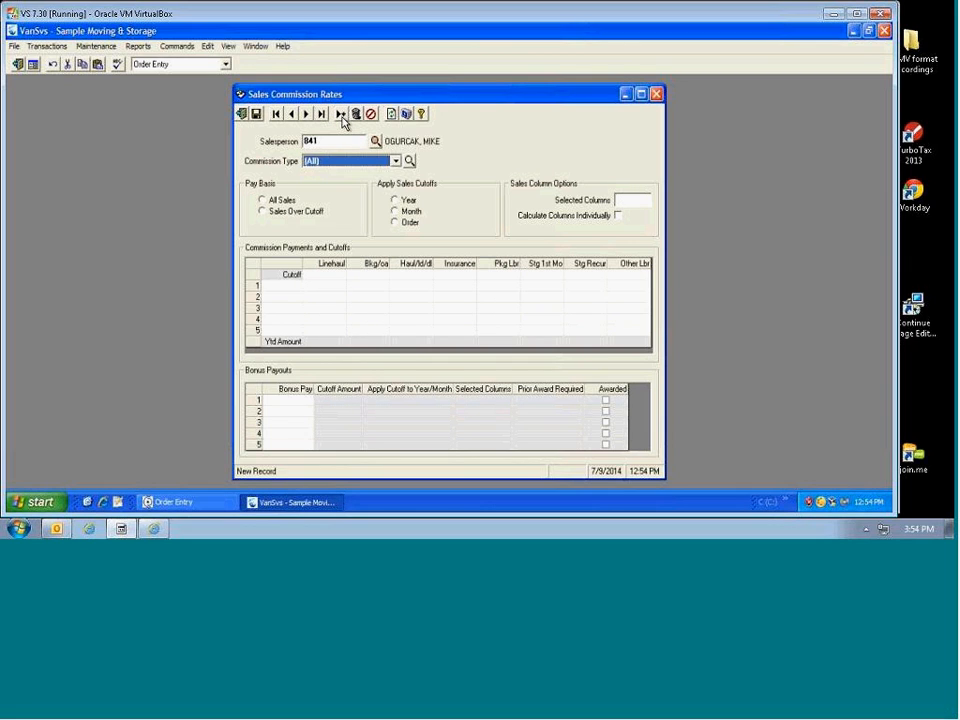
click(397, 163)
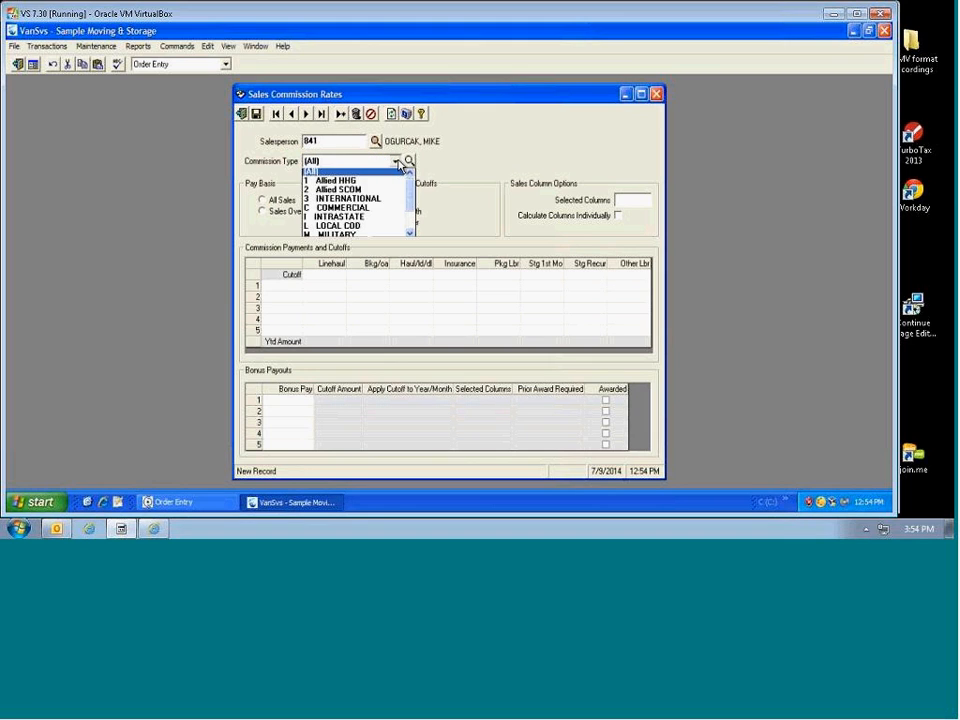
click(352, 208)
click(394, 199)
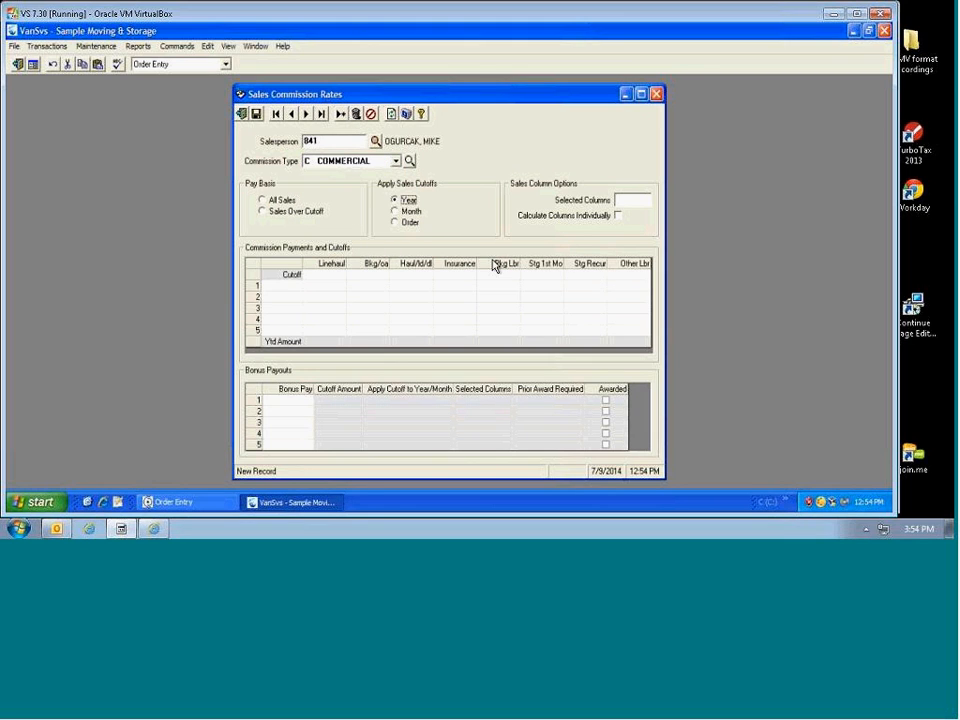
key(Tab)
text(2345678)
Step: Enter Cutoff rates Haul/ld/dl 15.000, Insurance 5.000, Other Lbr 10.000 and save the record
click(360, 273)
click(413, 272)
text(15)
key(Tab)
text(5.000)
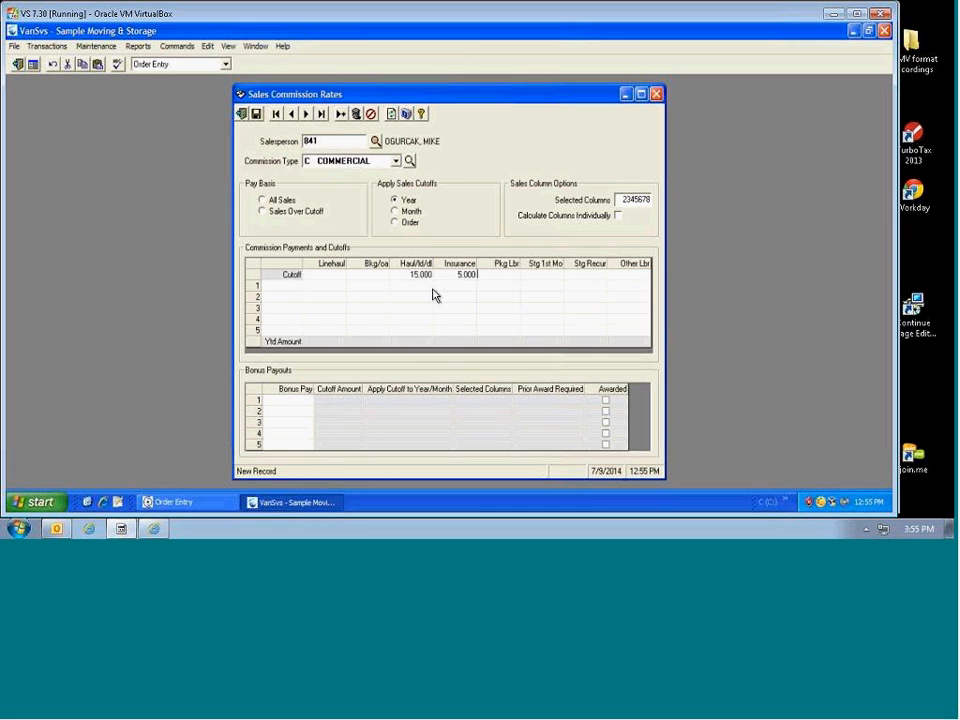
key(Tab)
key(Tab)
key(Tab)
key(Tab)
text(10)
key(Tab)
click(256, 114)
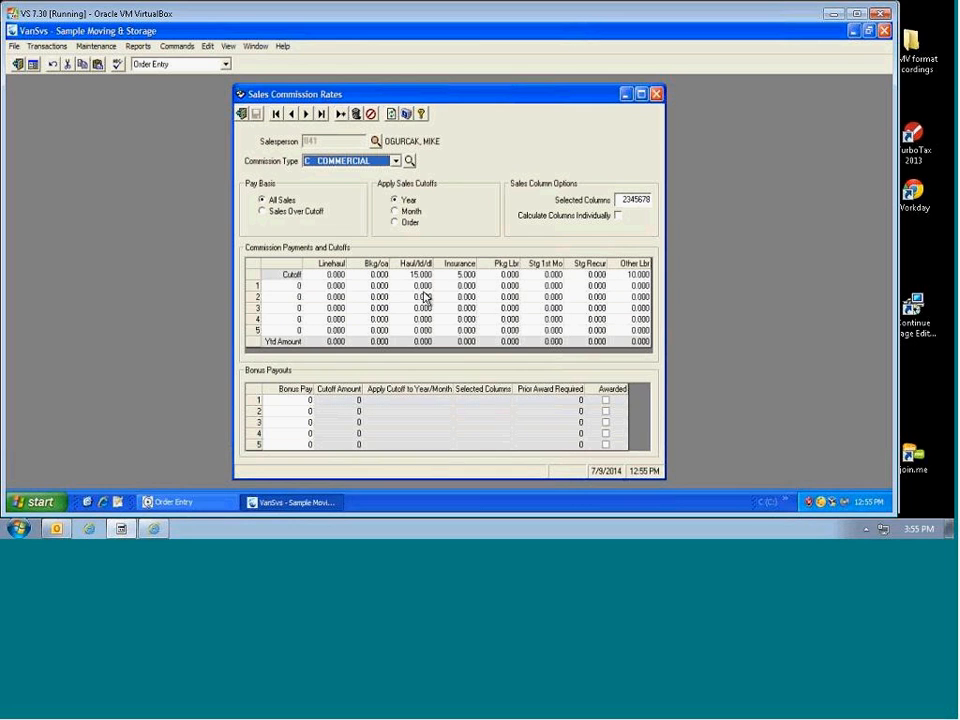
click(442, 274)
click(406, 275)
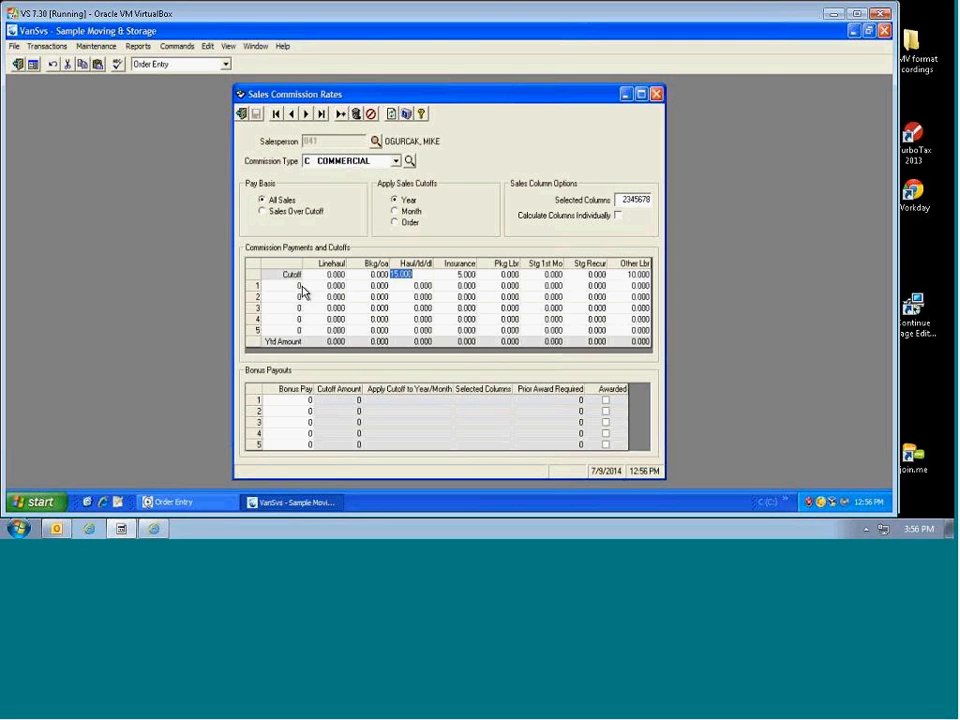
Step: Close the commission rates window and calculate sales commissions through 5/31/2014, confirming 'Update successful'
click(242, 116)
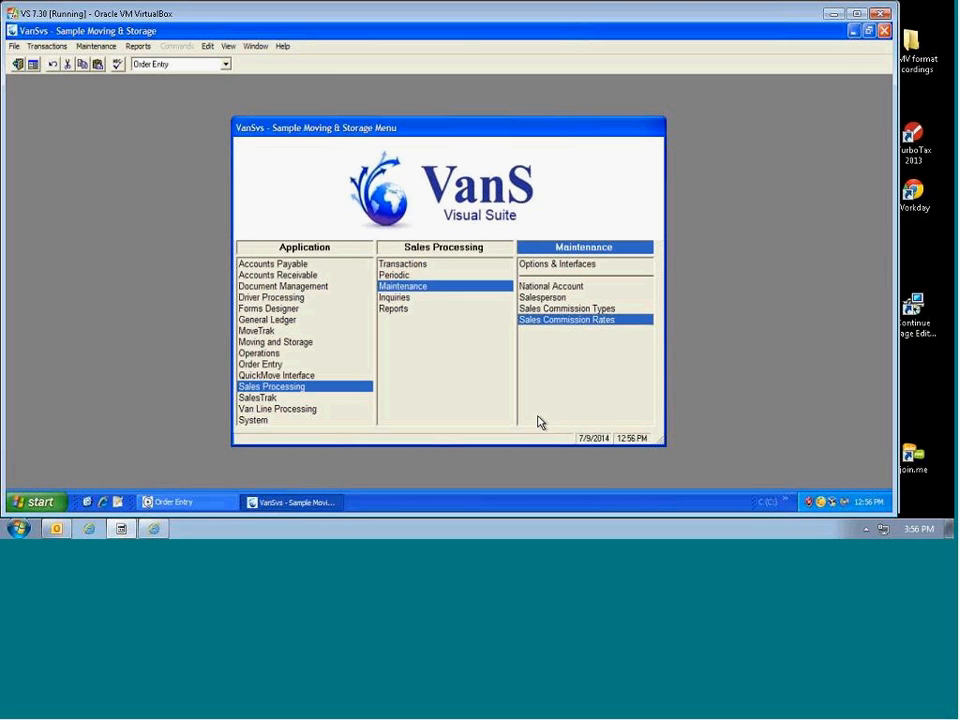
click(395, 275)
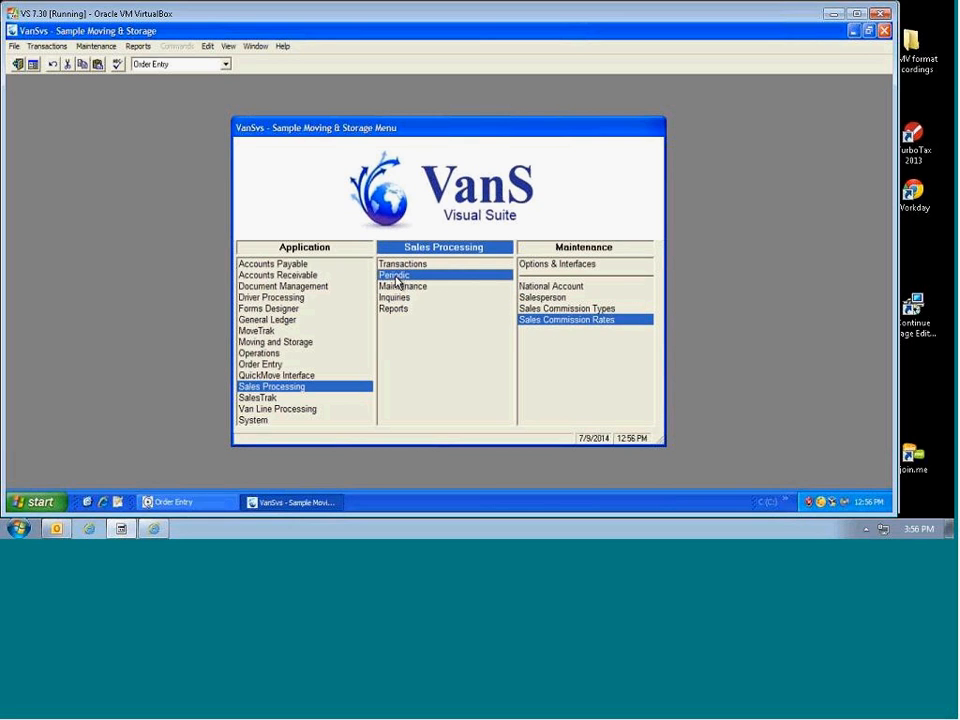
click(547, 266)
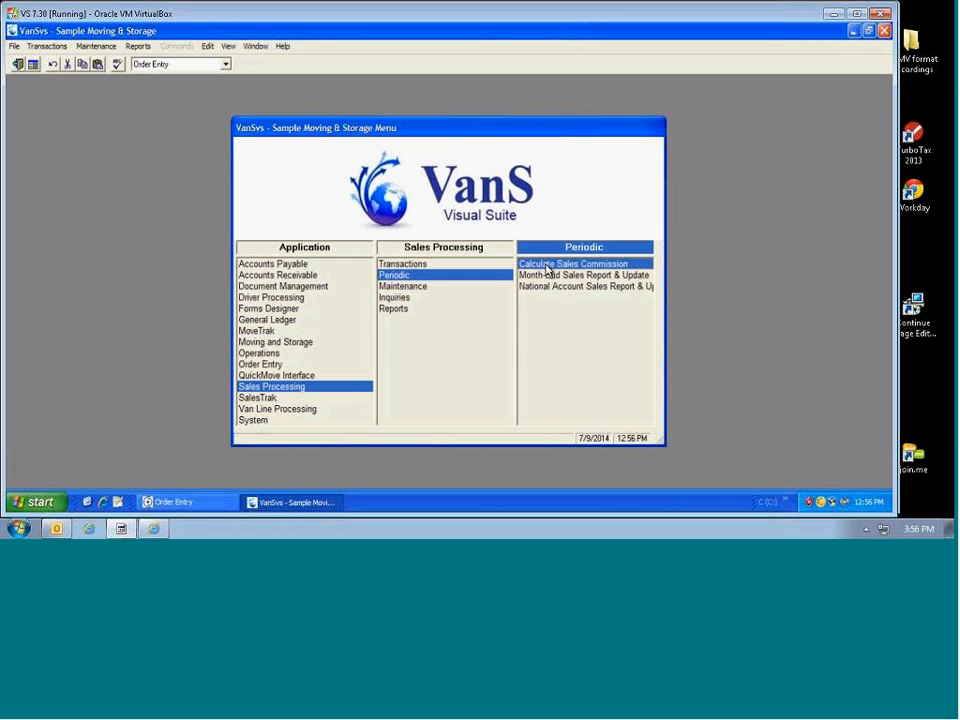
double_click(547, 268)
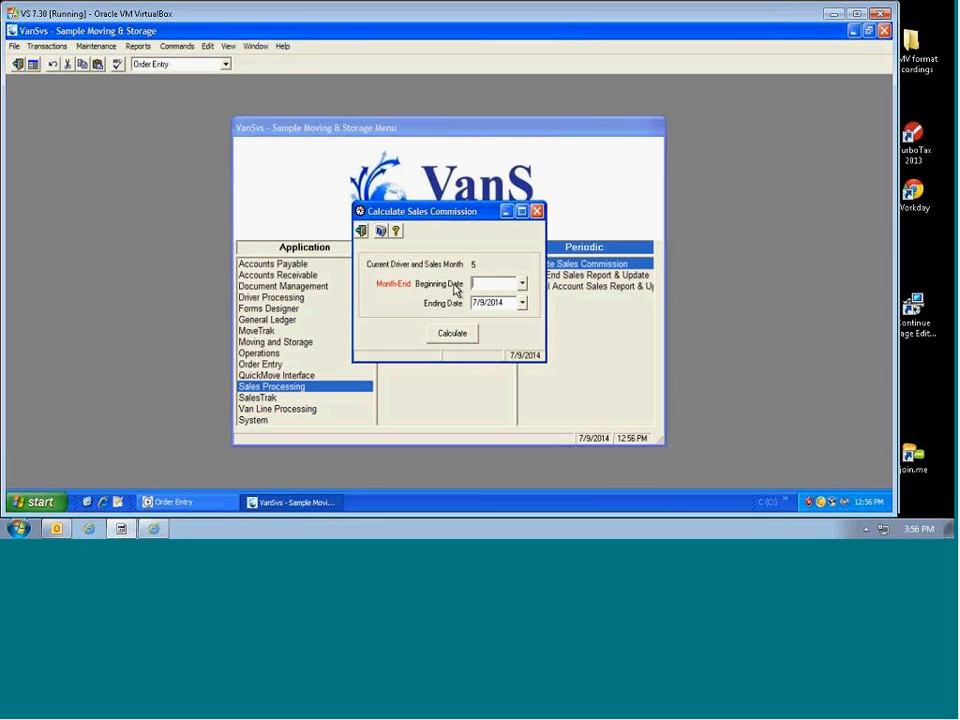
click(522, 303)
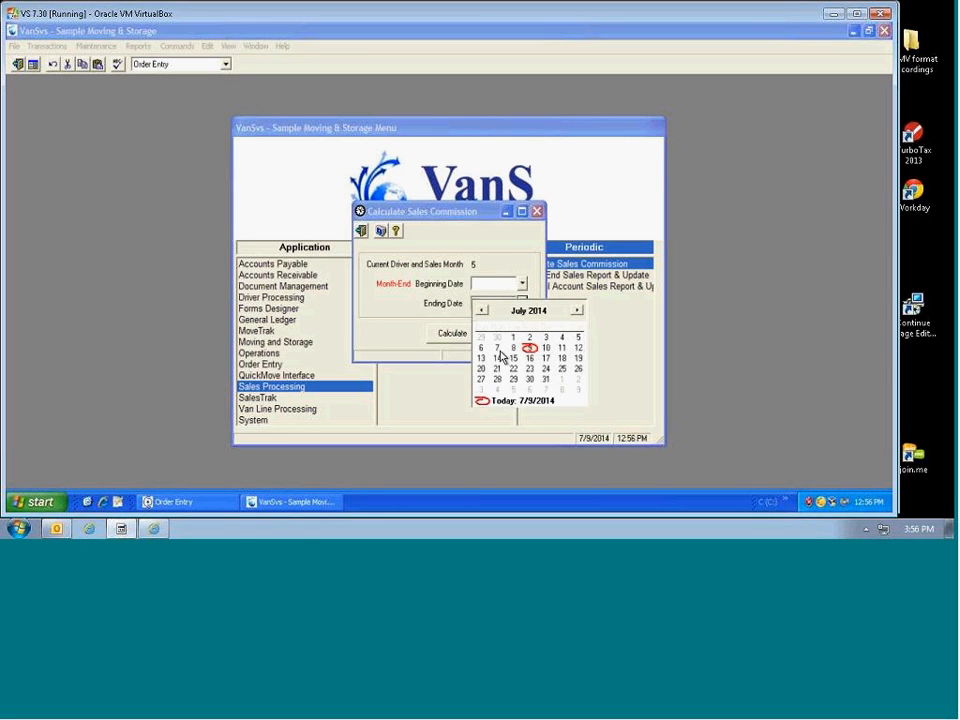
click(481, 310)
click(481, 310)
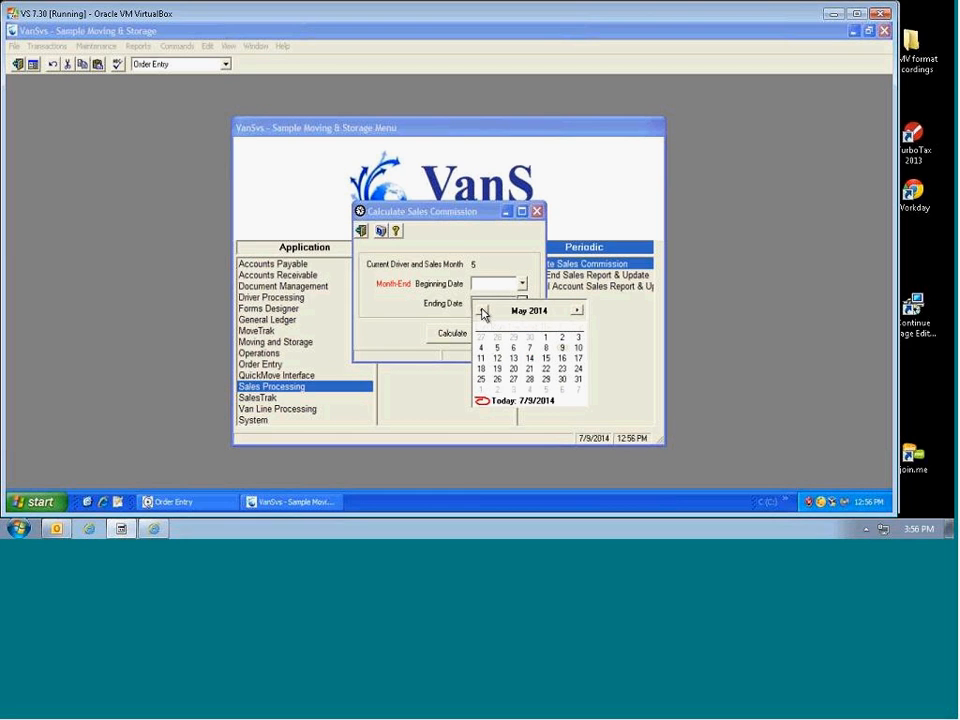
click(578, 379)
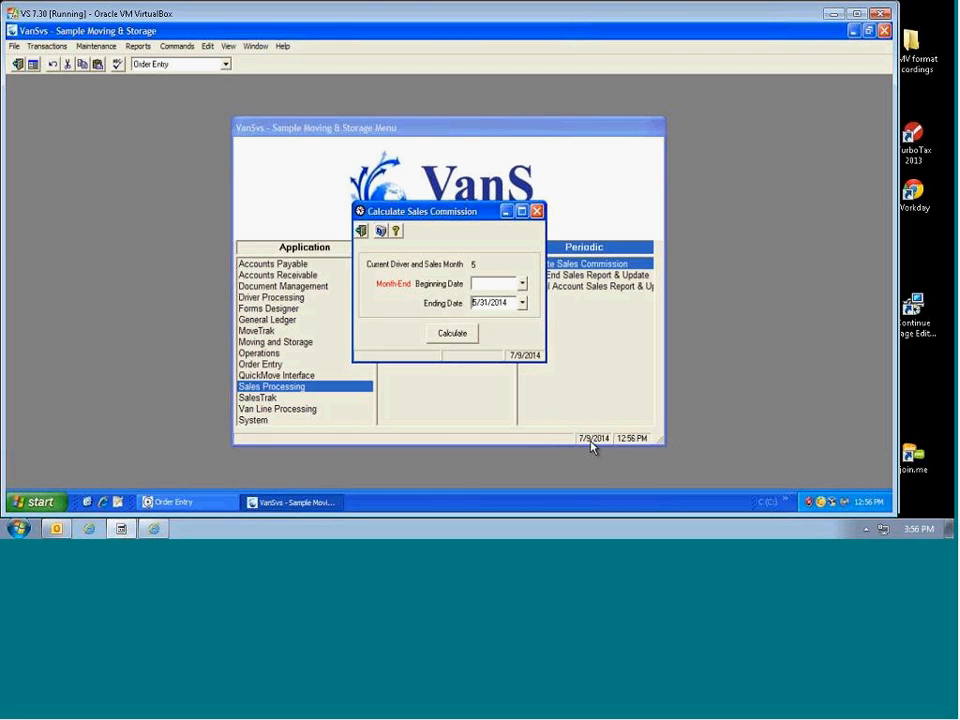
click(456, 337)
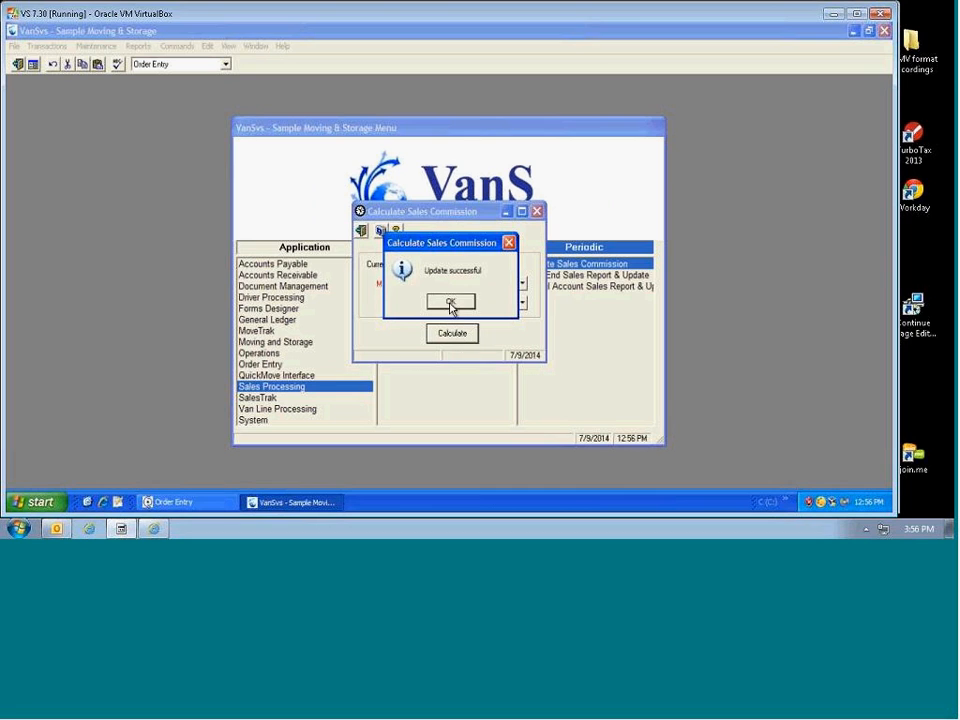
click(450, 302)
Step: Preview the Sales Commission Statements report for 5/31/14 as a PDF
click(394, 309)
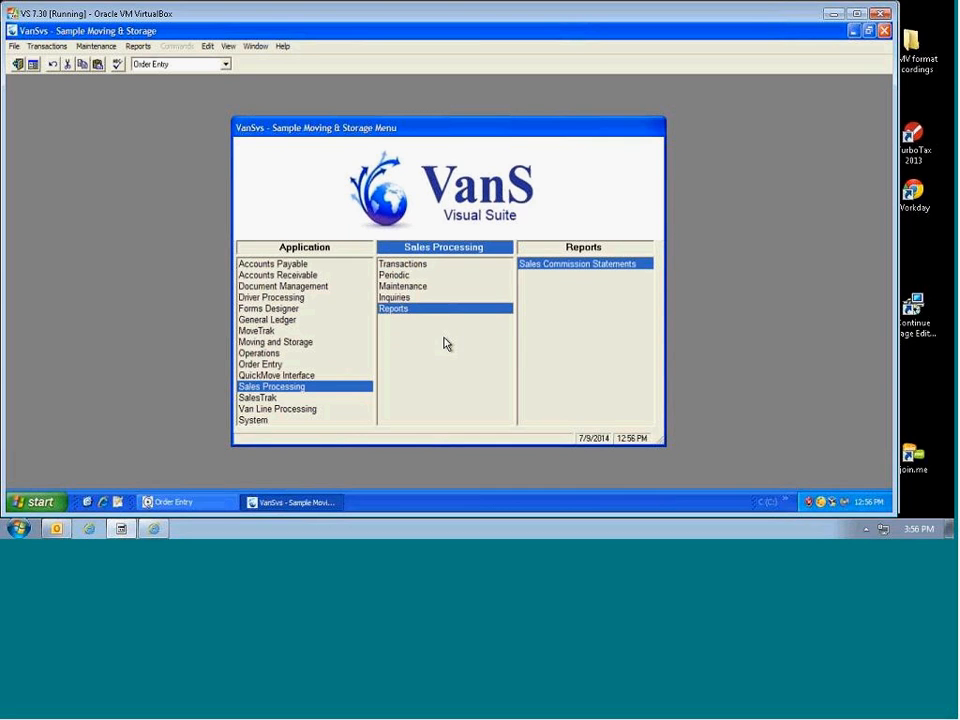
click(567, 265)
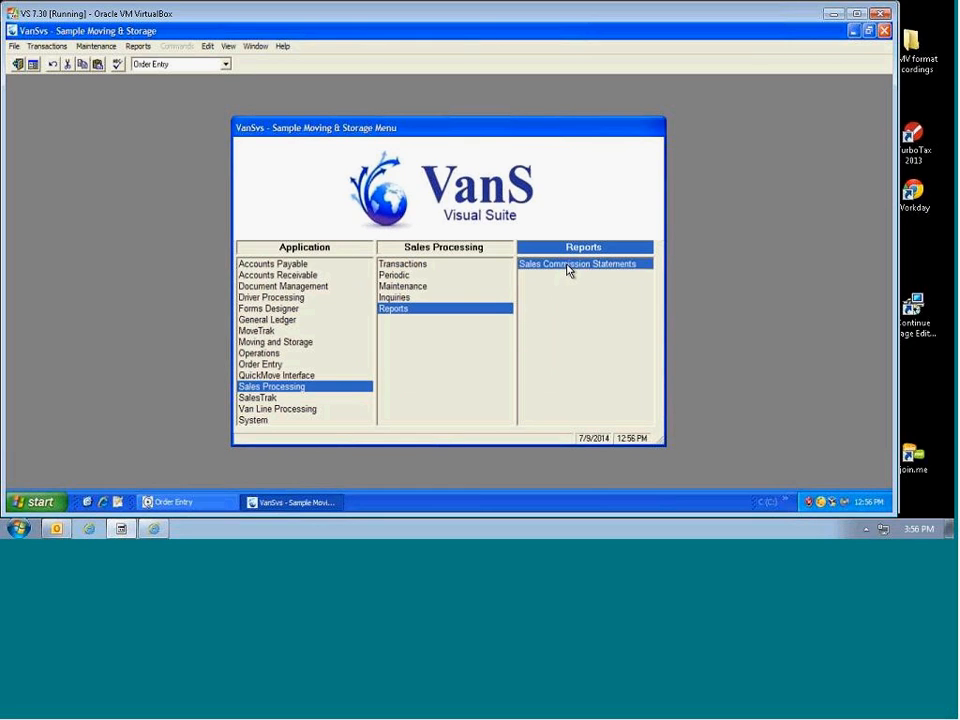
double_click(567, 265)
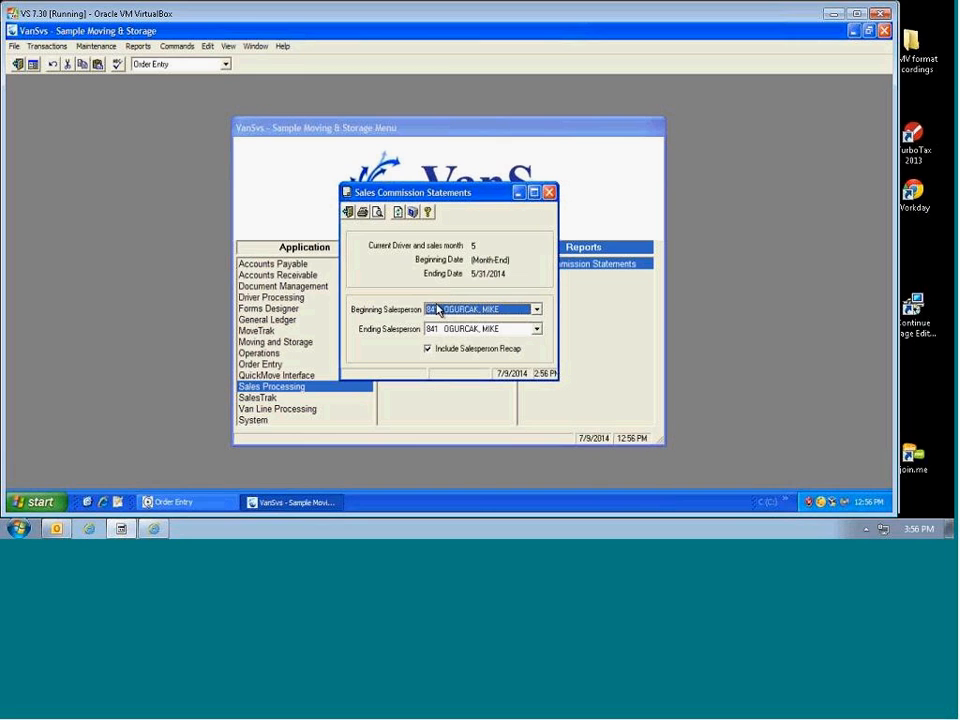
click(377, 213)
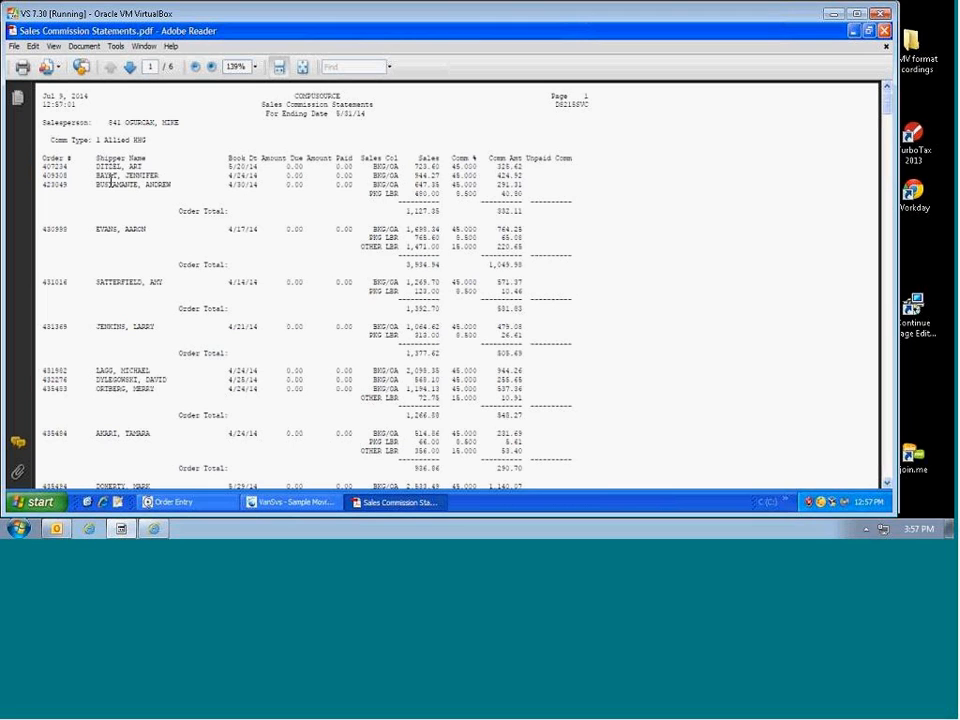
scroll(225, 230, down, 10)
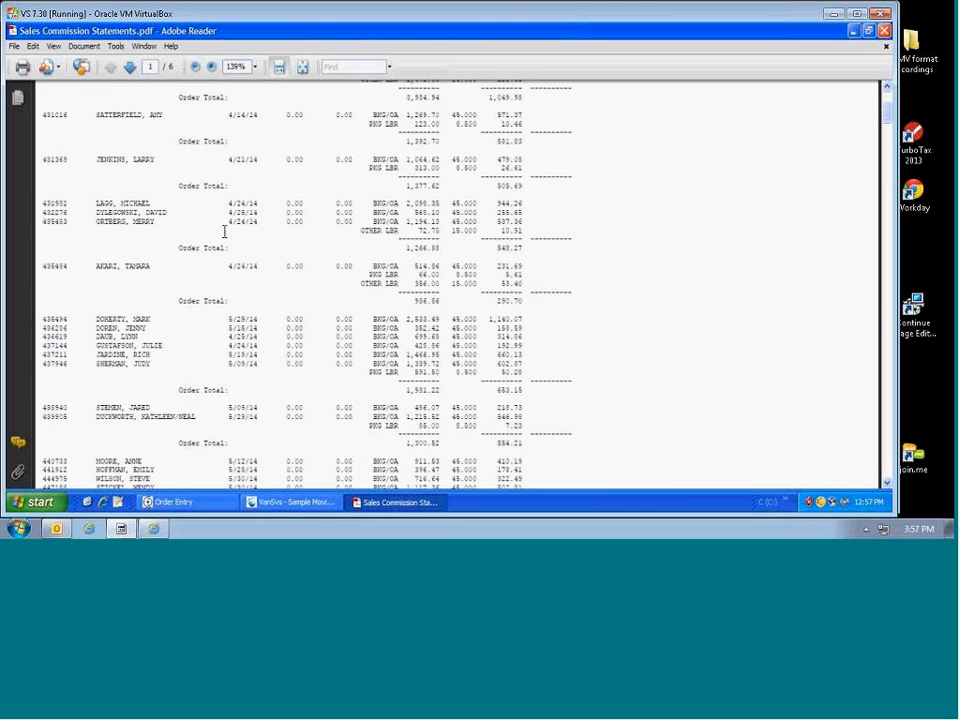
scroll(228, 241, down, 10)
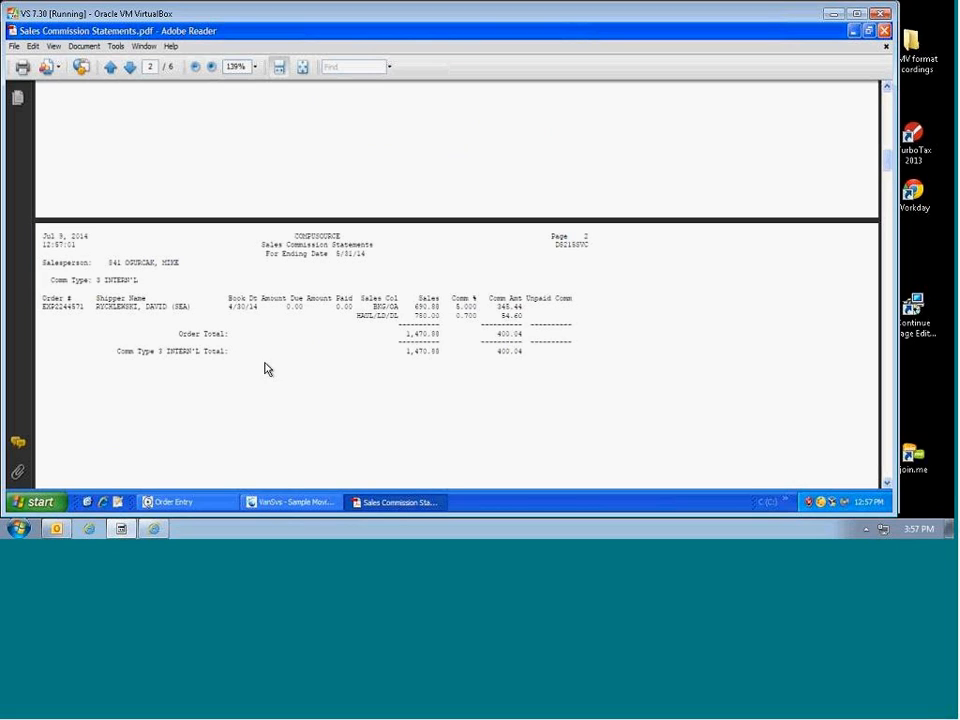
drag(92, 281, 125, 277)
scroll(349, 355, down, 10)
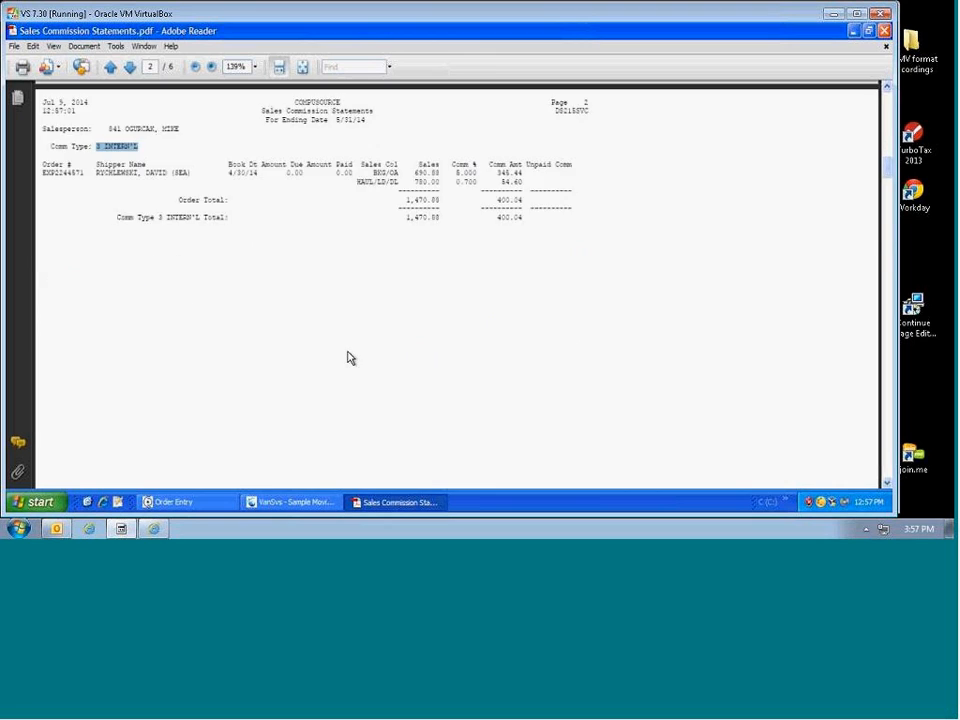
scroll(358, 371, down, 3)
scroll(355, 360, up, 12)
scroll(357, 360, up, 4)
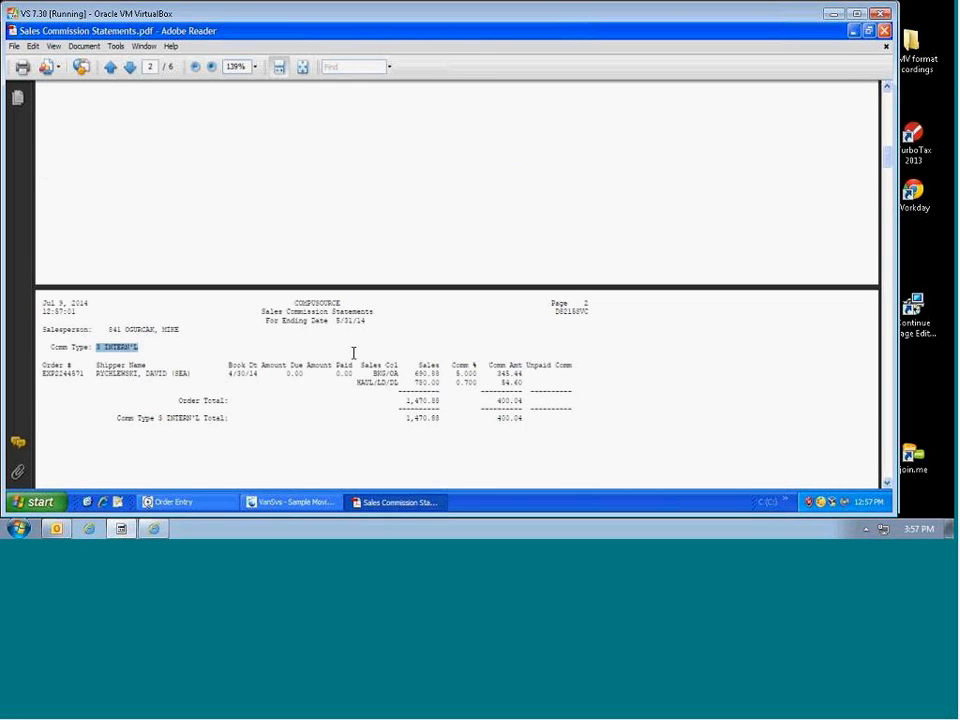
drag(453, 390, 488, 384)
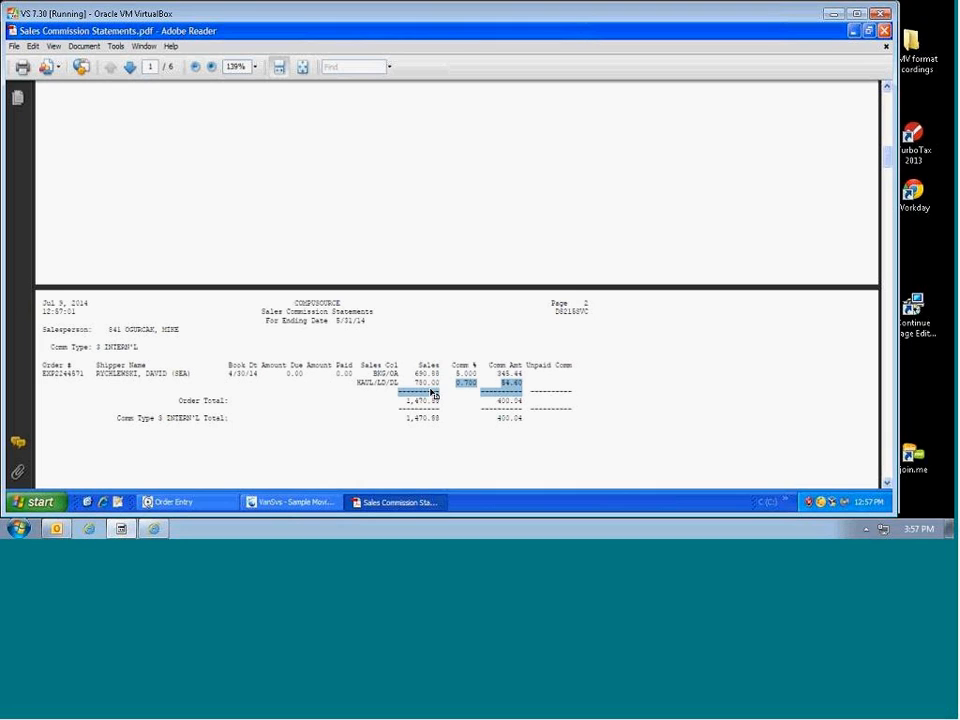
scroll(170, 440, down, 3)
scroll(184, 446, down, 15)
scroll(210, 447, down, 5)
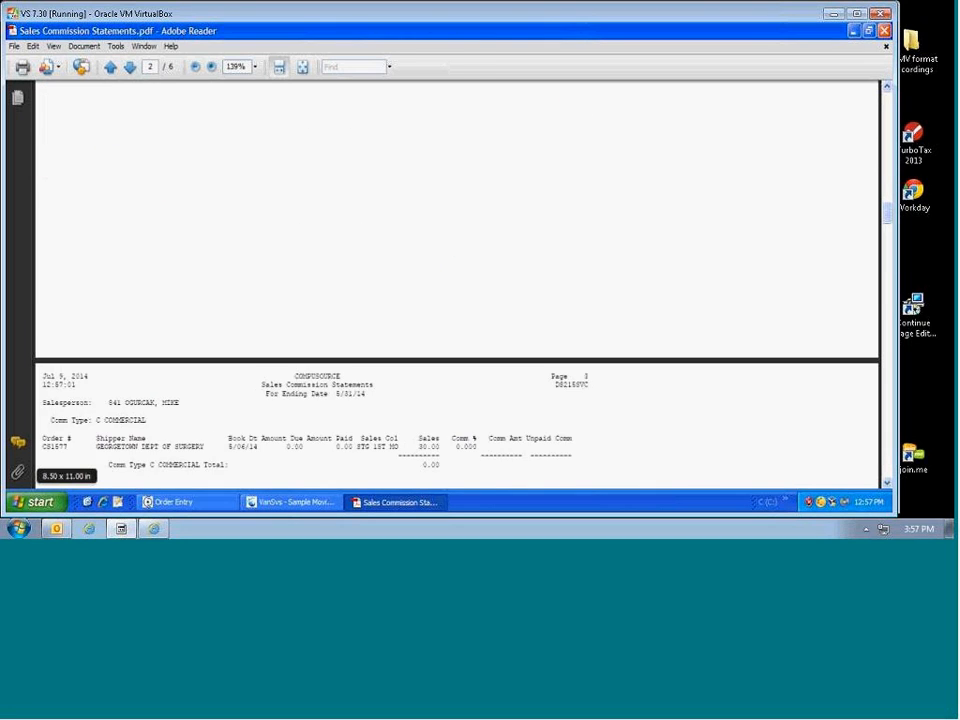
scroll(215, 444, down, 4)
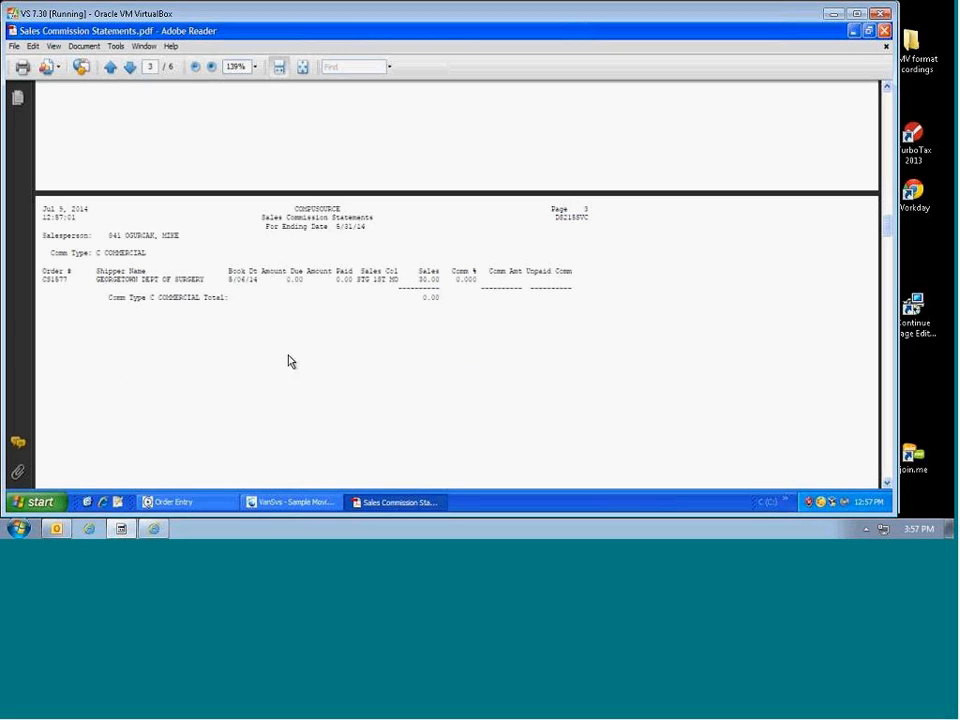
drag(352, 279, 440, 281)
scroll(360, 366, down, 7)
scroll(368, 404, down, 8)
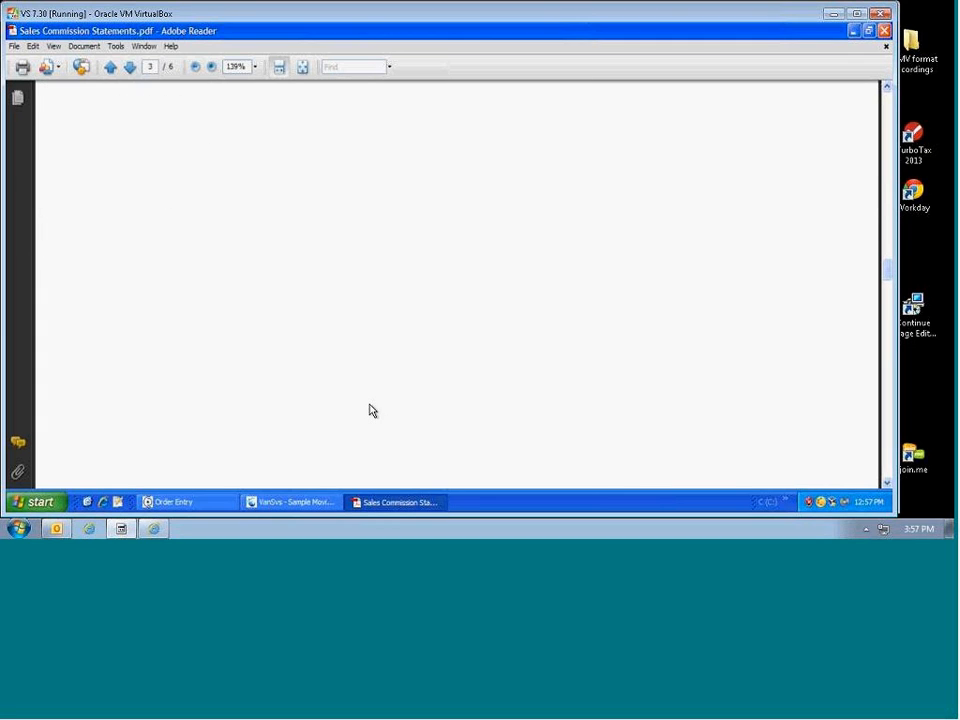
scroll(372, 412, down, 2)
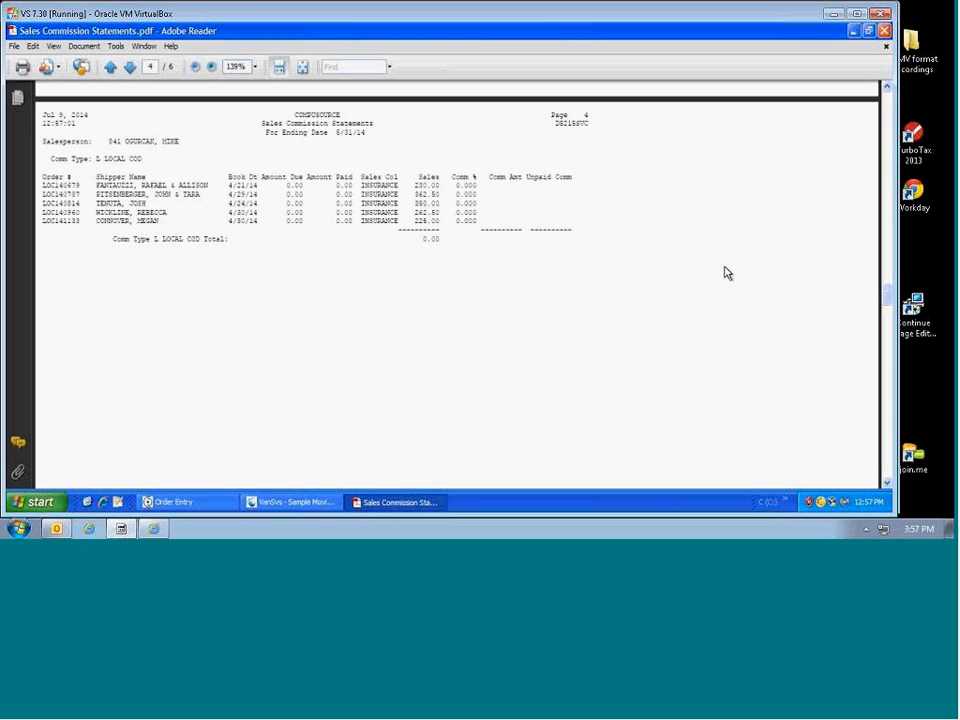
drag(889, 298, 878, 231)
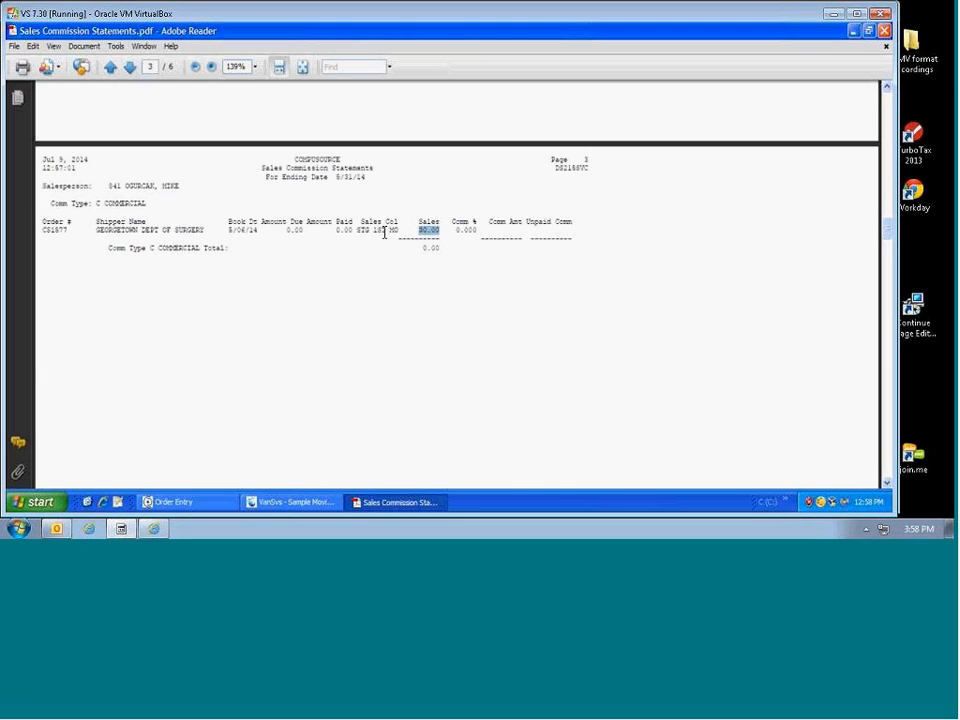
drag(357, 232, 399, 235)
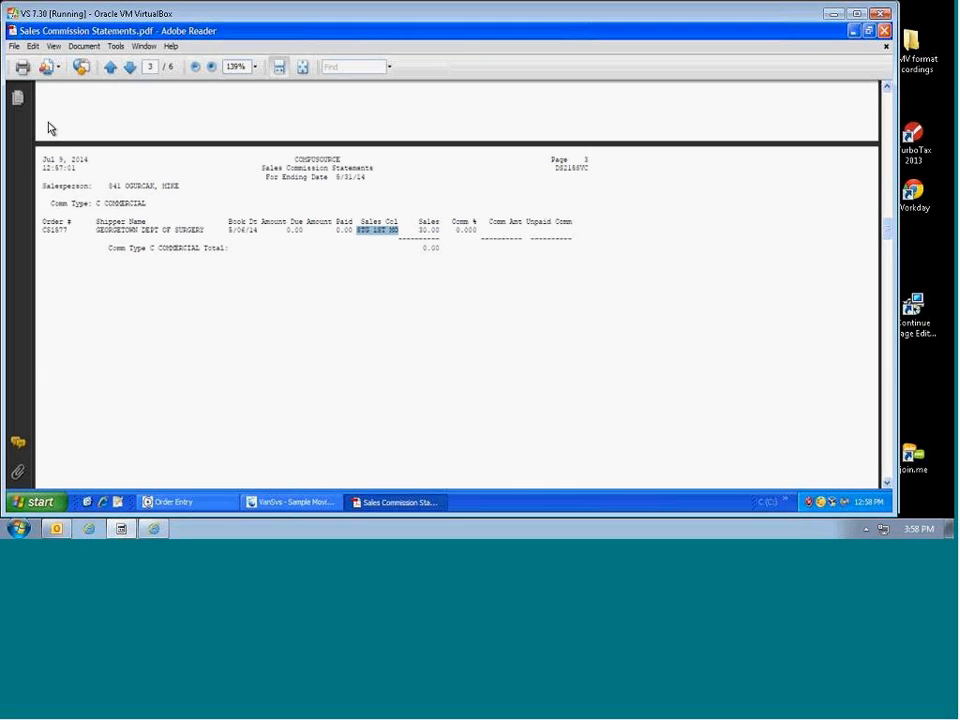
click(14, 46)
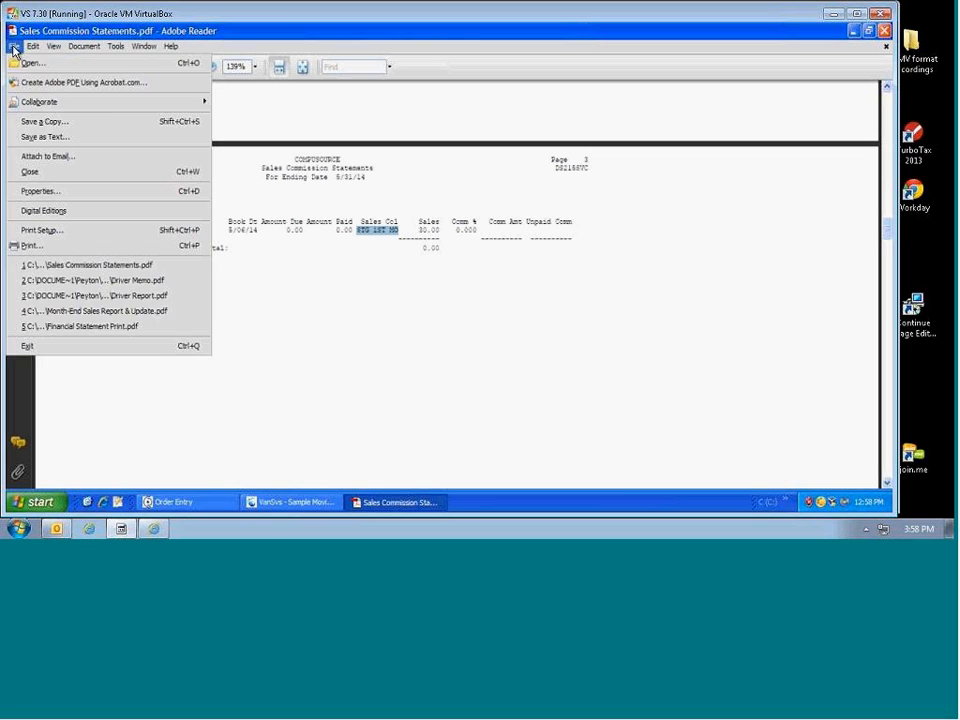
Step: Leave the PDF viewer and open Sales Item Entry in VanS
click(30, 345)
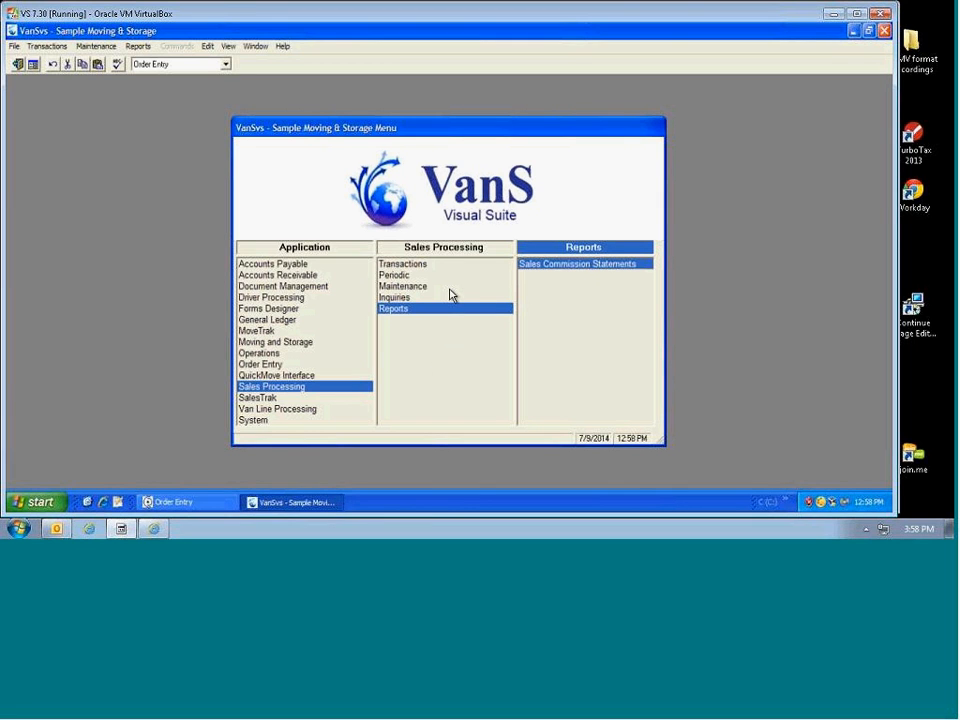
click(390, 289)
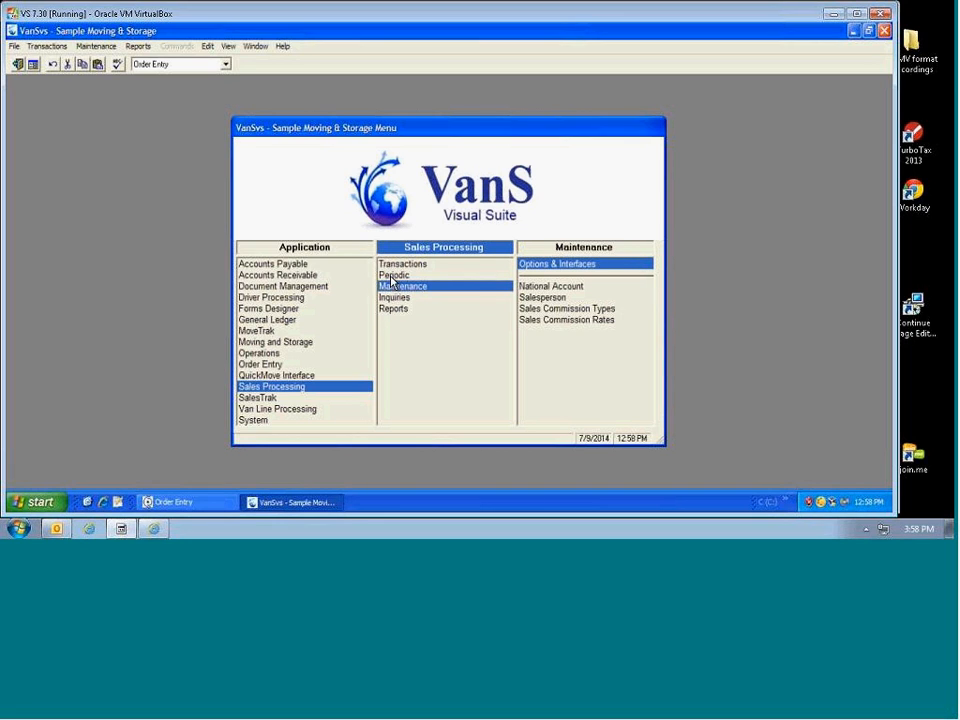
click(392, 277)
click(395, 265)
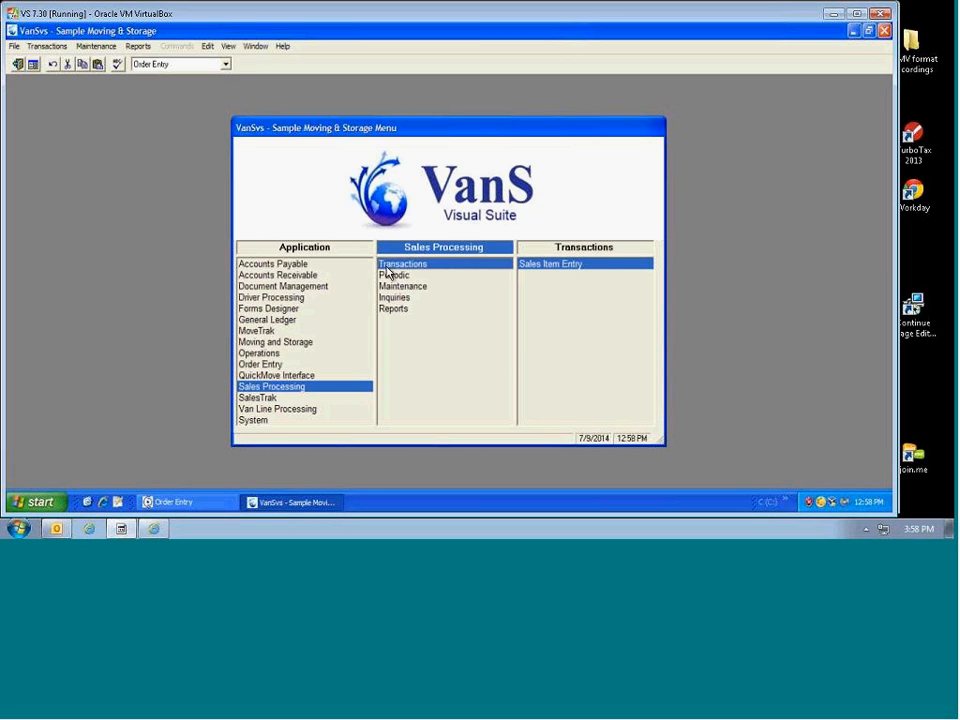
double_click(552, 267)
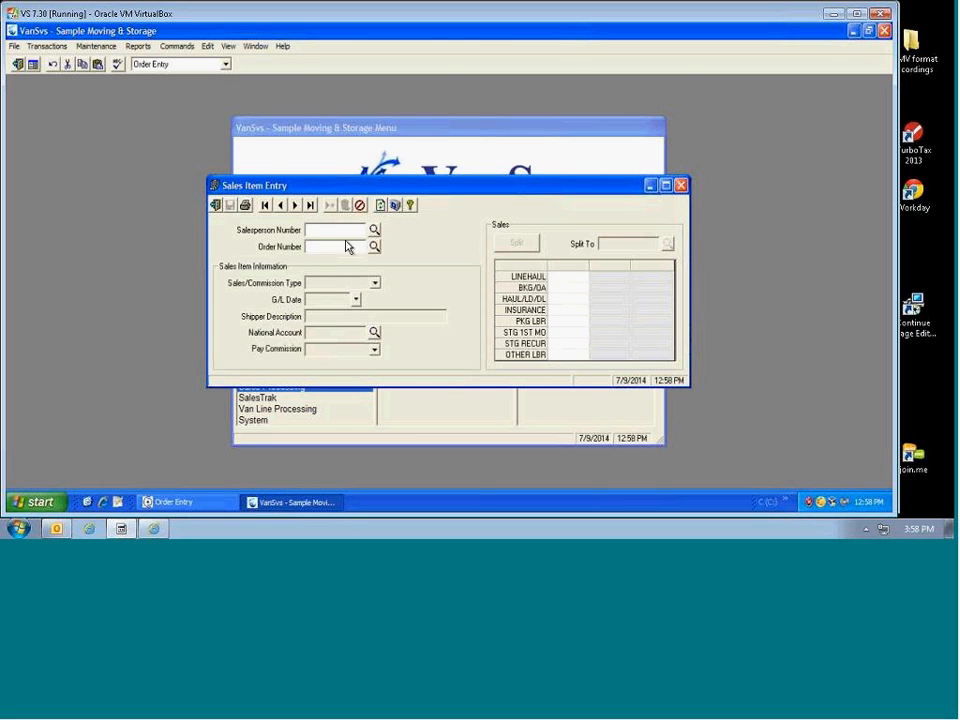
Step: Load the salesperson's Georgetown Dept of Surgery order and check its 5/6/2014 G/L date
text(841)
key(Tab)
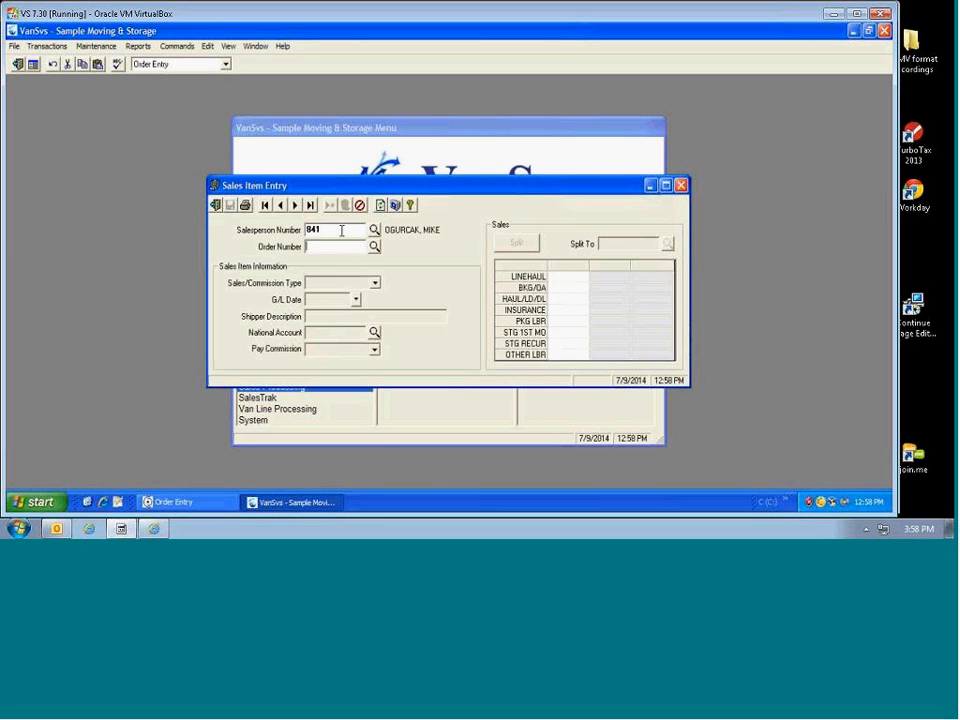
text(CS1577)
key(Tab)
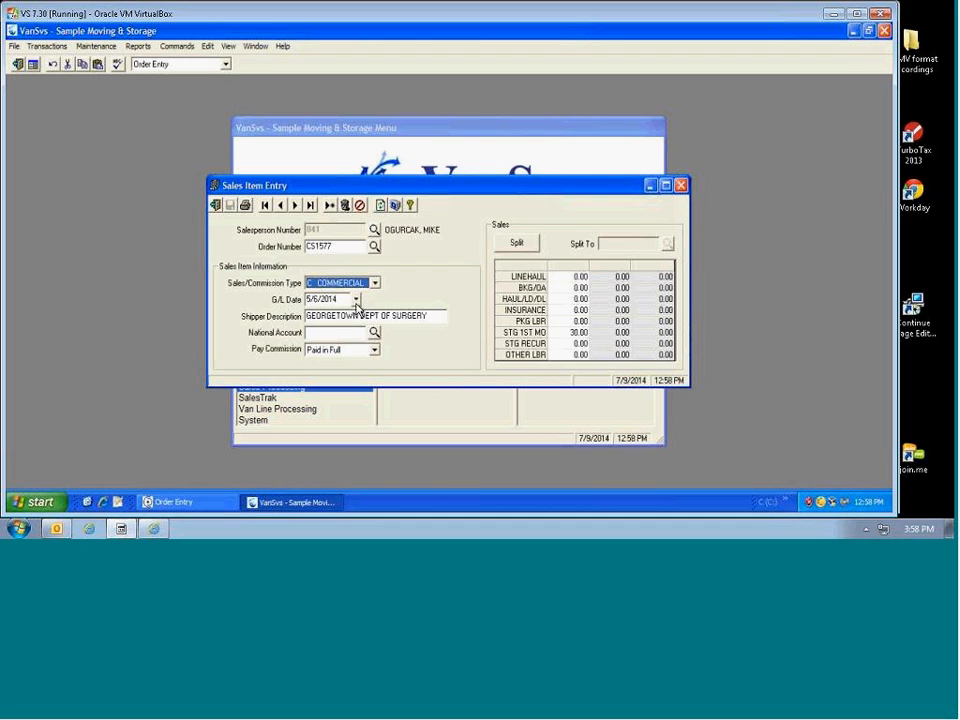
double_click(337, 248)
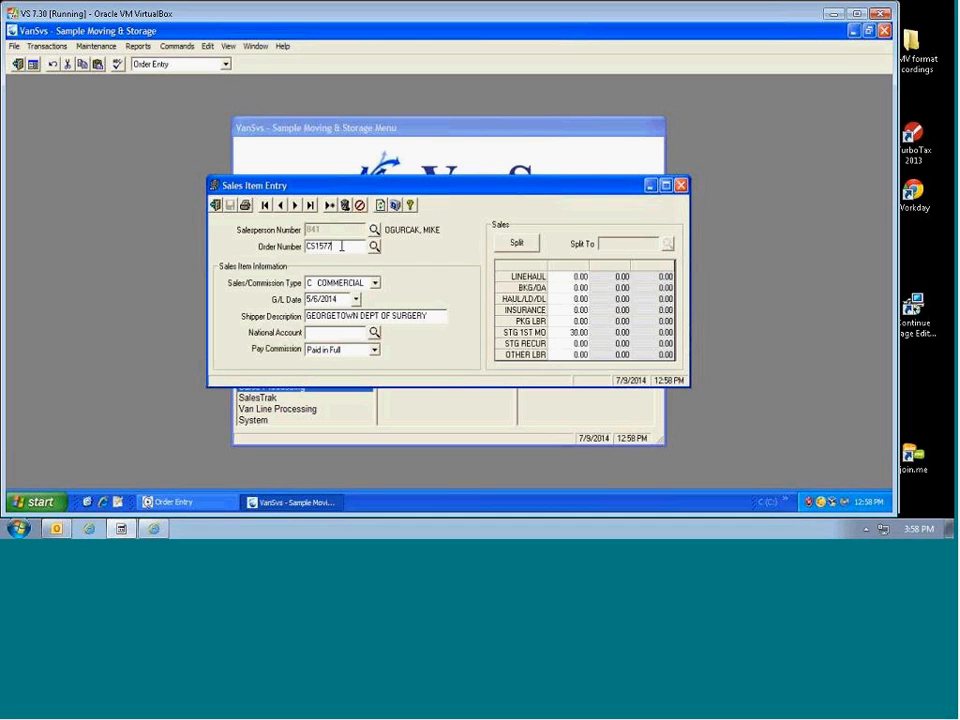
click(341, 299)
Step: Switch Pay Commission to On Hold and then back to Paid in Full
click(374, 351)
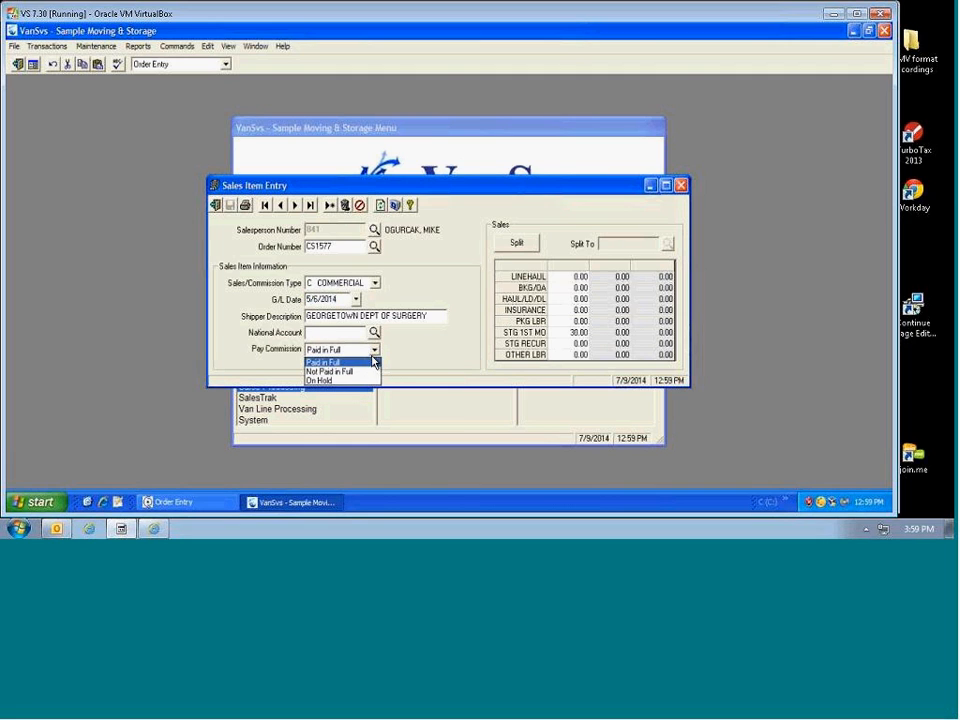
click(340, 386)
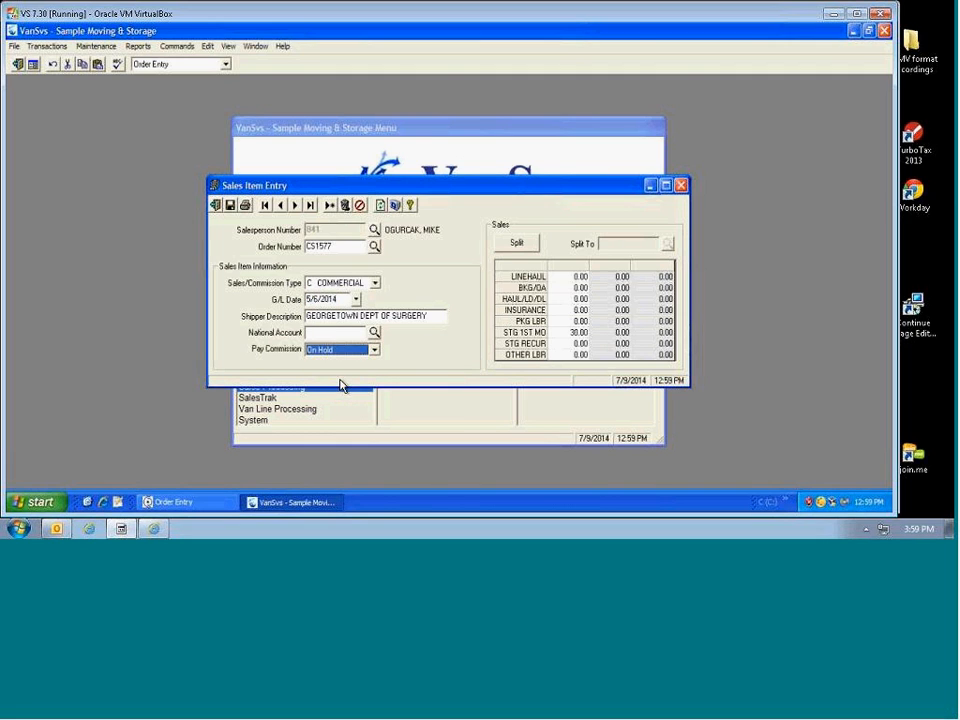
click(373, 350)
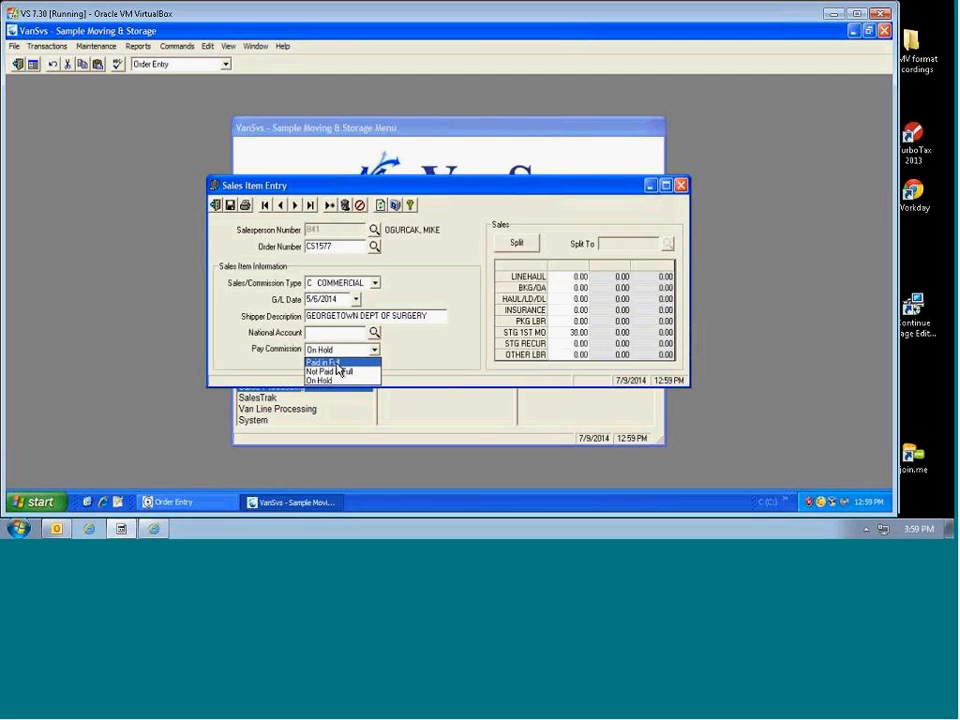
click(337, 363)
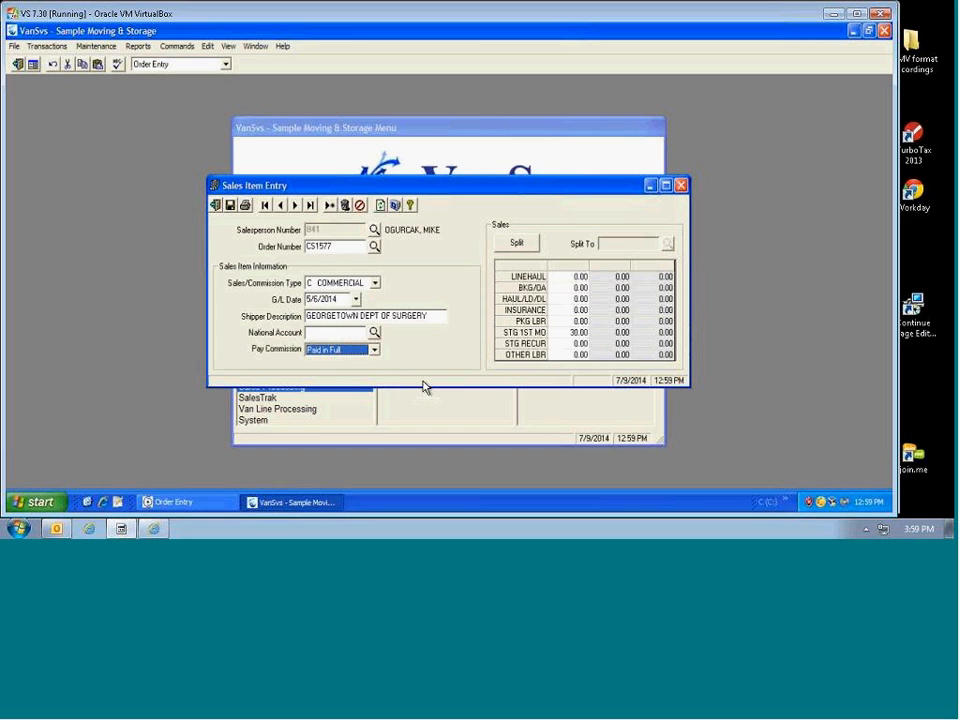
Step: Move the 30.00 sale from STG 1ST MO to HAUL/LD/DL and save the item
click(558, 334)
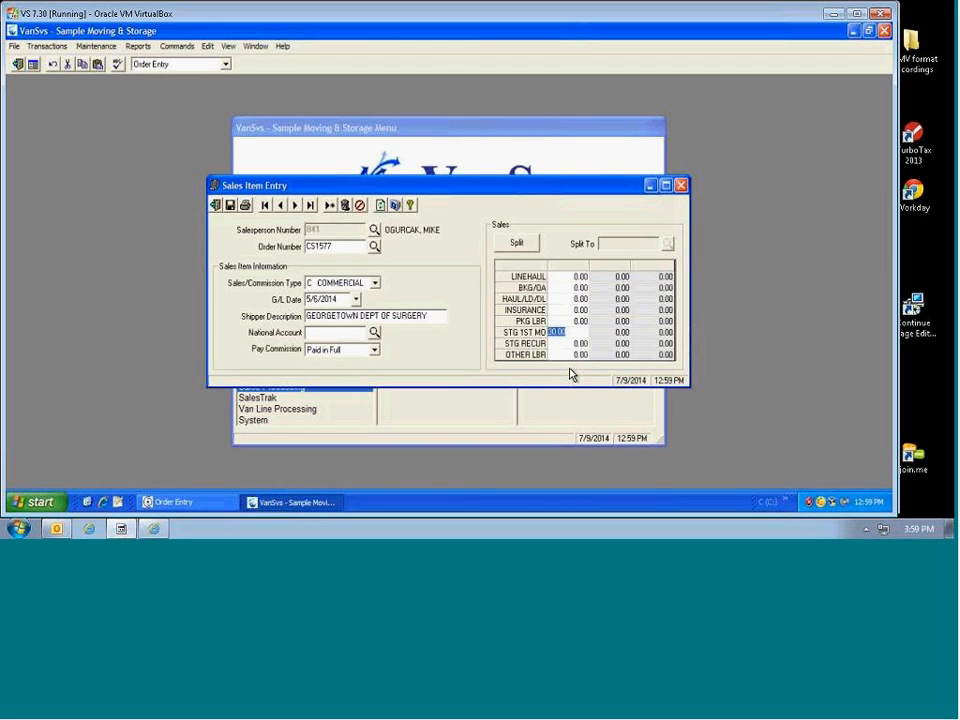
click(521, 336)
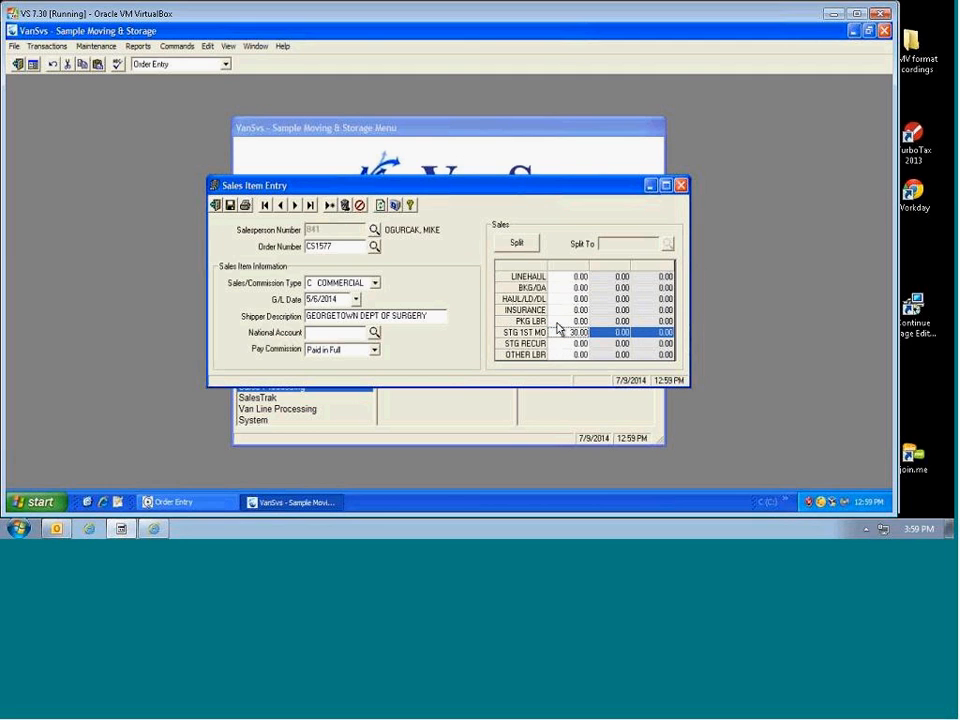
click(574, 300)
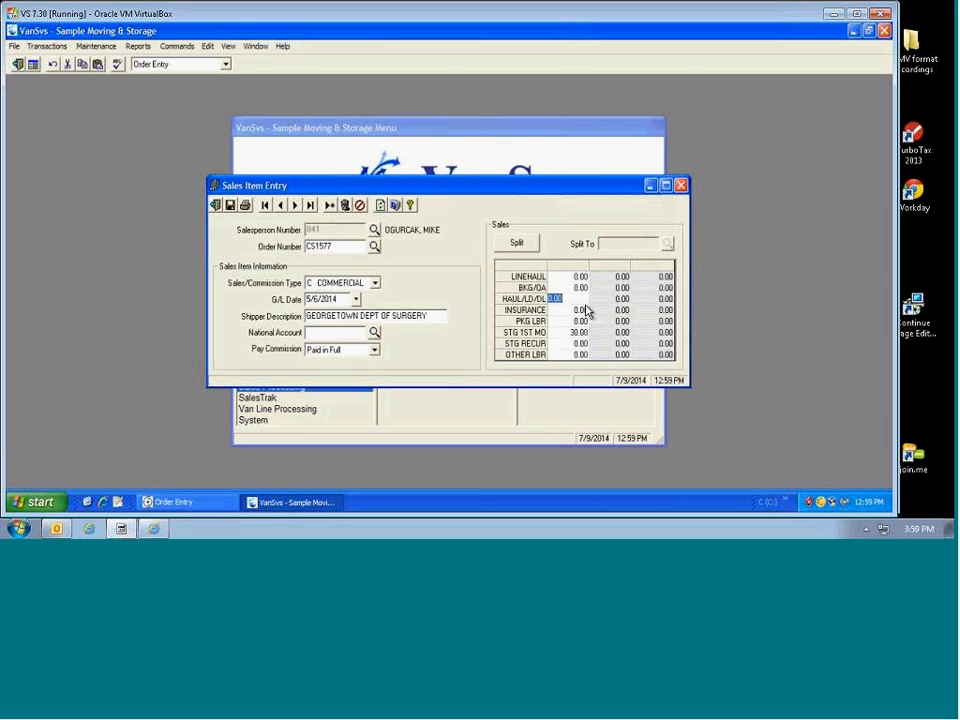
text(30)
key(Tab)
key(Tab)
key(Tab)
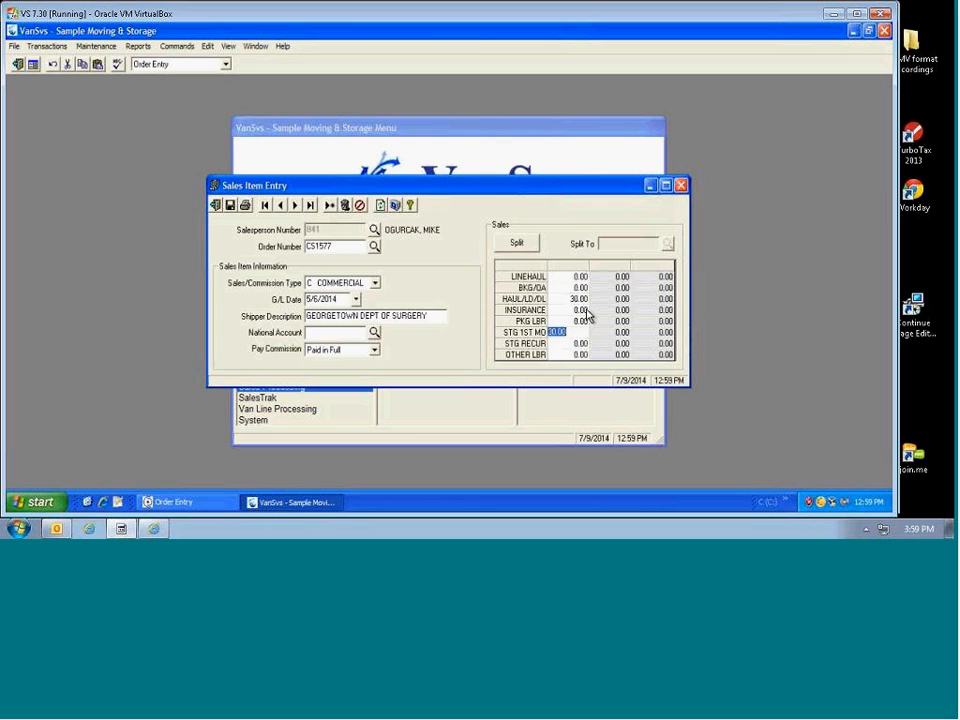
key(Delete)
key(Tab)
click(230, 205)
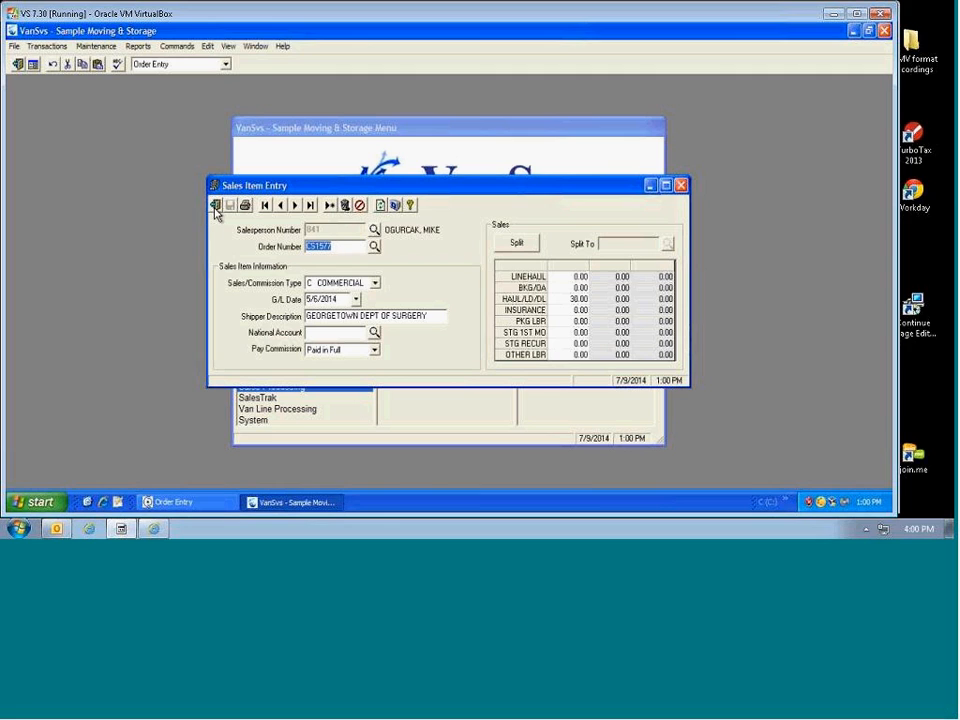
Step: Advance to the next sales item and check its 690.88 BKG/OA and 780.00 HAUL/LD/DL amounts
click(294, 205)
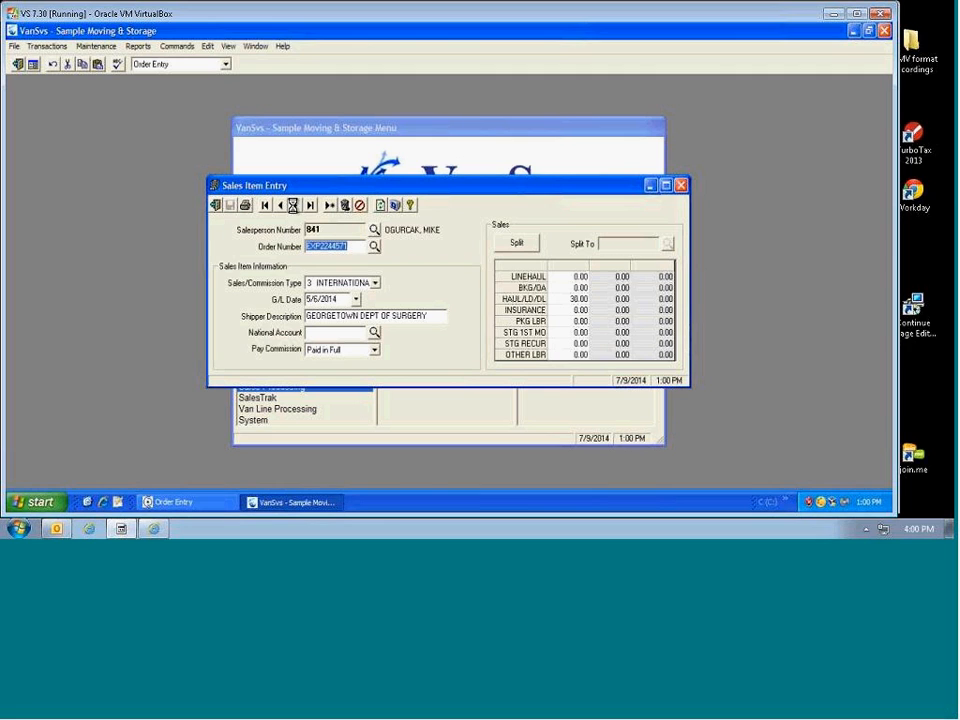
click(578, 289)
click(578, 298)
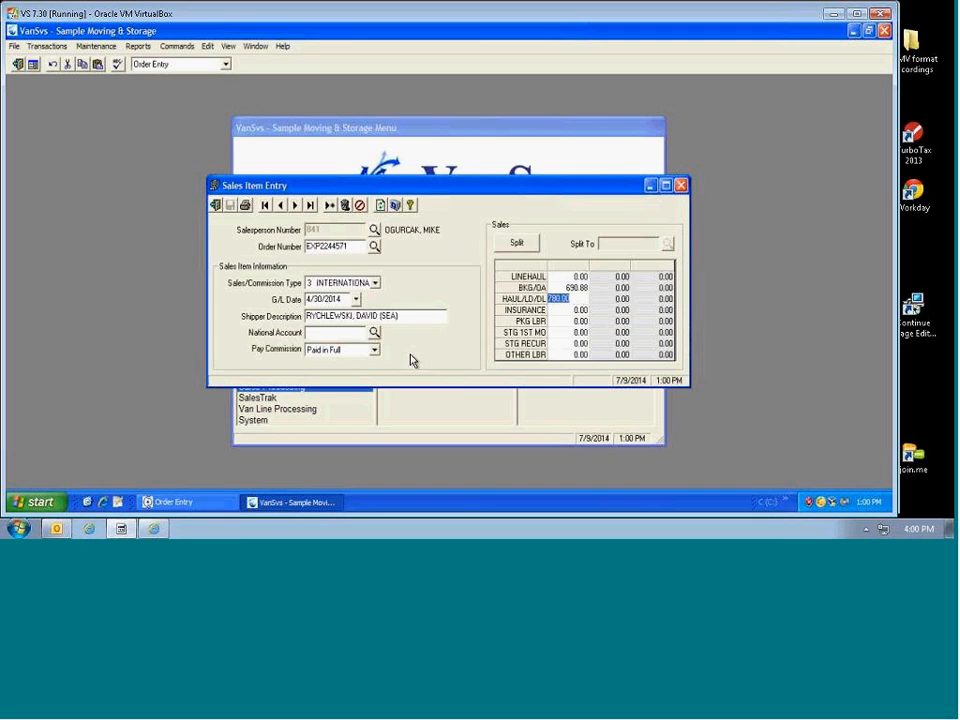
Step: Close sales item entry and recalculate commissions with ending date 5/31/14, confirming 'Update successful'
click(215, 204)
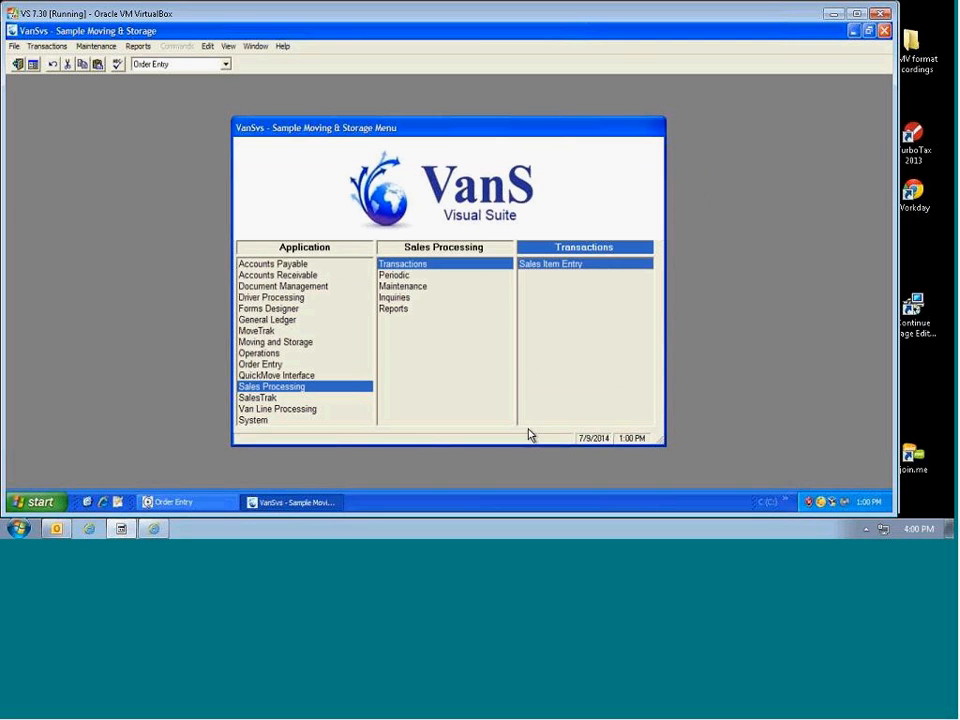
click(395, 277)
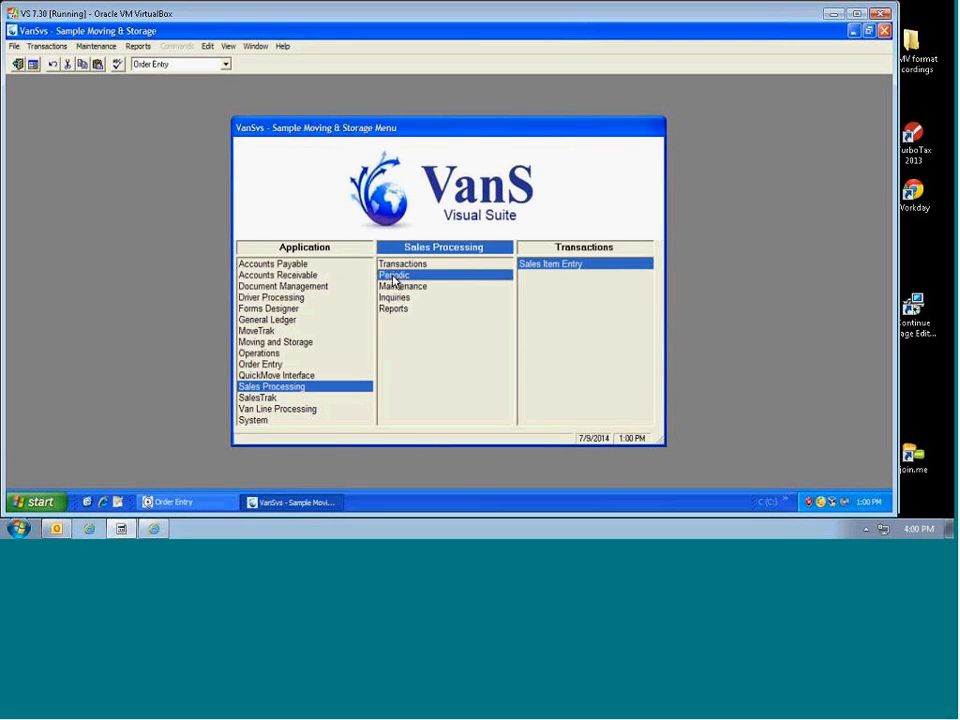
click(557, 266)
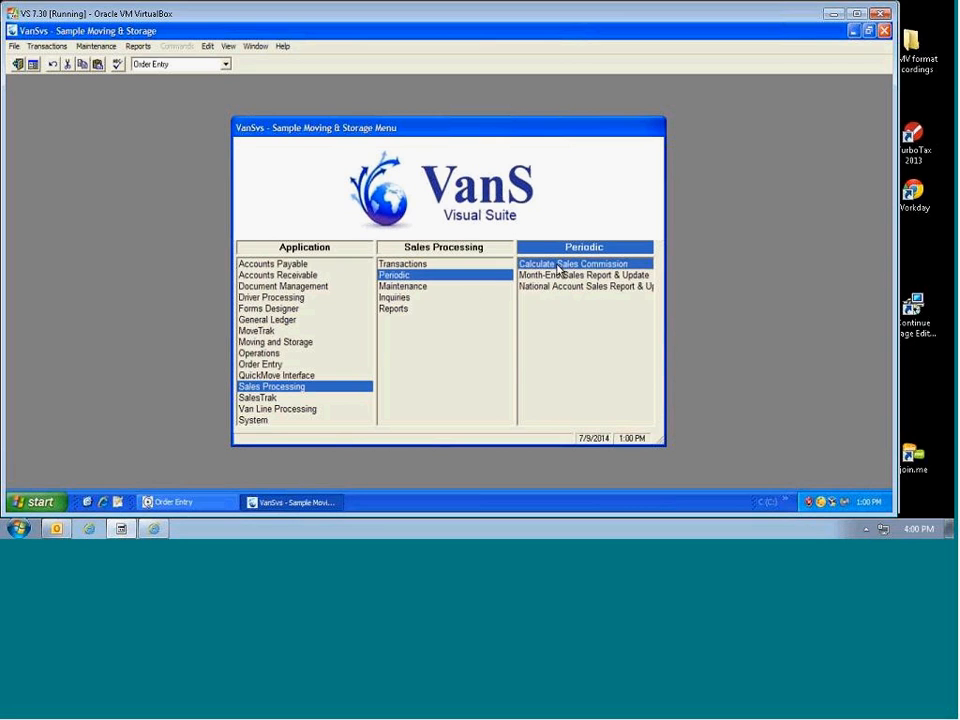
double_click(558, 266)
drag(514, 304, 466, 312)
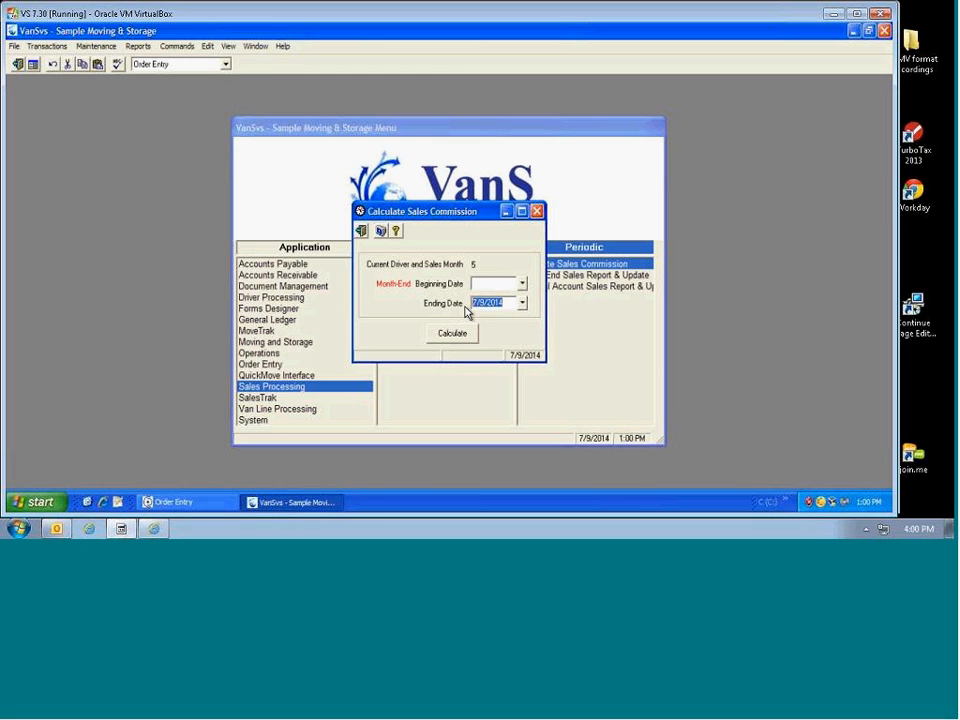
text(5/31/14)
key(Tab)
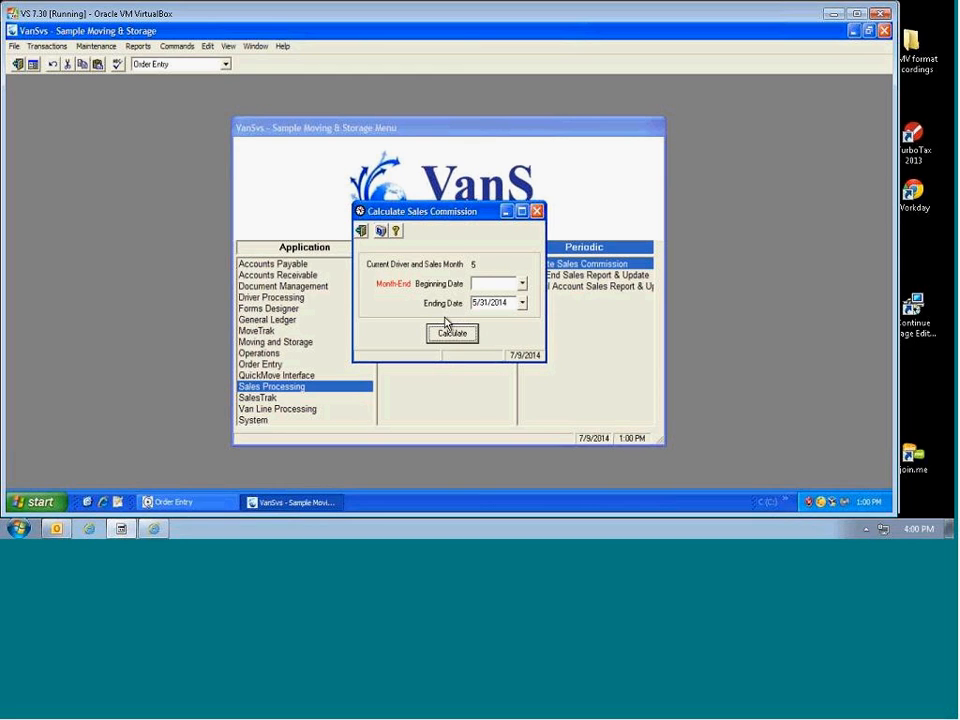
click(452, 333)
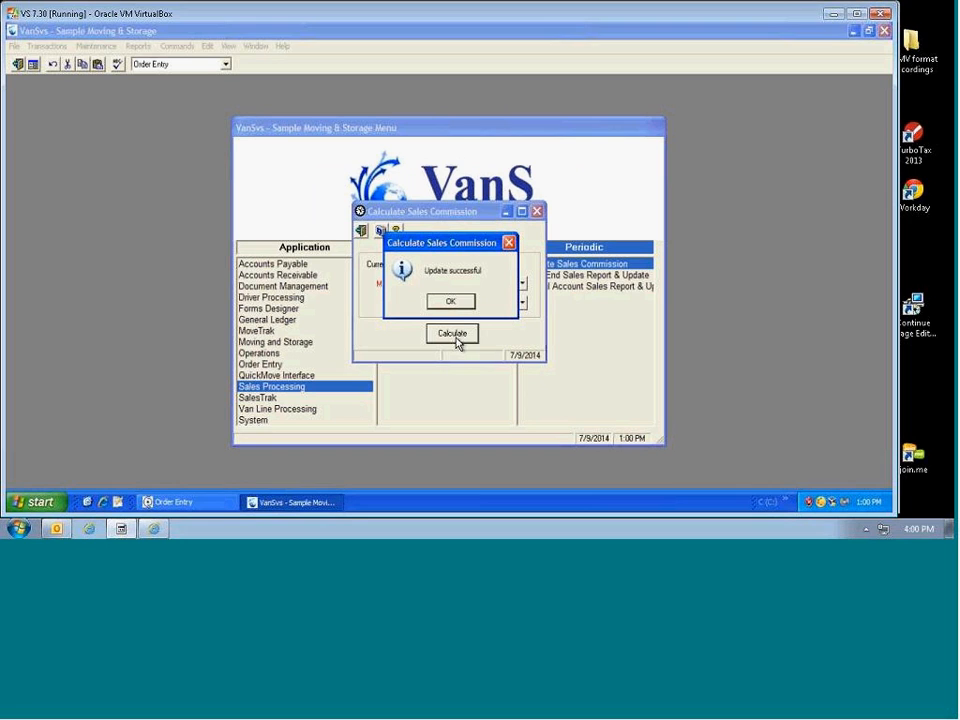
click(455, 302)
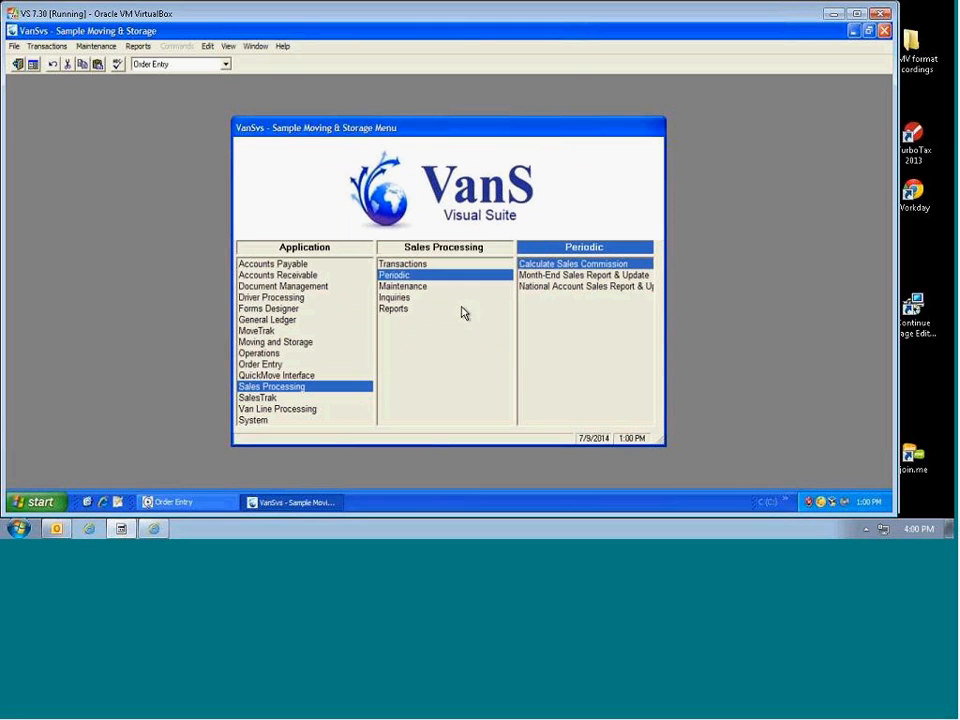
click(401, 309)
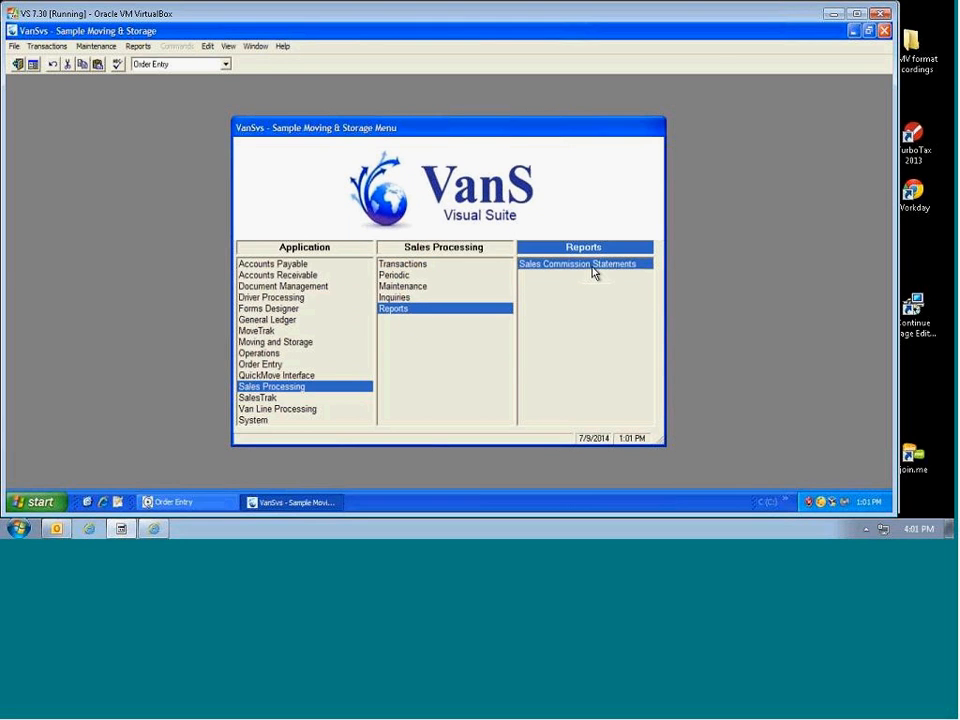
Step: Open the Sales Commission Statements report for 5/31/14 and generate its PDF preview
double_click(592, 266)
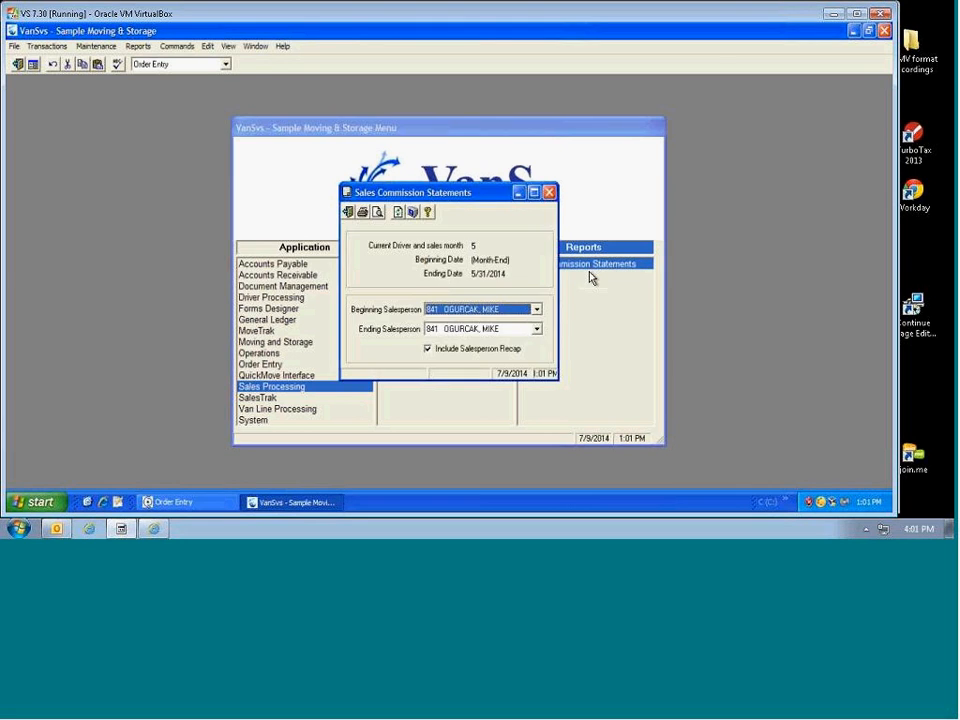
click(376, 213)
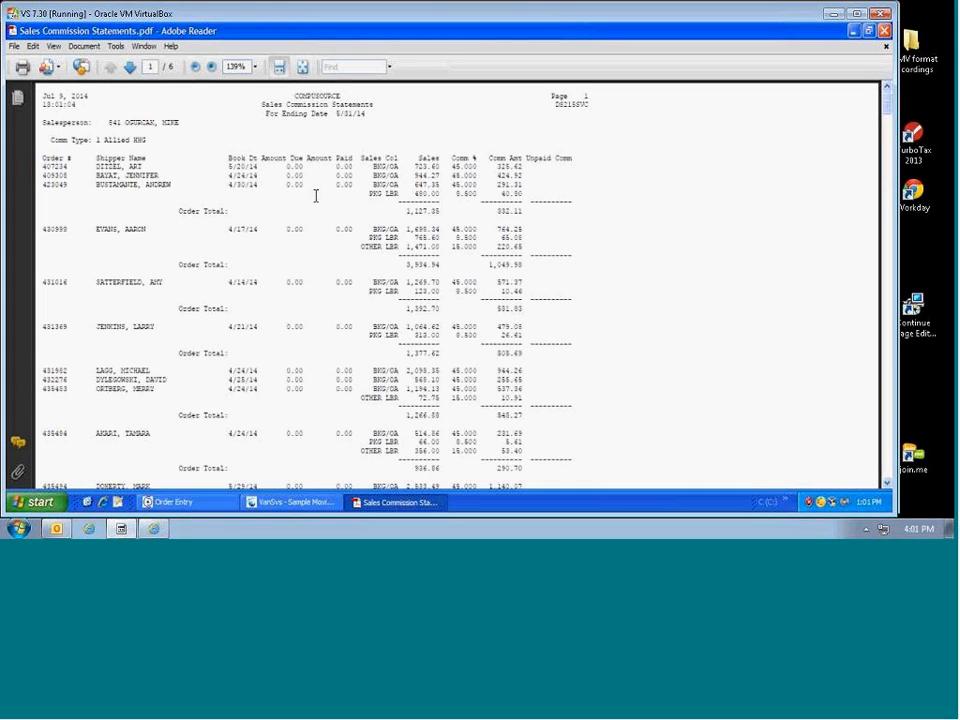
Step: Highlight page 1's order totals and 332.11 commission, then scroll down to page 3
drag(489, 206, 522, 213)
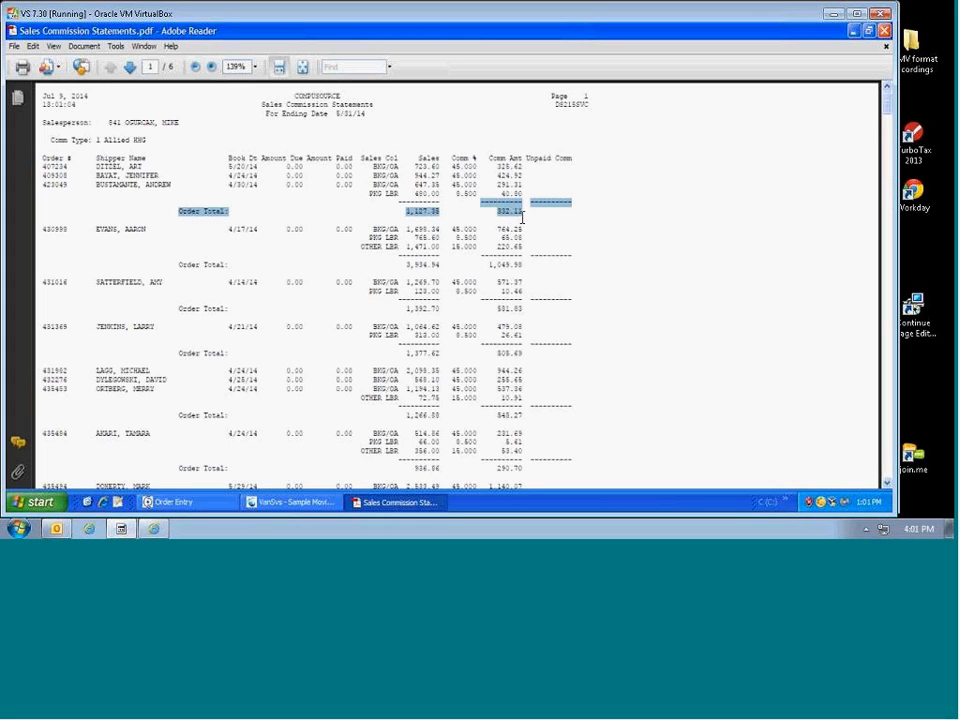
click(521, 216)
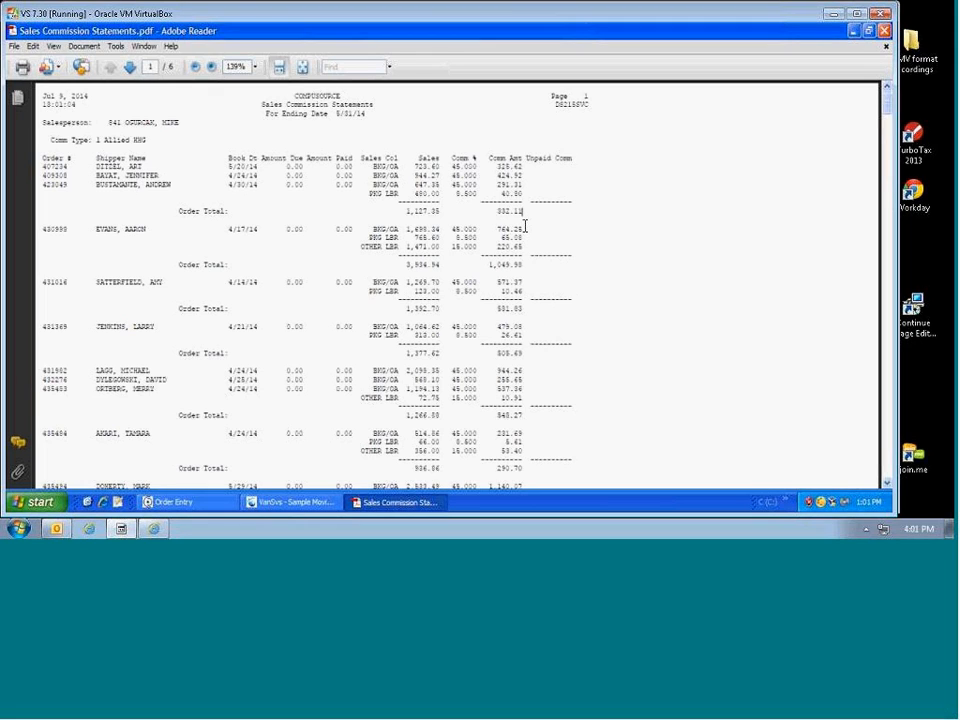
drag(373, 168, 401, 180)
drag(498, 212, 522, 212)
scroll(543, 250, down, 10)
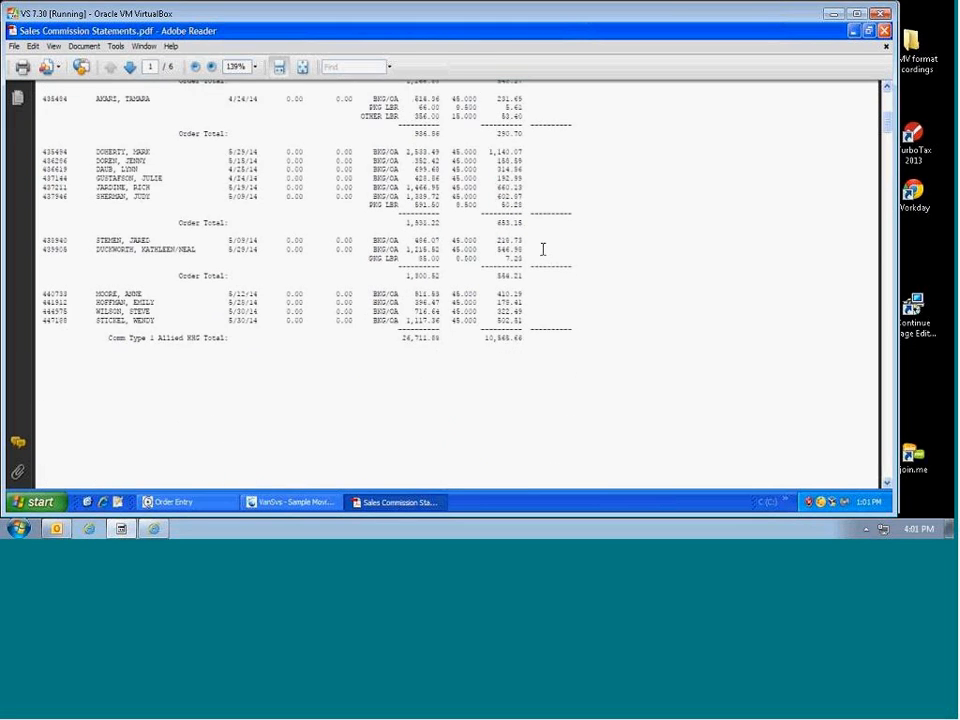
scroll(543, 256, down, 5)
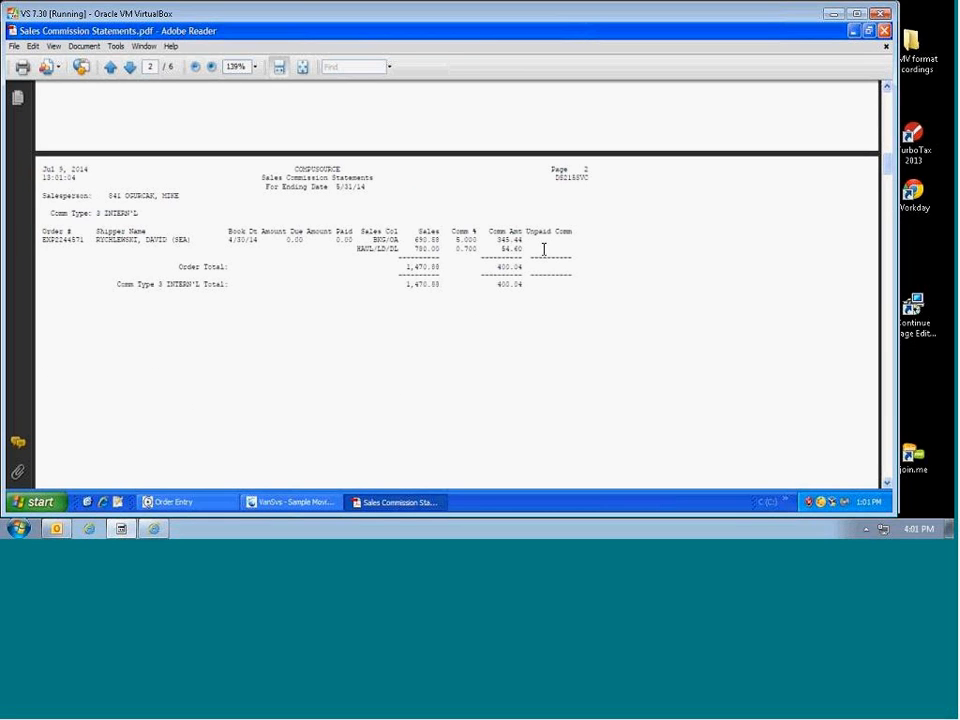
scroll(536, 245, down, 6)
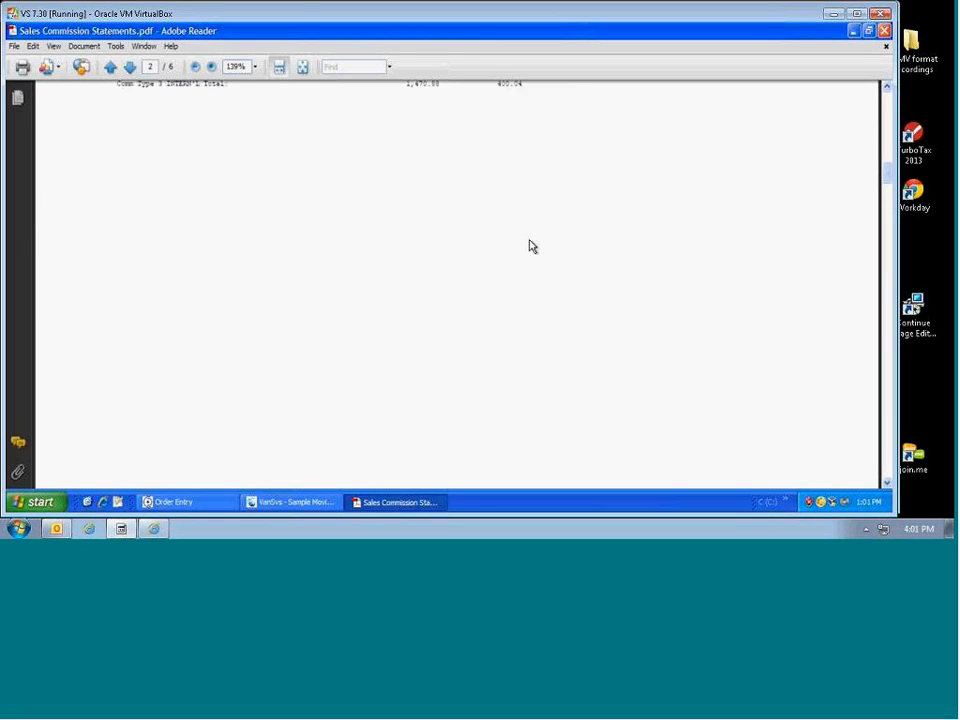
scroll(532, 245, down, 3)
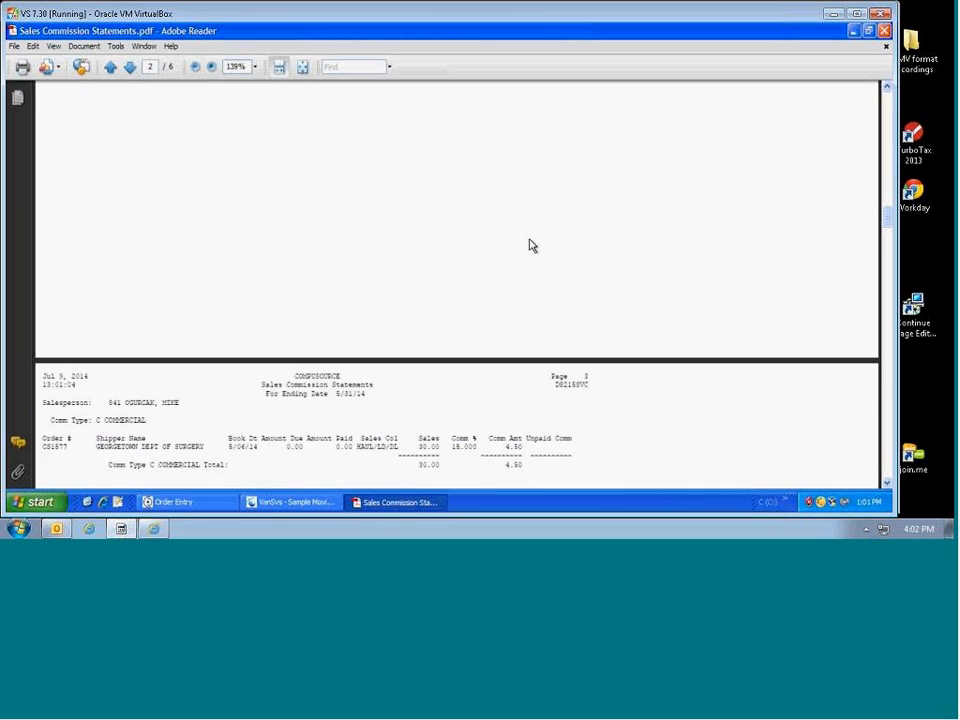
Step: Mark the commercial order's 30.00 HAUL/LD/DL sale, 15.000% rate, Unpaid Comm heading and salesperson
scroll(532, 245, down, 4)
drag(411, 251, 439, 245)
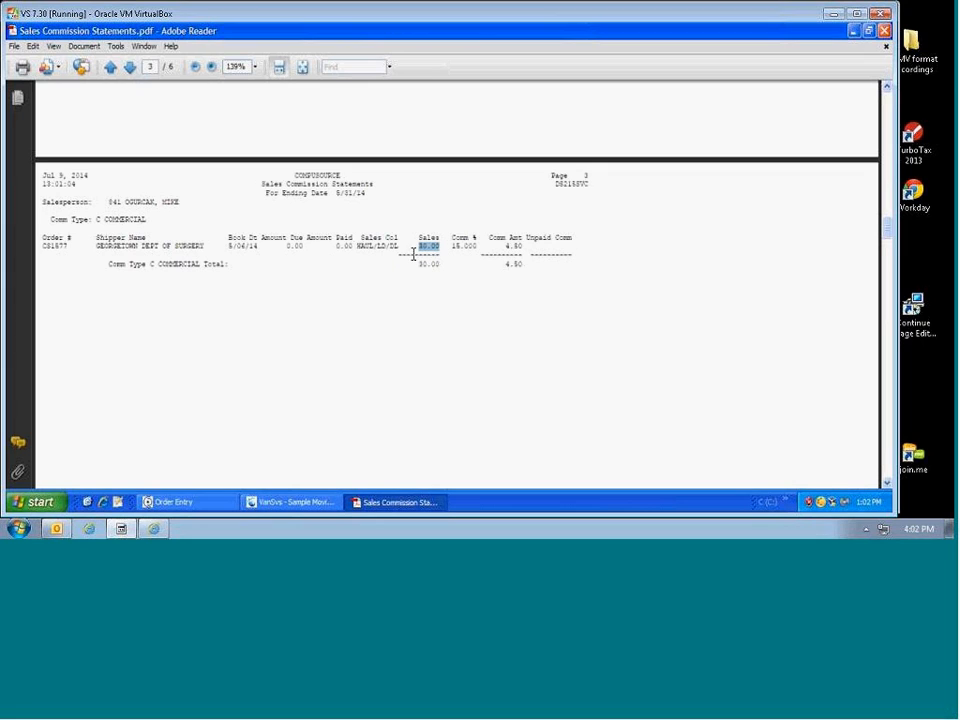
drag(356, 244, 483, 247)
drag(417, 245, 505, 322)
click(501, 260)
click(503, 322)
drag(527, 237, 571, 242)
drag(108, 202, 183, 202)
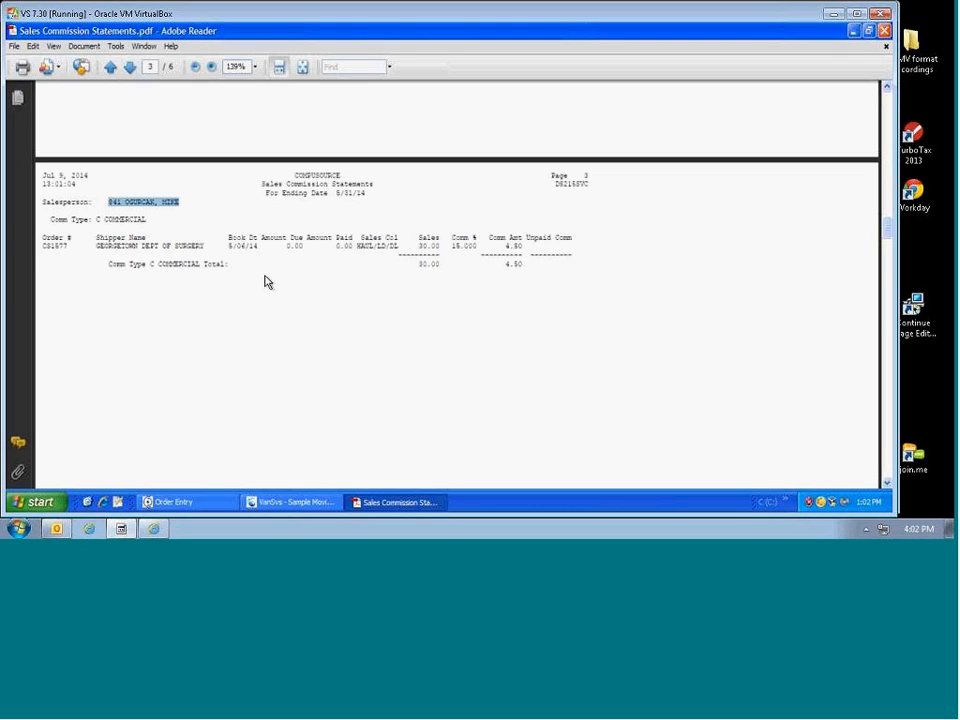
Step: Highlight the Amount Due 0.00, Amount Paid 0.00 and 4.50 commission, then move on to page 5
click(298, 250)
drag(282, 243, 307, 252)
click(287, 252)
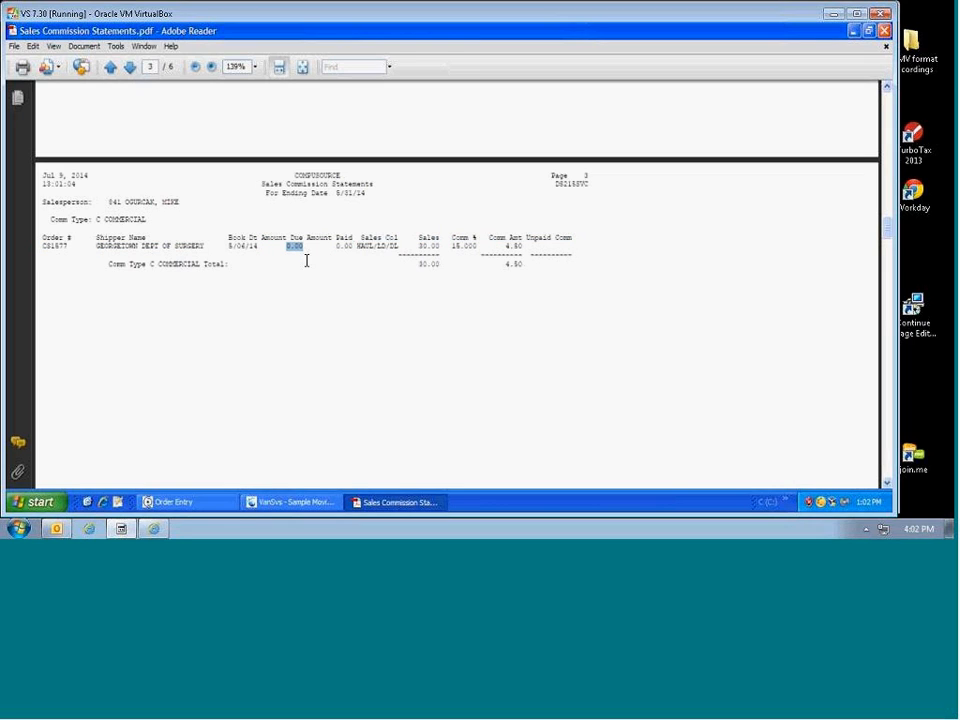
drag(335, 248, 357, 248)
drag(505, 247, 576, 261)
click(550, 256)
drag(274, 238, 294, 252)
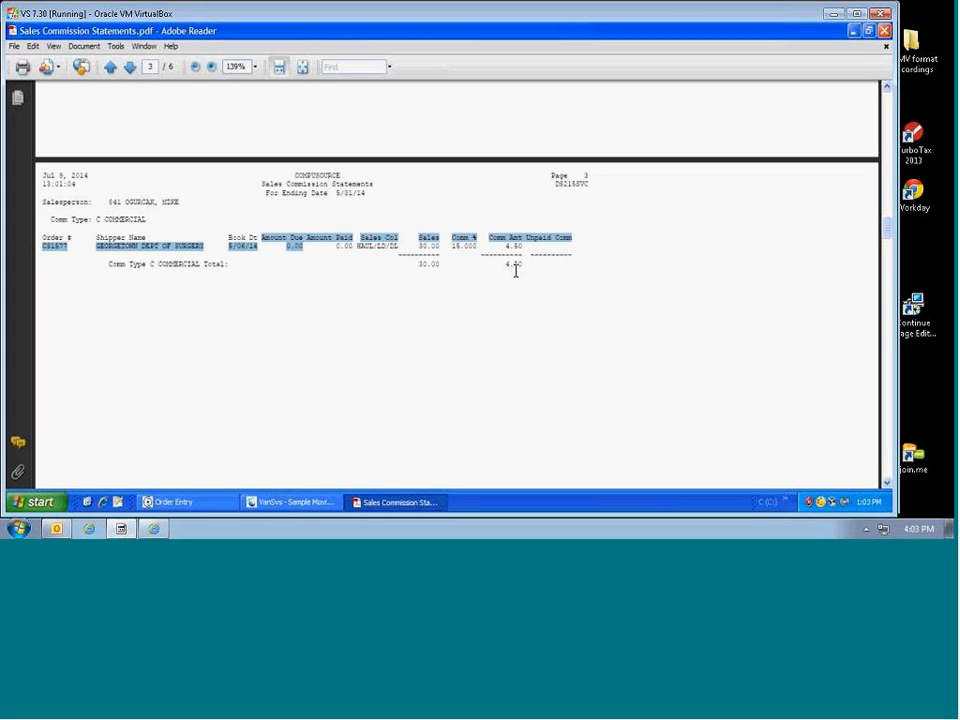
scroll(516, 270, down, 5)
drag(891, 264, 897, 357)
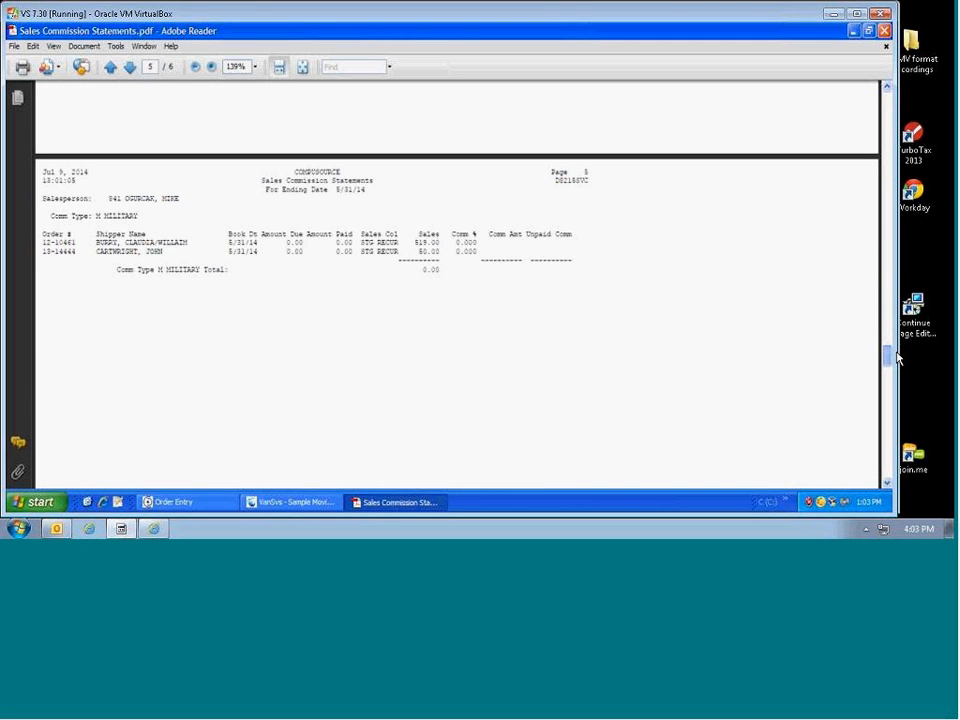
Step: On page 6, highlight the Allied HHG 10565.66 subtotal and the INTERN'L and COMMERCIAL rows
drag(897, 357, 895, 425)
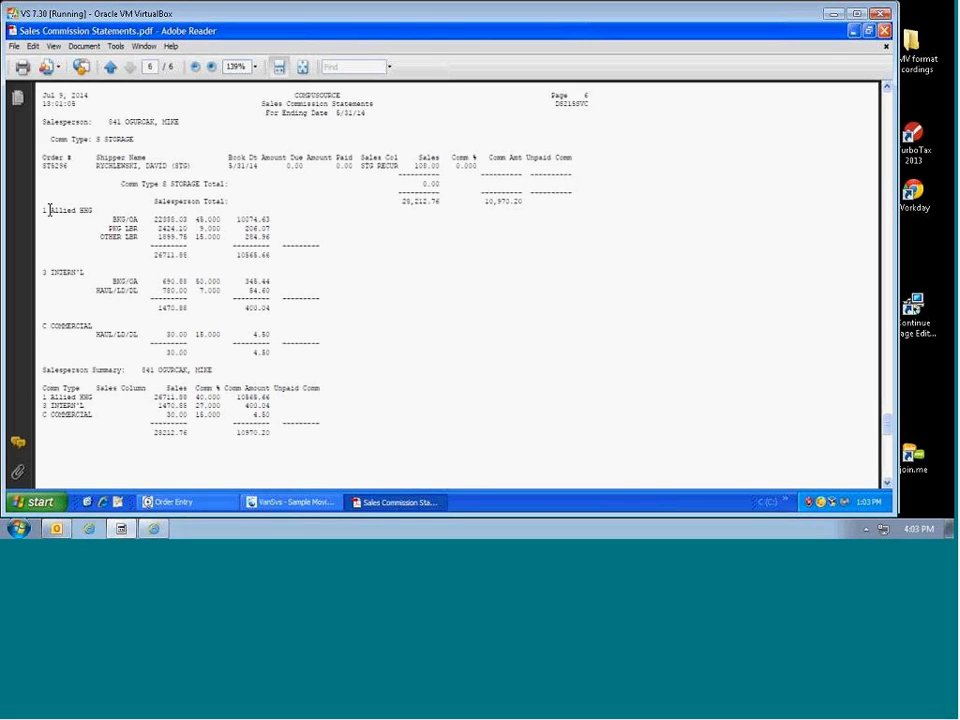
drag(49, 210, 94, 210)
drag(236, 255, 268, 256)
drag(51, 272, 268, 310)
drag(54, 326, 107, 325)
drag(165, 356, 205, 355)
Step: Highlight the 10970.20 total commission and scroll to the end of the report
click(253, 352)
drag(237, 438, 274, 438)
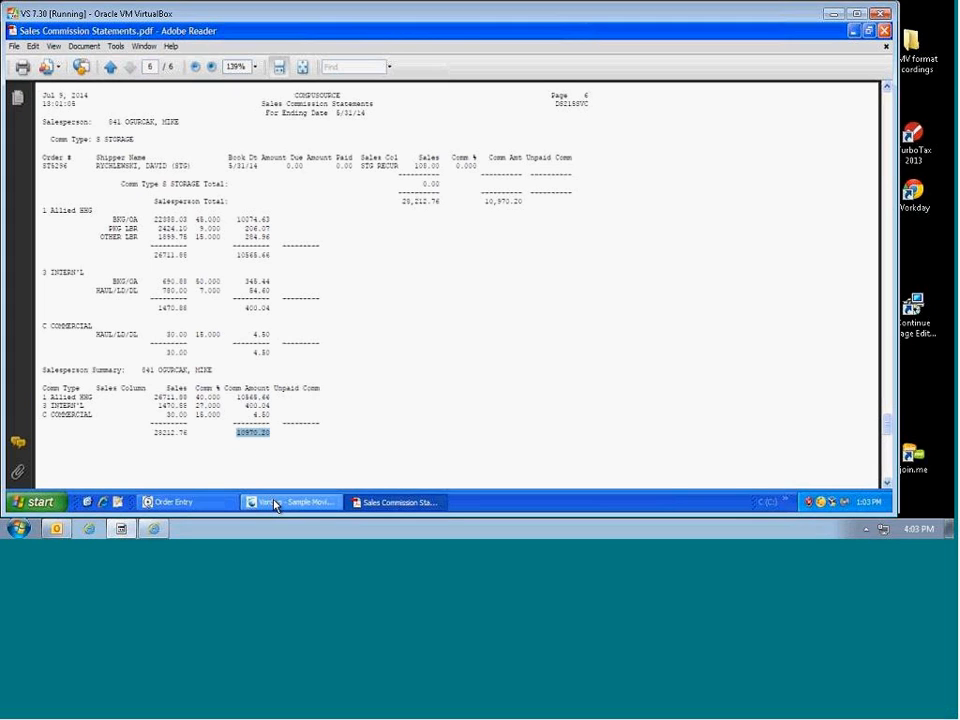
drag(264, 427, 268, 436)
click(264, 437)
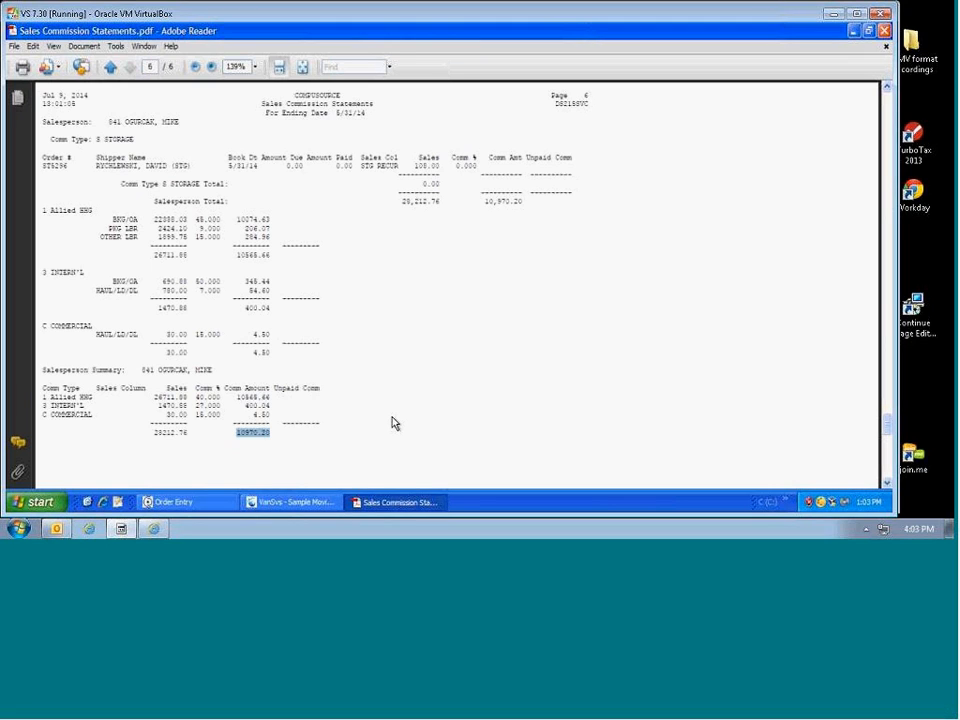
scroll(575, 418, down, 3)
scroll(578, 420, down, 5)
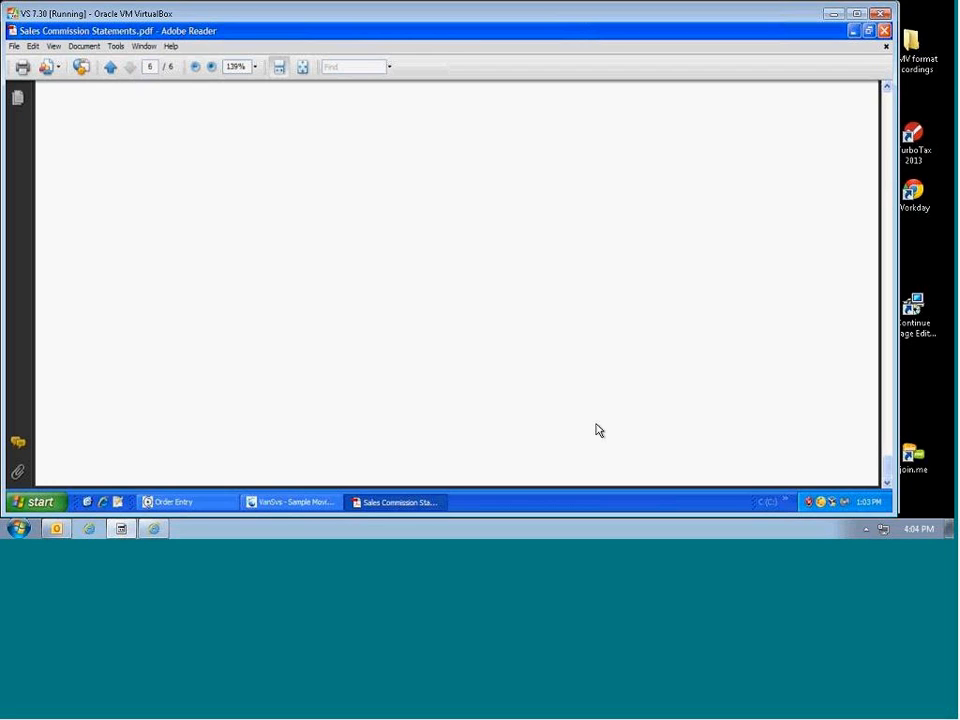
Step: Exit Adobe Reader, returning to the VanS Sales Processing reports menu
click(16, 46)
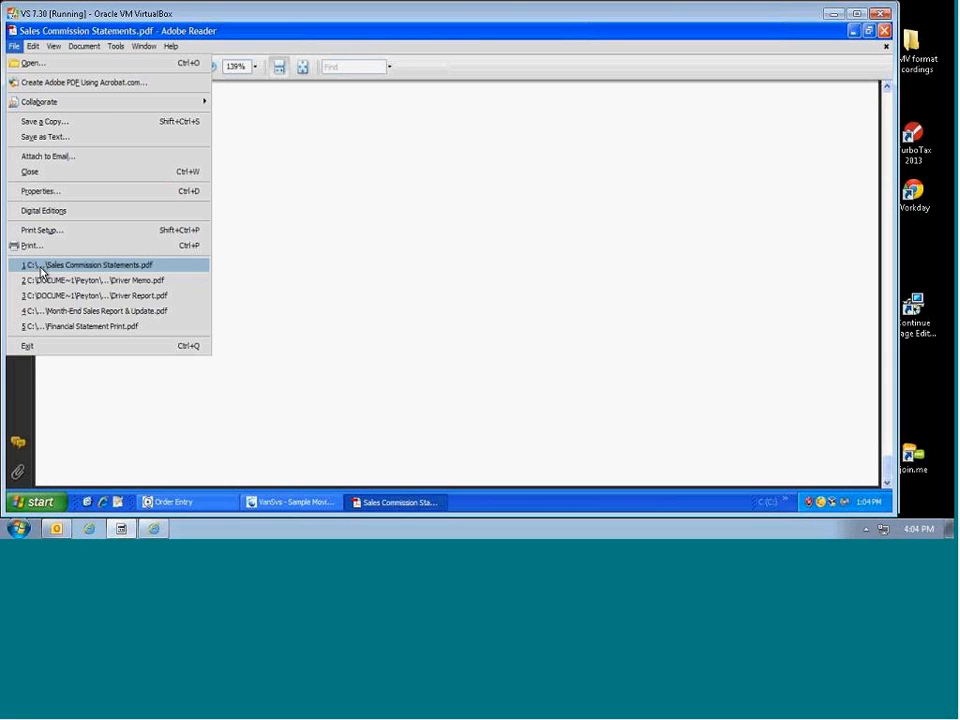
click(31, 345)
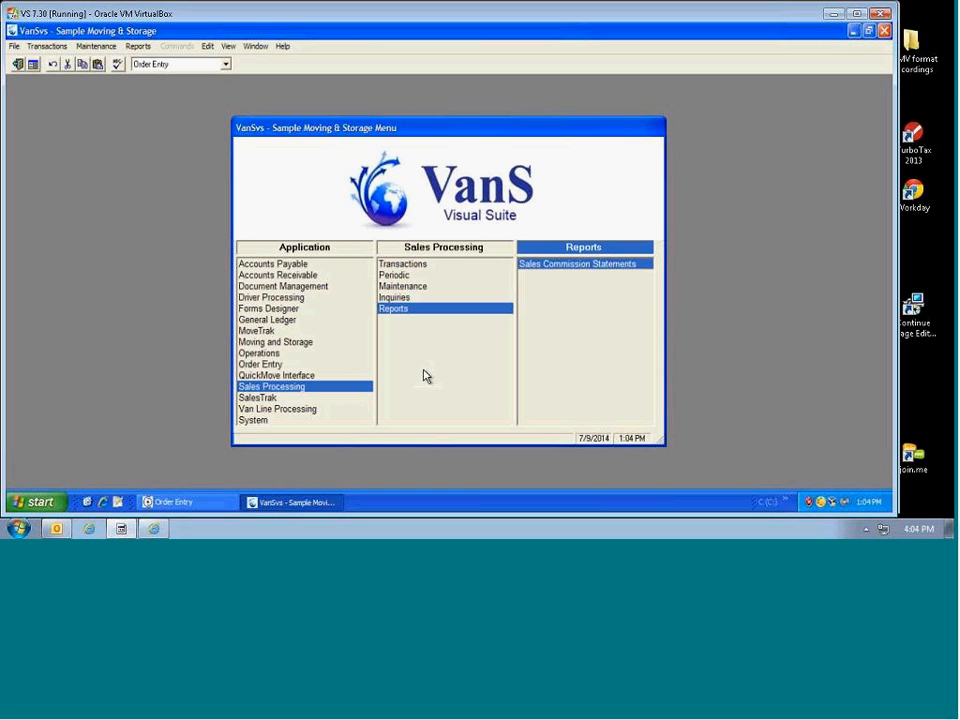
Step: Select Month-End Sales Report & Update under Sales Processing > Periodic and widen the menu window
click(402, 288)
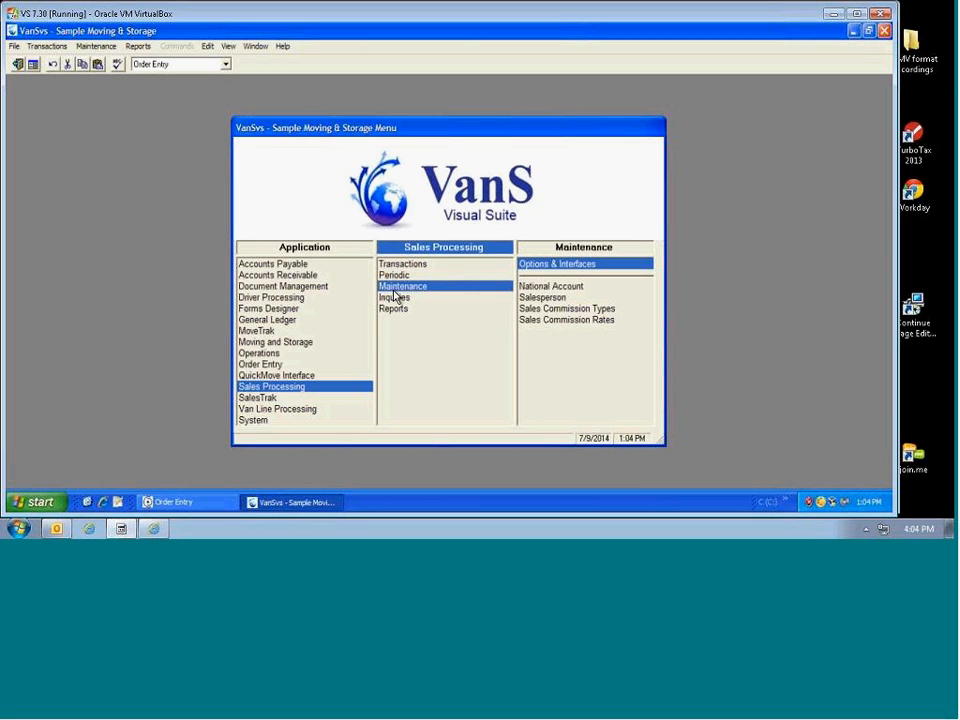
click(397, 279)
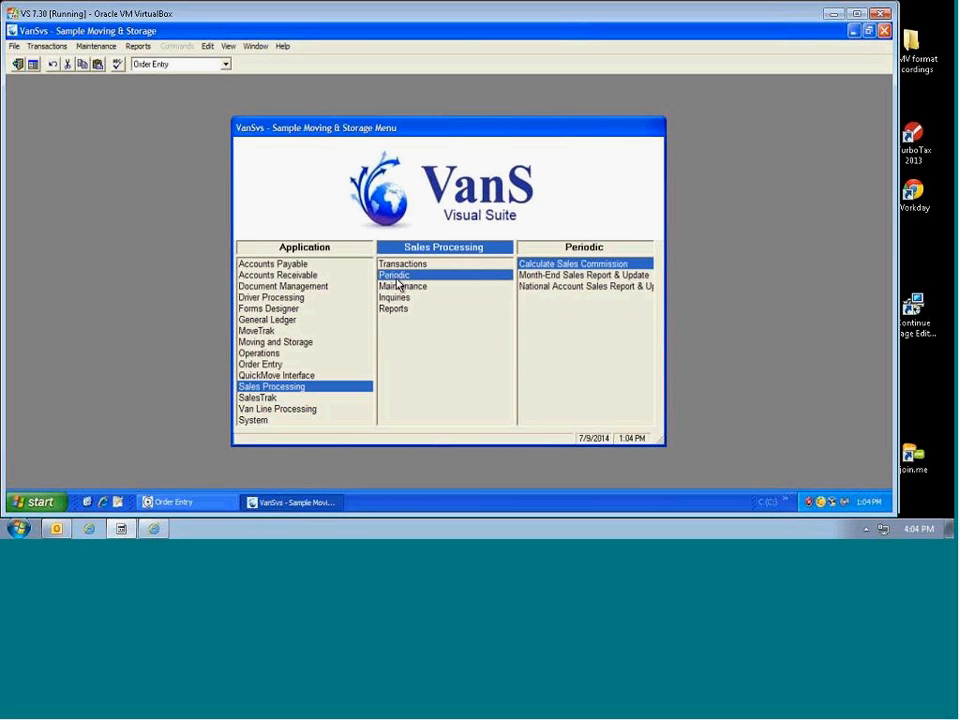
click(552, 281)
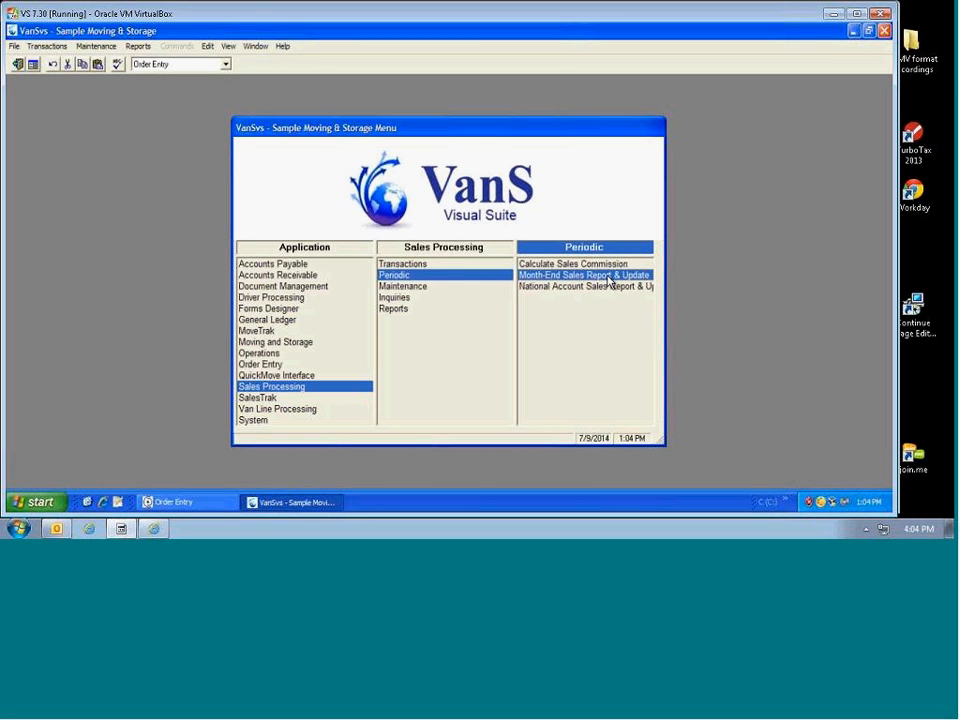
drag(664, 444, 790, 462)
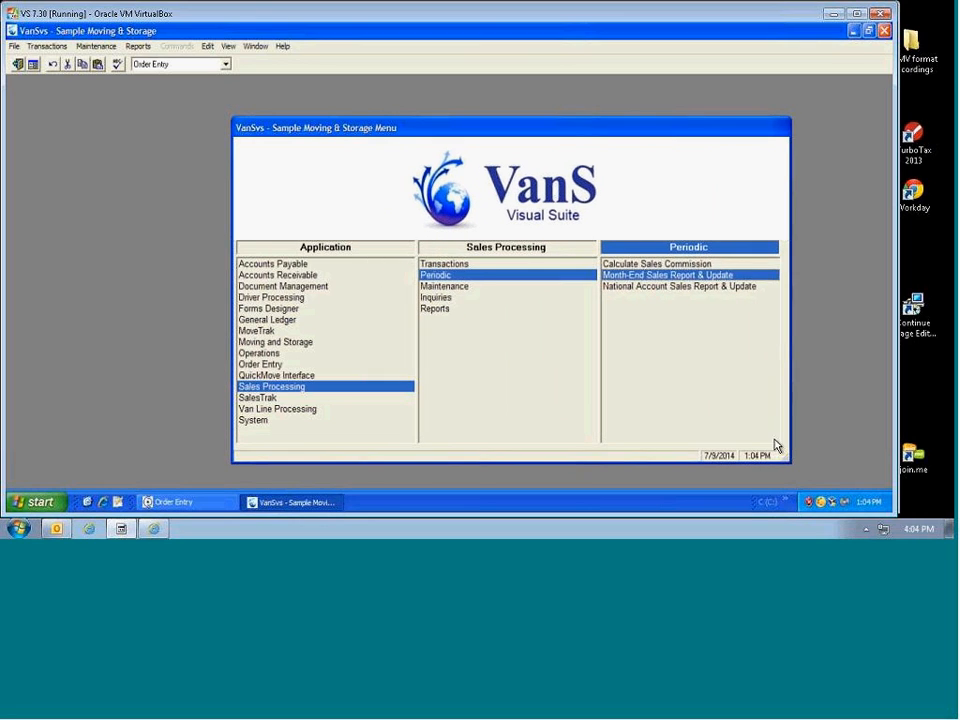
Step: Run Month-End Sales Report & Update for current month 5, ending 5/31/2014
double_click(677, 276)
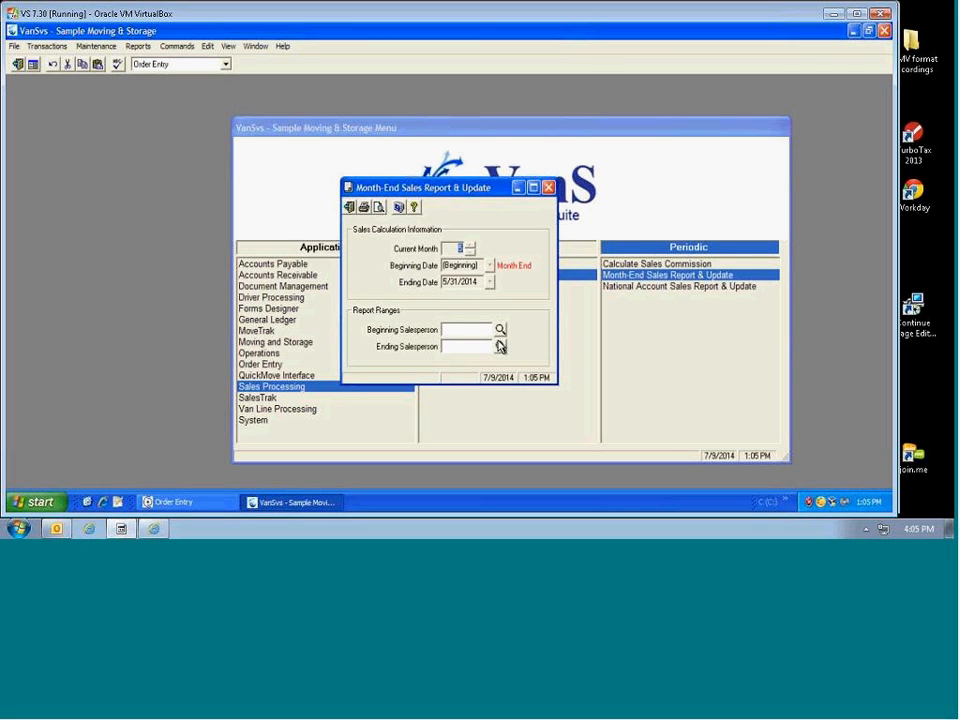
key(Tab)
click(380, 208)
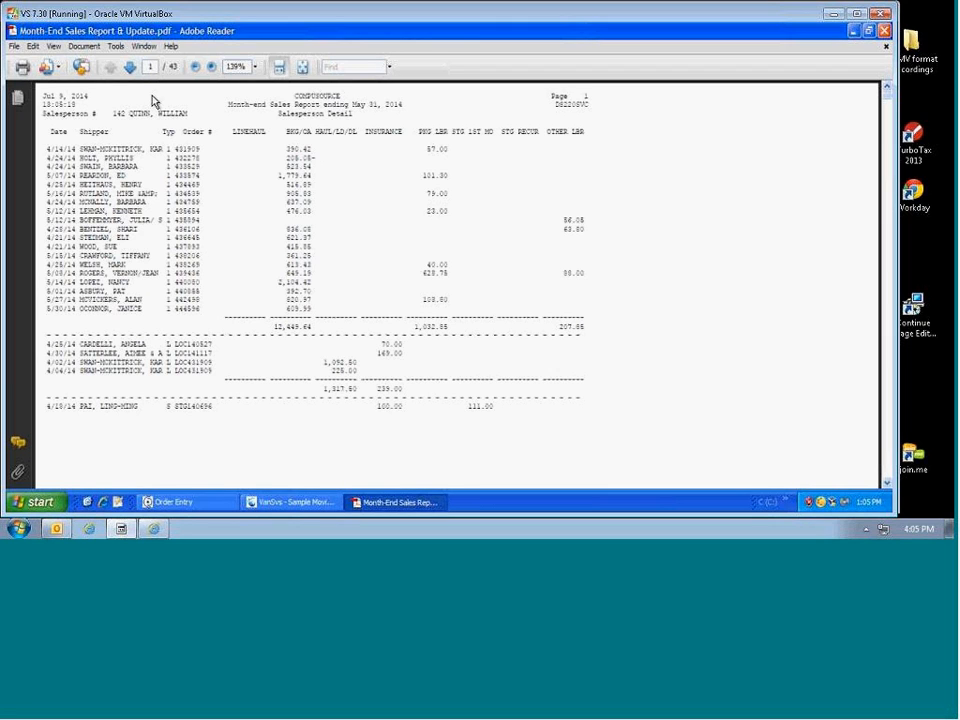
Step: Page forward through the month-end report to the salesperson detail on page 20
click(133, 71)
click(133, 71)
click(133, 71)
click(133, 71)
click(133, 71)
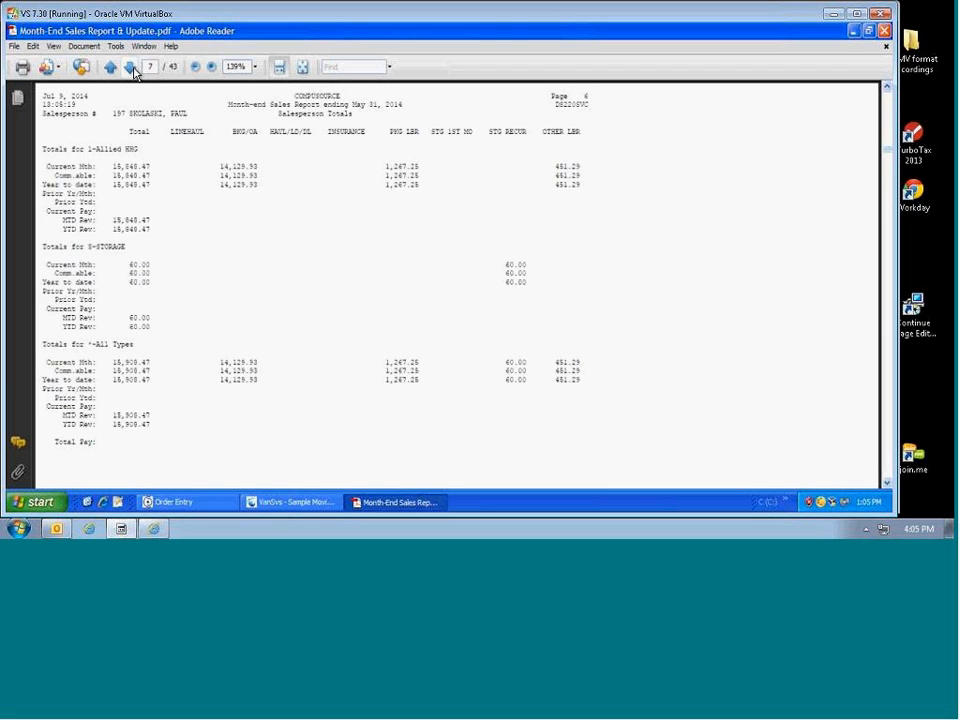
click(133, 71)
click(133, 71)
click(133, 71)
click(133, 71)
click(133, 71)
click(133, 71)
click(133, 71)
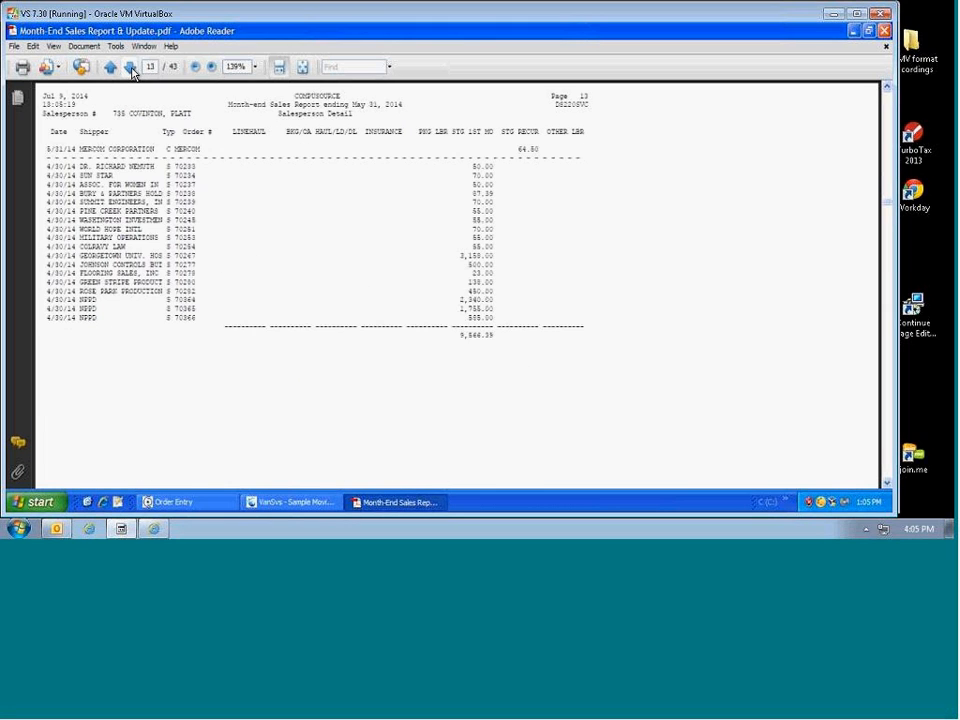
click(133, 71)
click(133, 71)
click(133, 71)
click(133, 71)
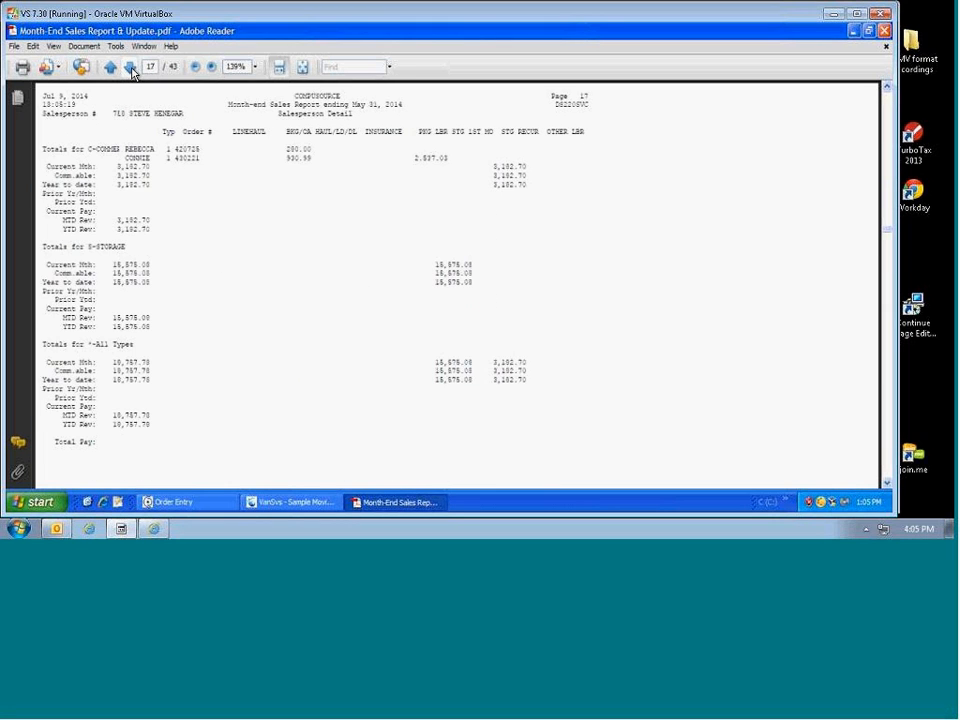
click(133, 71)
click(133, 71)
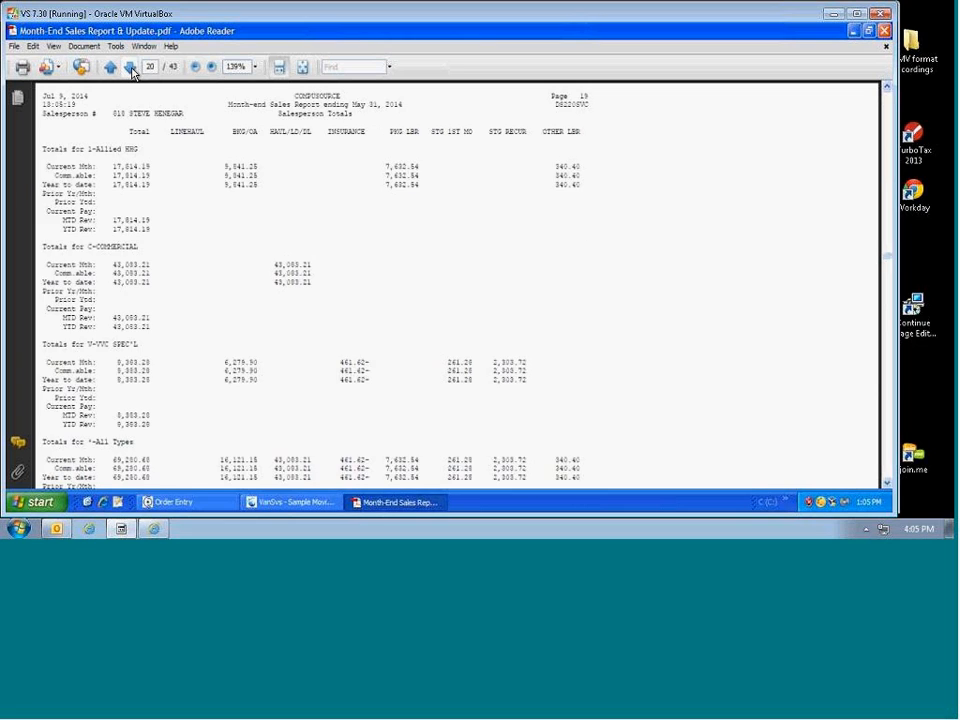
click(133, 71)
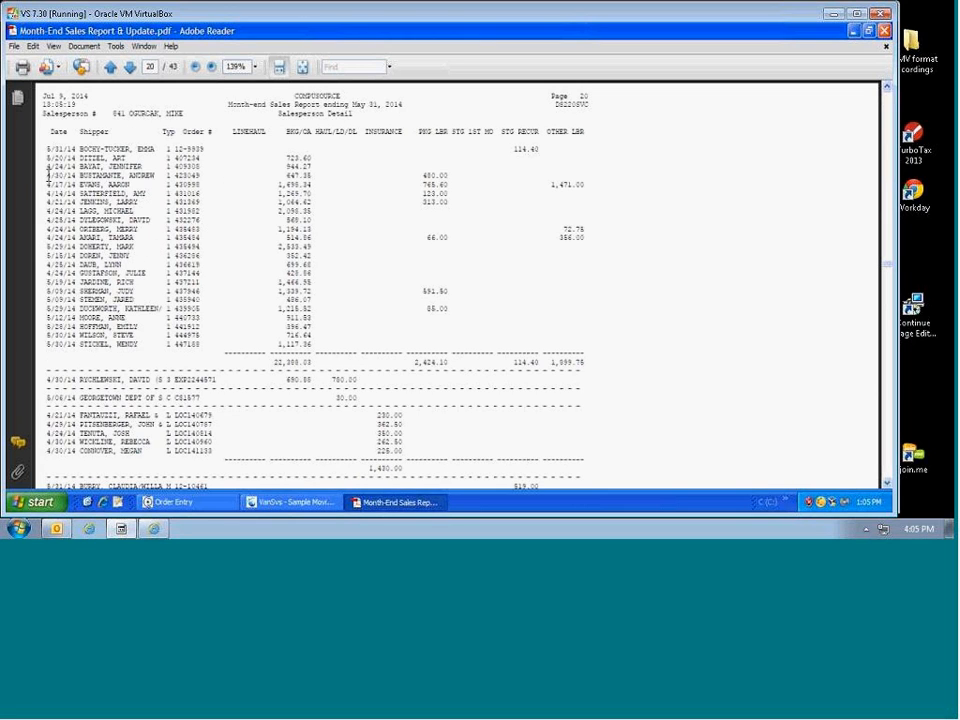
Step: Highlight the Typ codes, the 723.60 linehaul amount and the Georgetown row's 30.00 commercial order
double_click(174, 150)
double_click(169, 158)
drag(285, 158, 312, 191)
click(289, 168)
drag(270, 354, 312, 363)
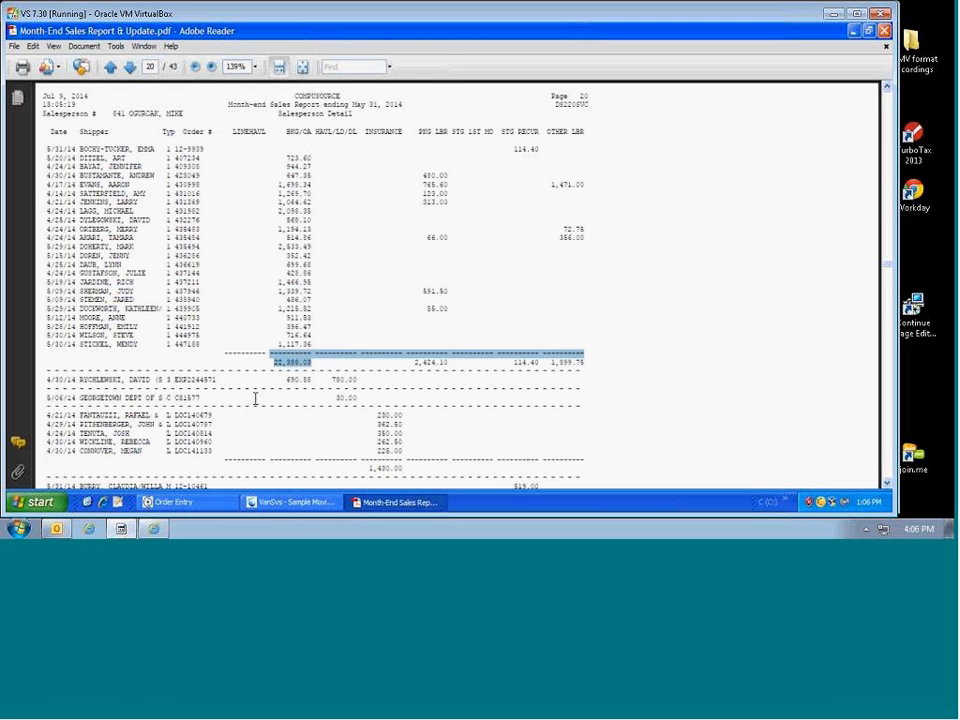
scroll(255, 398, down, 3)
drag(170, 262, 200, 265)
drag(337, 265, 358, 277)
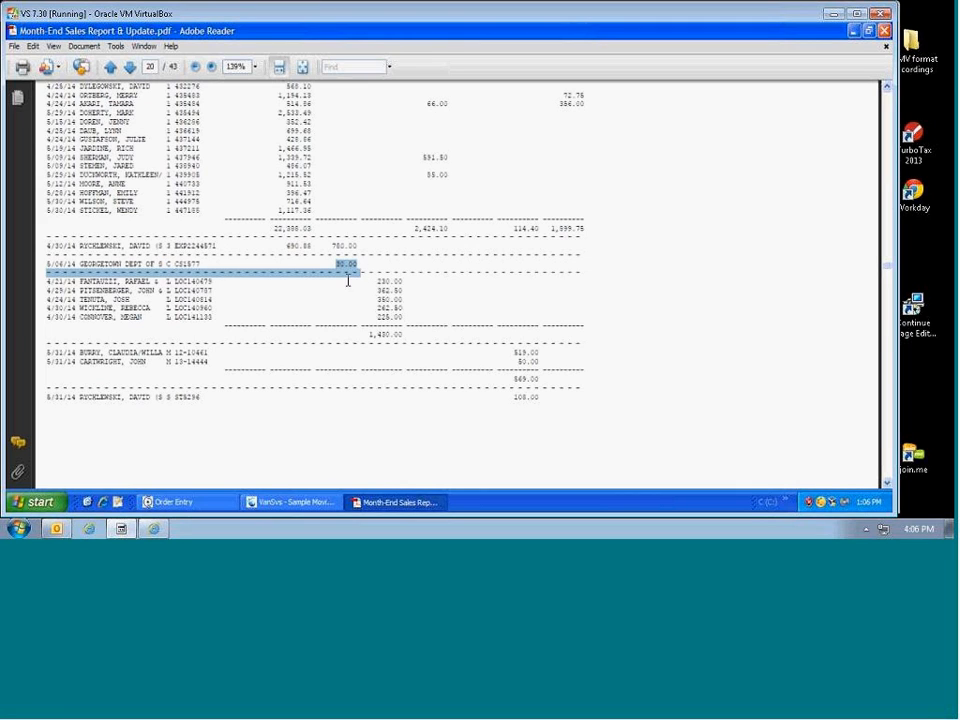
drag(337, 265, 350, 263)
scroll(340, 340, down, 8)
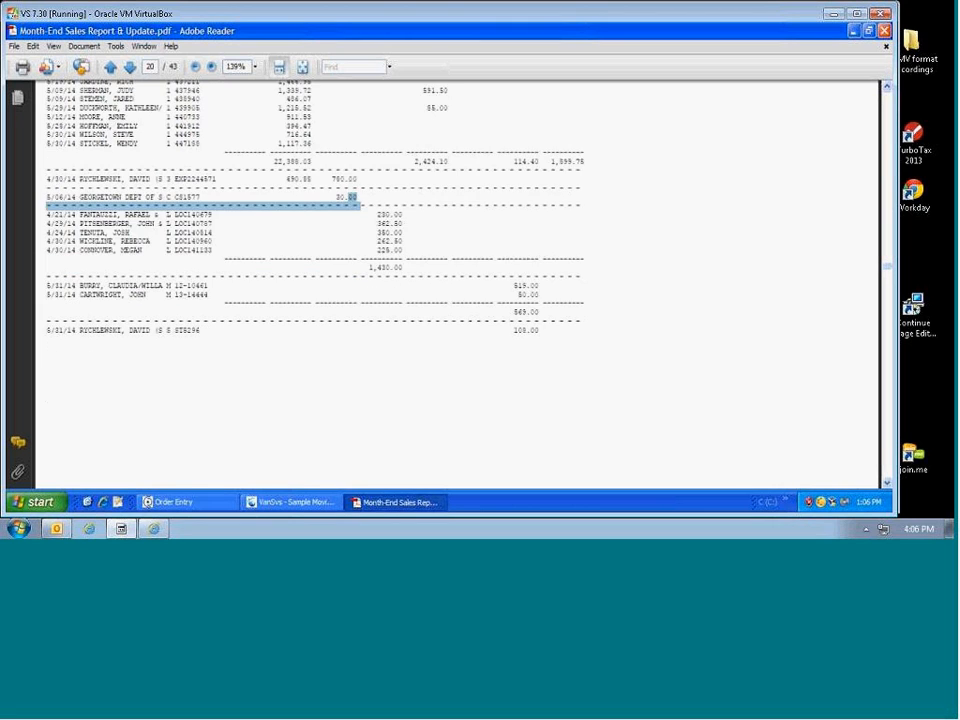
scroll(337, 350, down, 6)
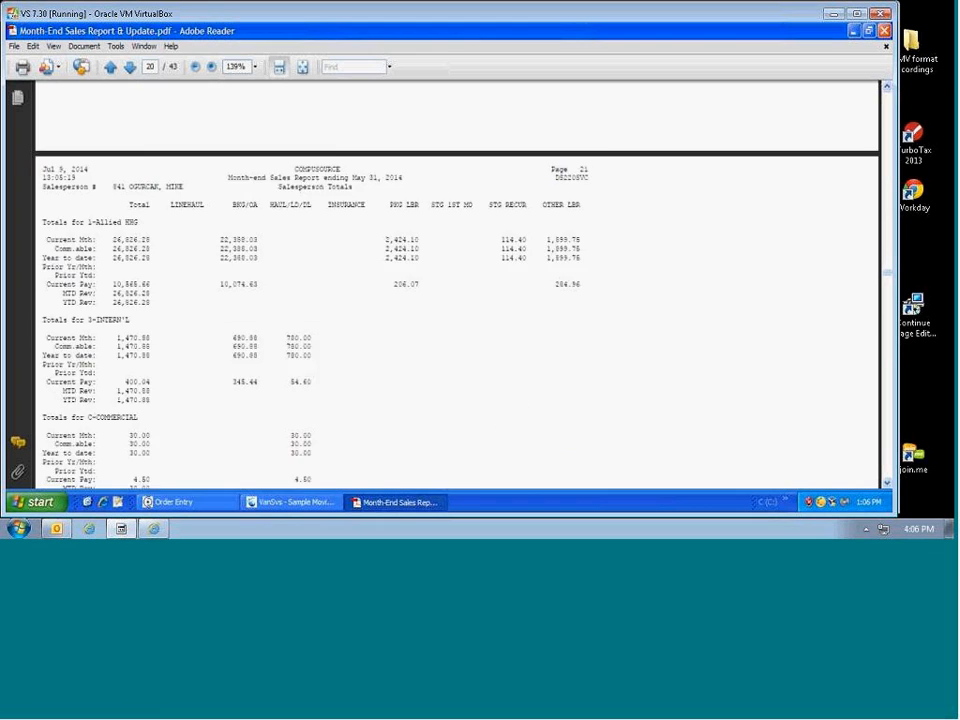
Step: Highlight page 21's type headings and current figures: 22,388.03, 206.07, 284.96 and 1,899.75
scroll(340, 348, down, 2)
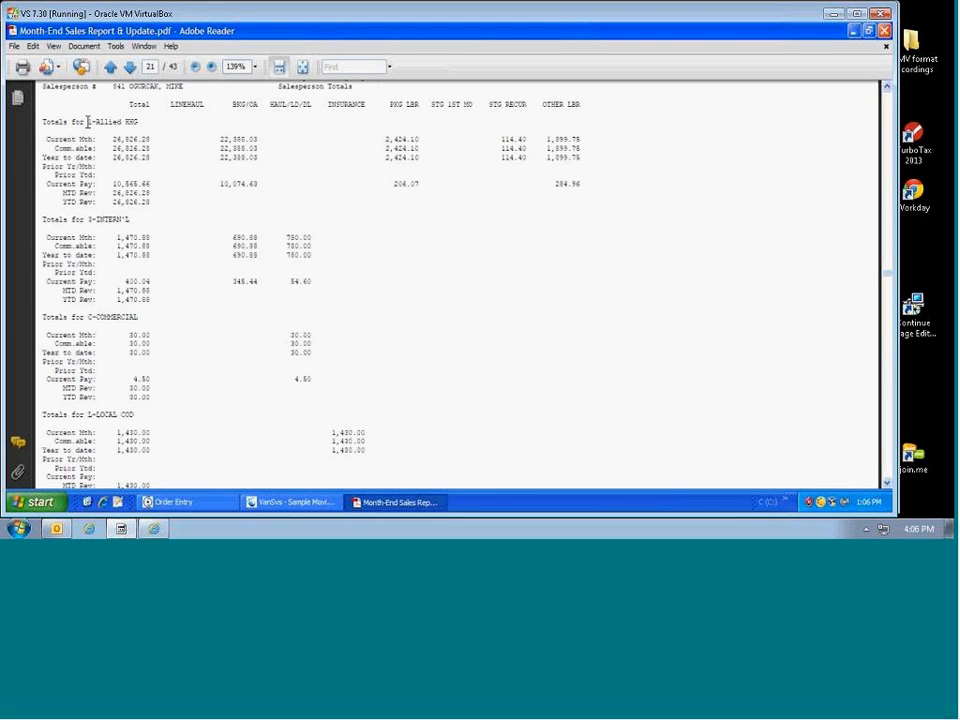
drag(87, 121, 139, 122)
drag(87, 219, 236, 214)
drag(220, 139, 260, 141)
drag(46, 184, 97, 185)
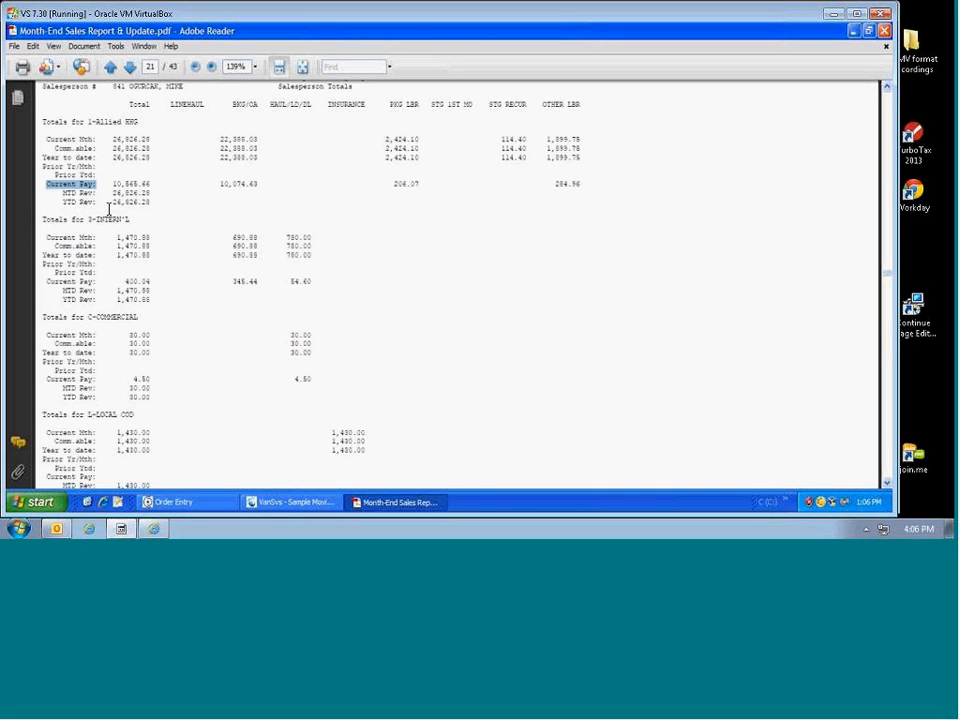
click(221, 185)
drag(221, 185, 256, 184)
click(396, 186)
drag(394, 185, 420, 185)
drag(553, 185, 581, 185)
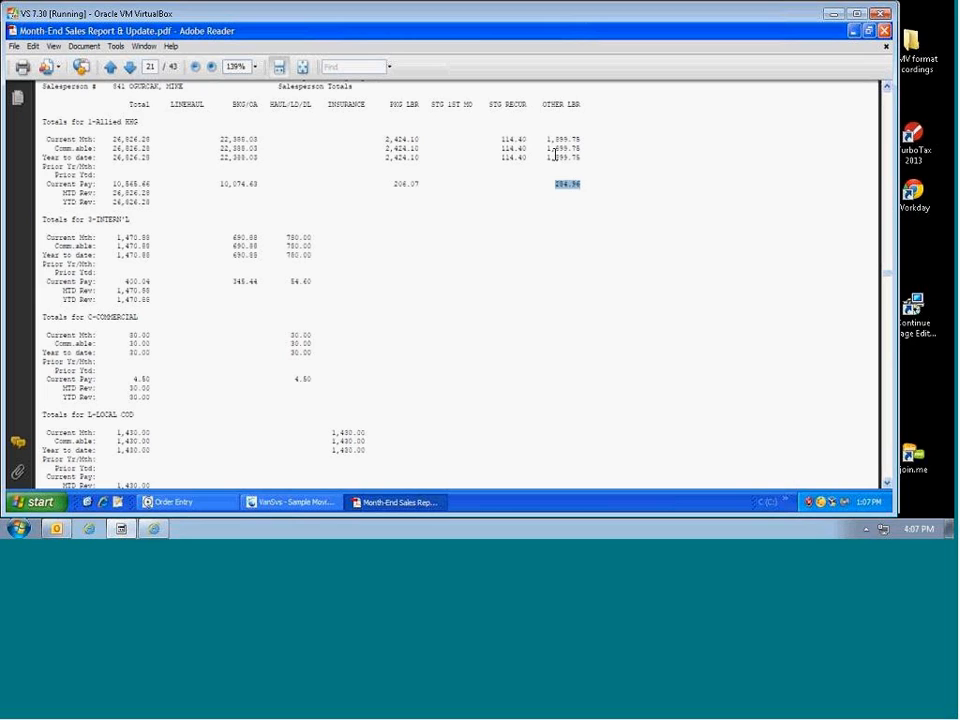
drag(546, 140, 580, 161)
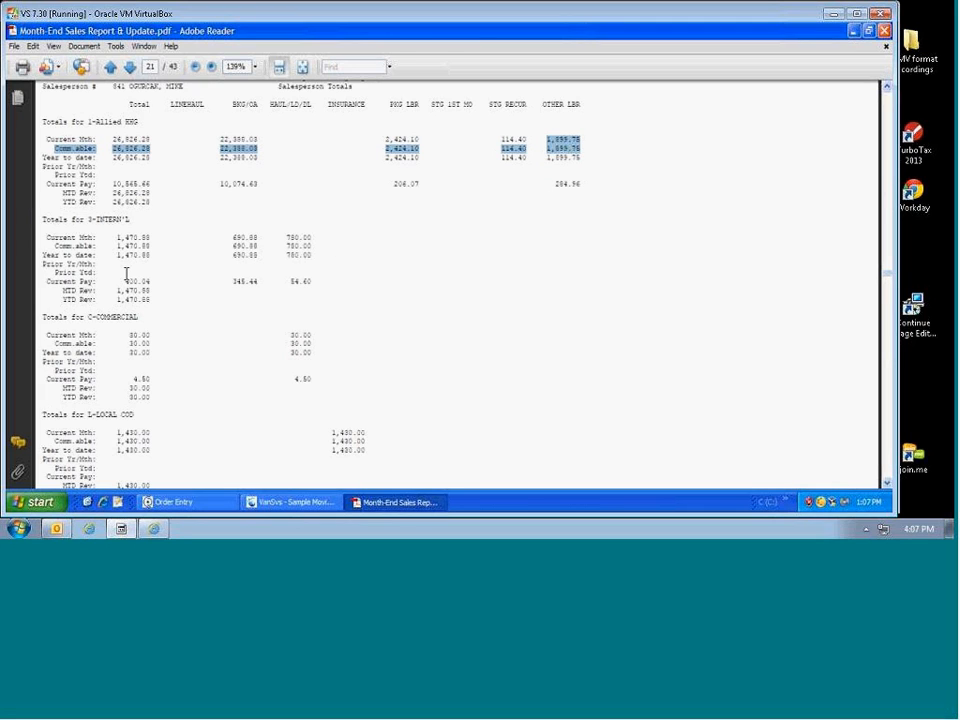
Step: Highlight the Year to date, Prior Yr/Mth, Prior Ytd and Current Mth labels and Allied HHG current pay
click(113, 167)
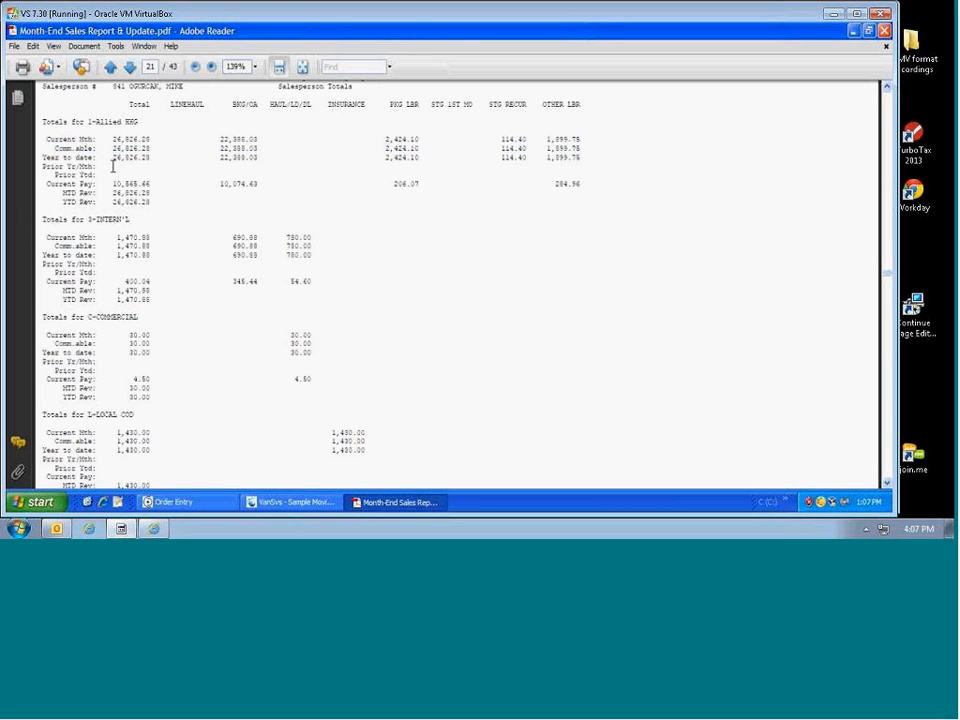
mouse_move(113, 167)
mouse_down()
mouse_move(150, 167)
mouse_move(122, 168)
mouse_up()
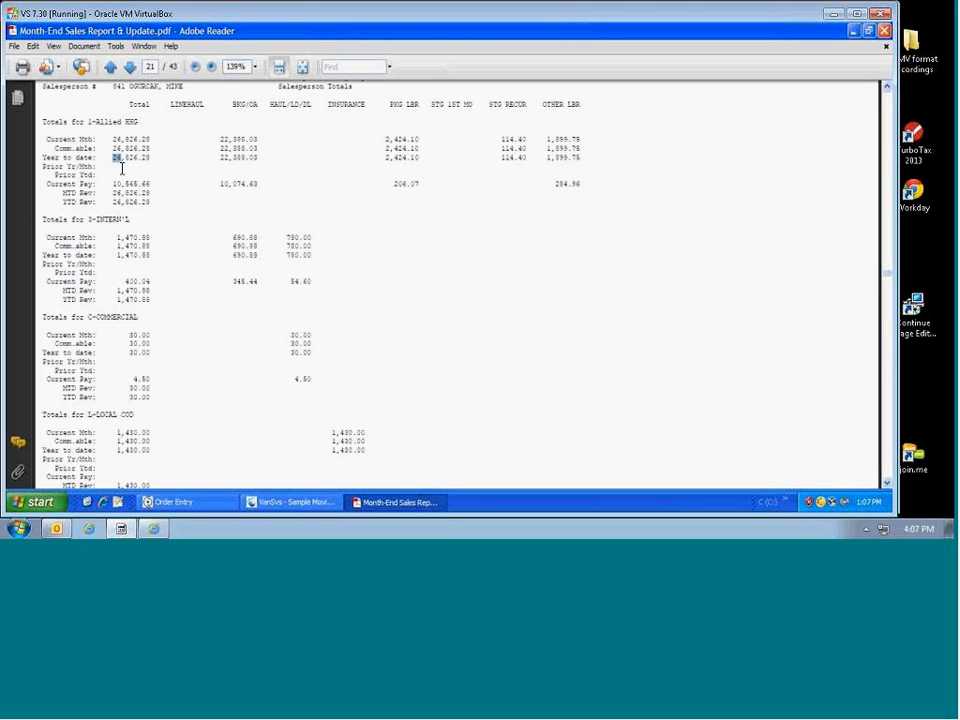
click(44, 170)
drag(44, 170, 93, 172)
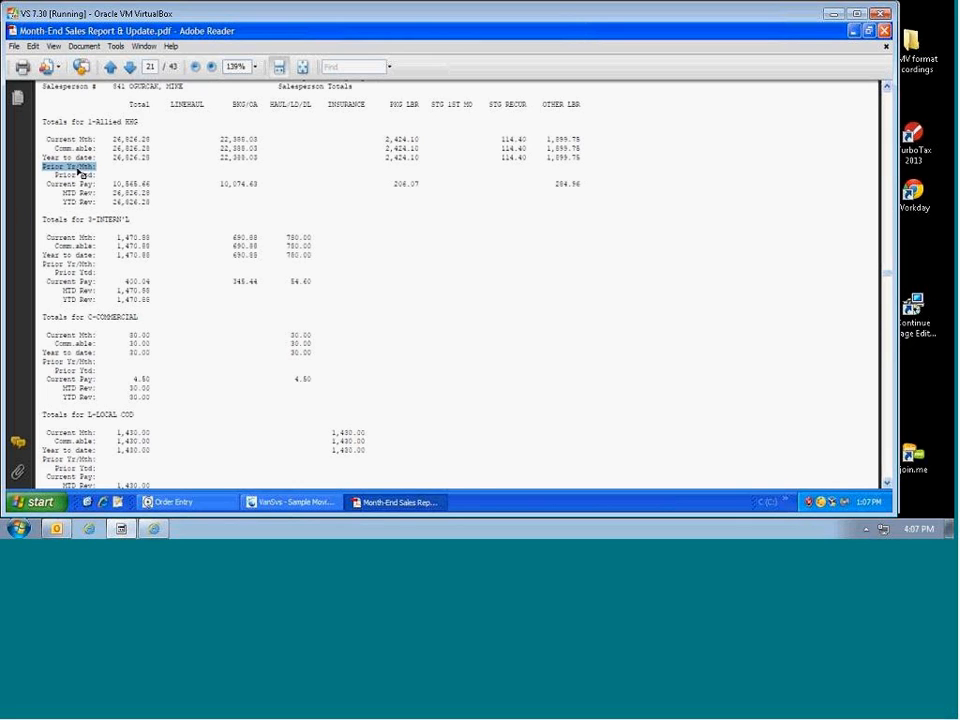
drag(55, 175, 99, 180)
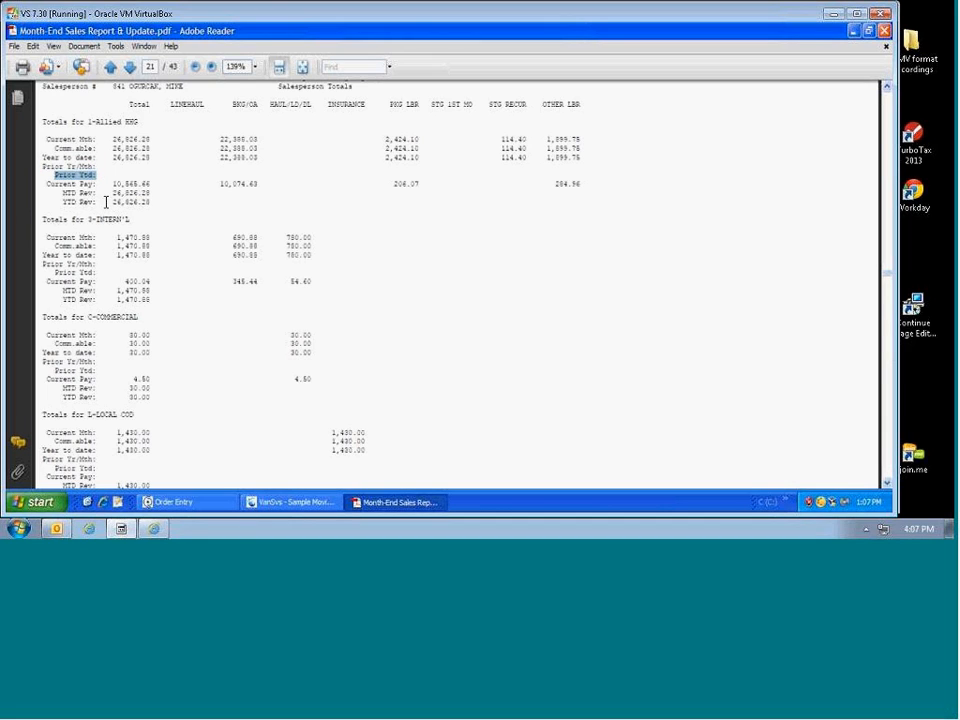
drag(43, 157, 97, 177)
drag(46, 139, 96, 140)
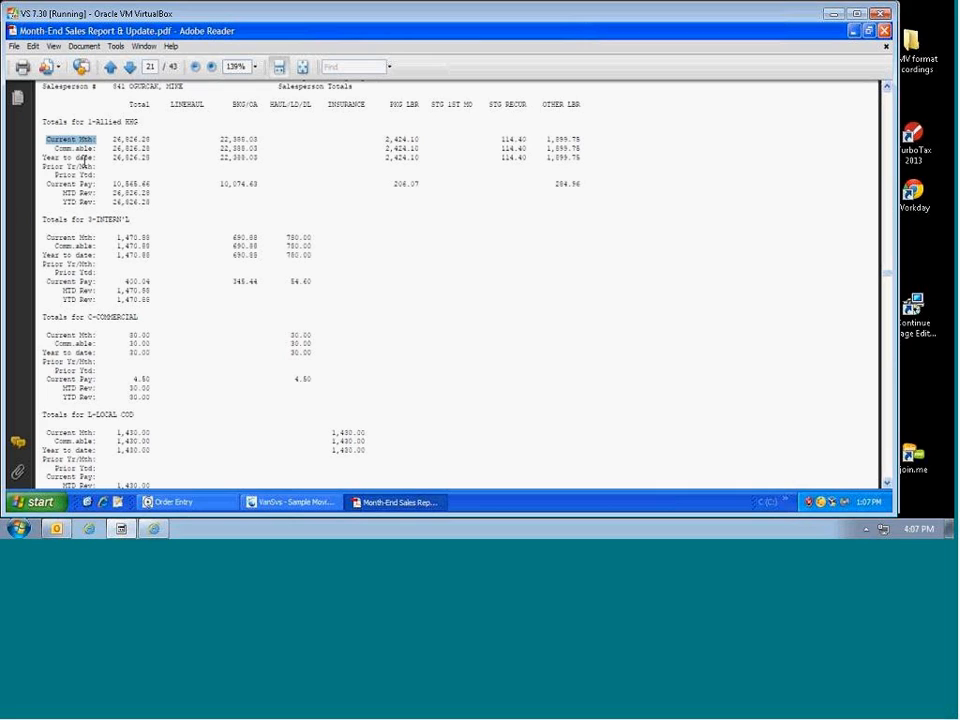
drag(44, 166, 95, 166)
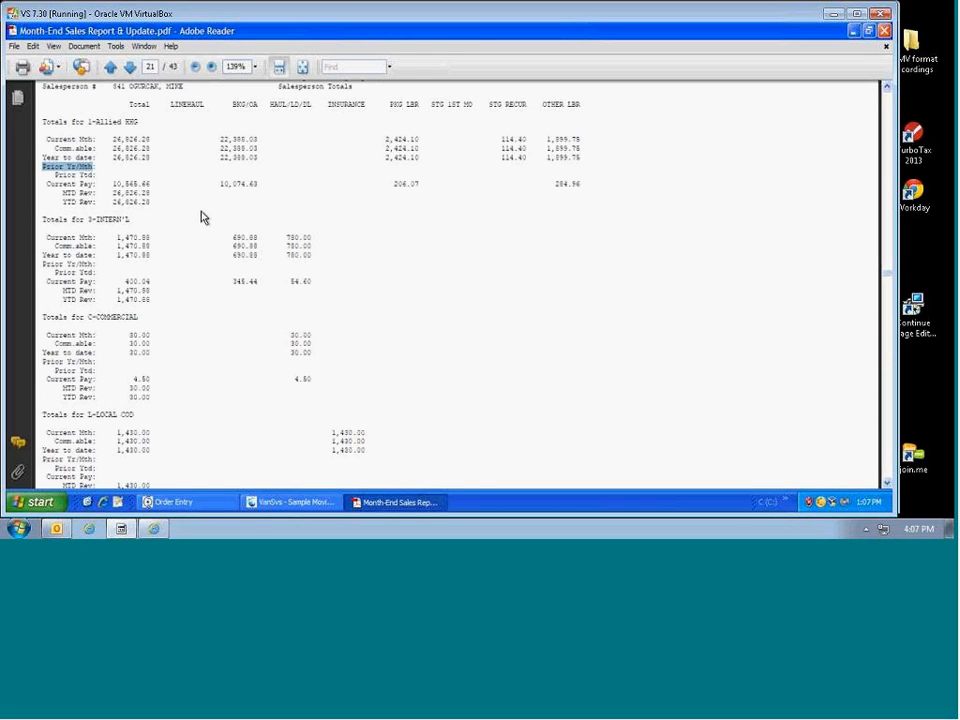
drag(219, 184, 262, 185)
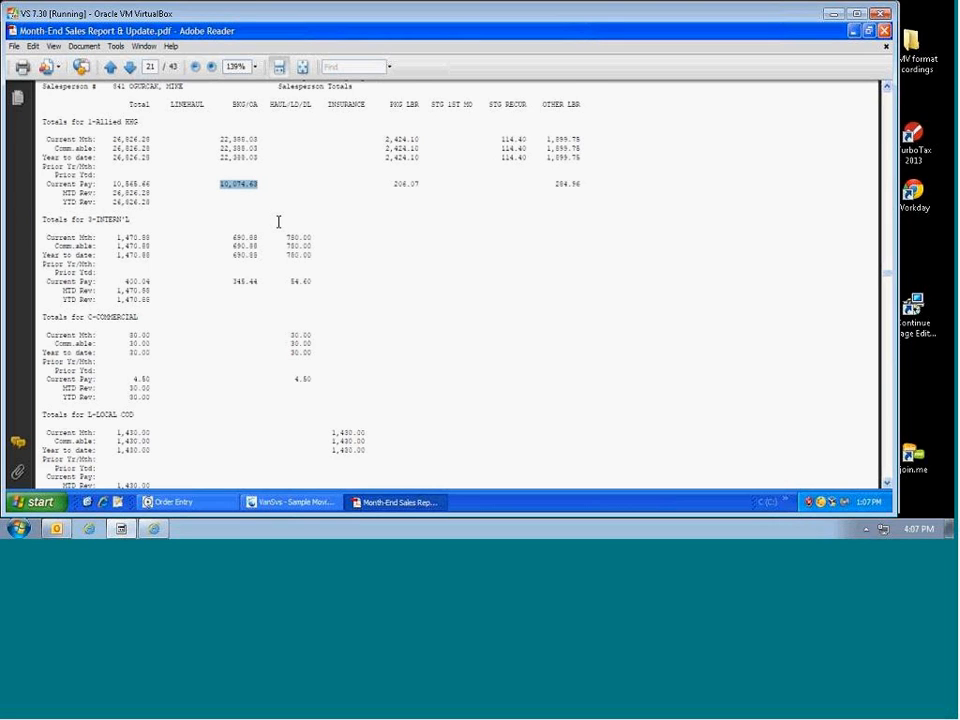
Step: Scroll to page 22's All Types totals: 30,434.16 current month, 10,970.20 total pay
scroll(285, 228, down, 3)
scroll(288, 231, down, 2)
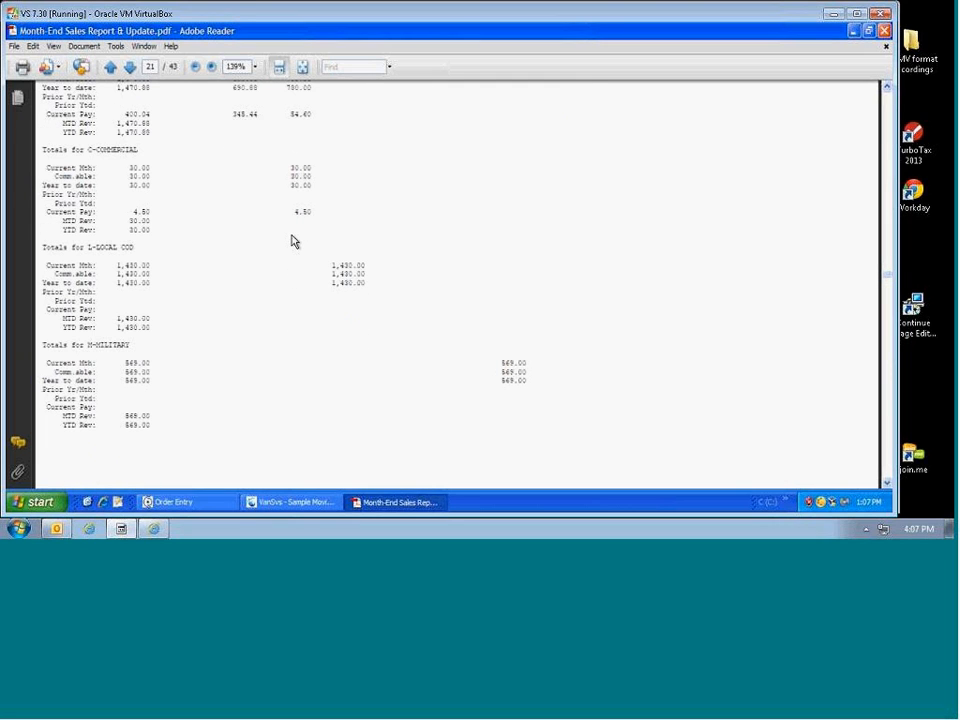
scroll(295, 242, down, 10)
scroll(295, 248, down, 6)
scroll(295, 253, down, 6)
scroll(296, 256, down, 3)
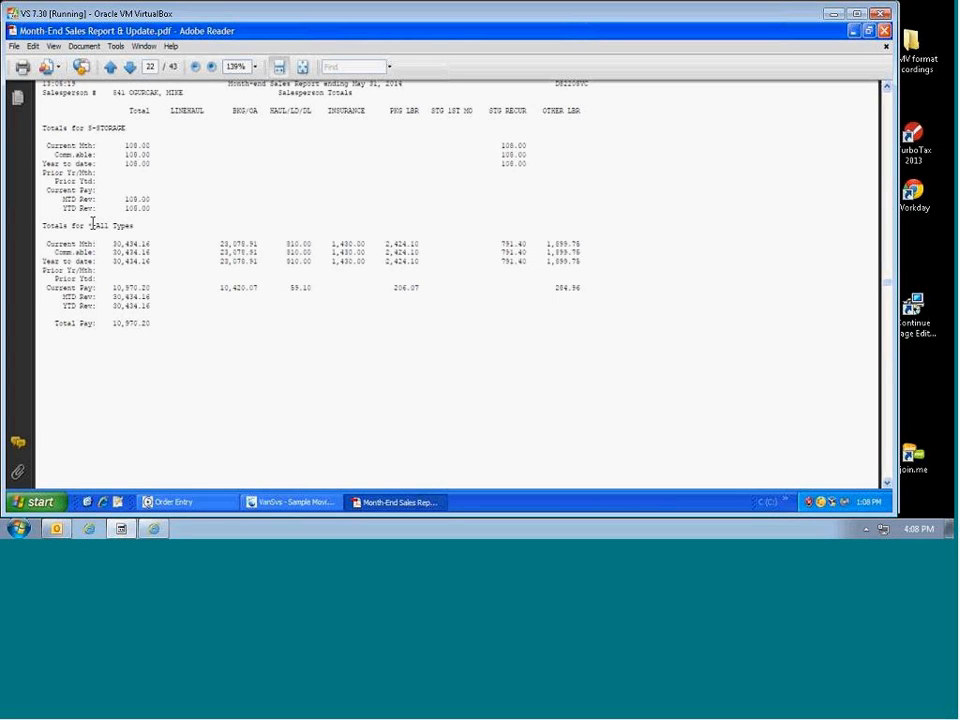
Step: Exit Adobe Reader, closing the Month-End Sales Report PDF
scroll(100, 242, down, 10)
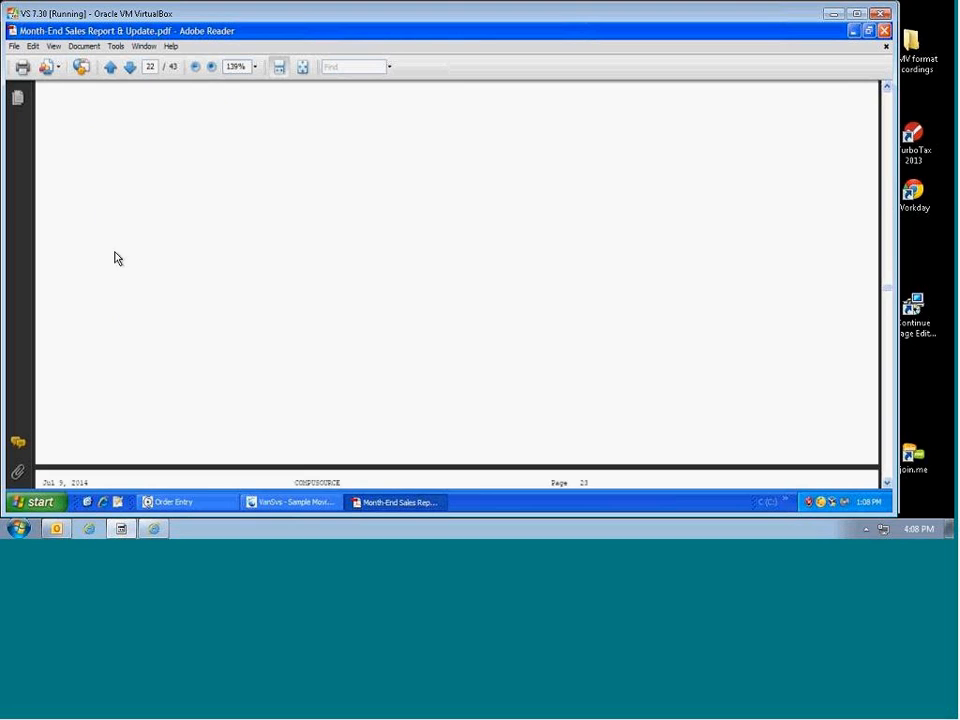
scroll(119, 262, down, 4)
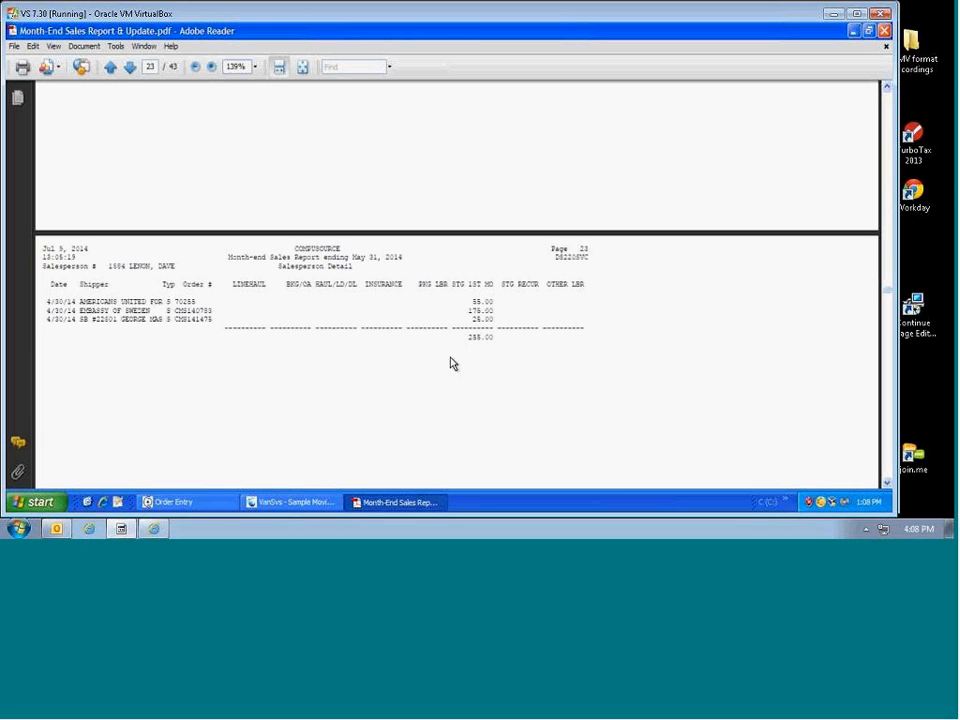
click(14, 46)
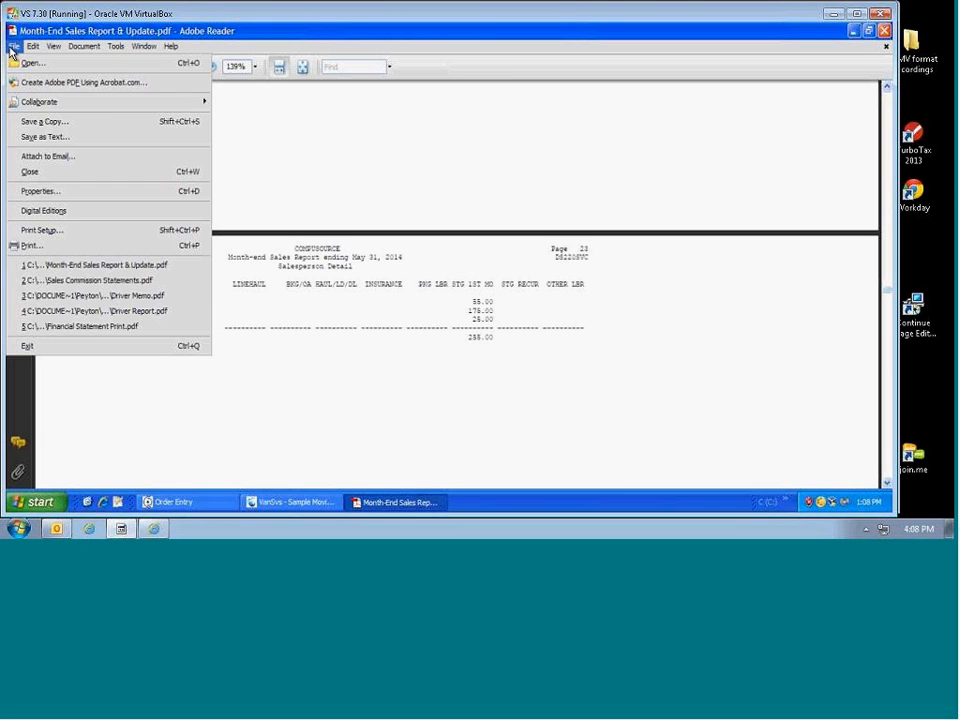
click(40, 348)
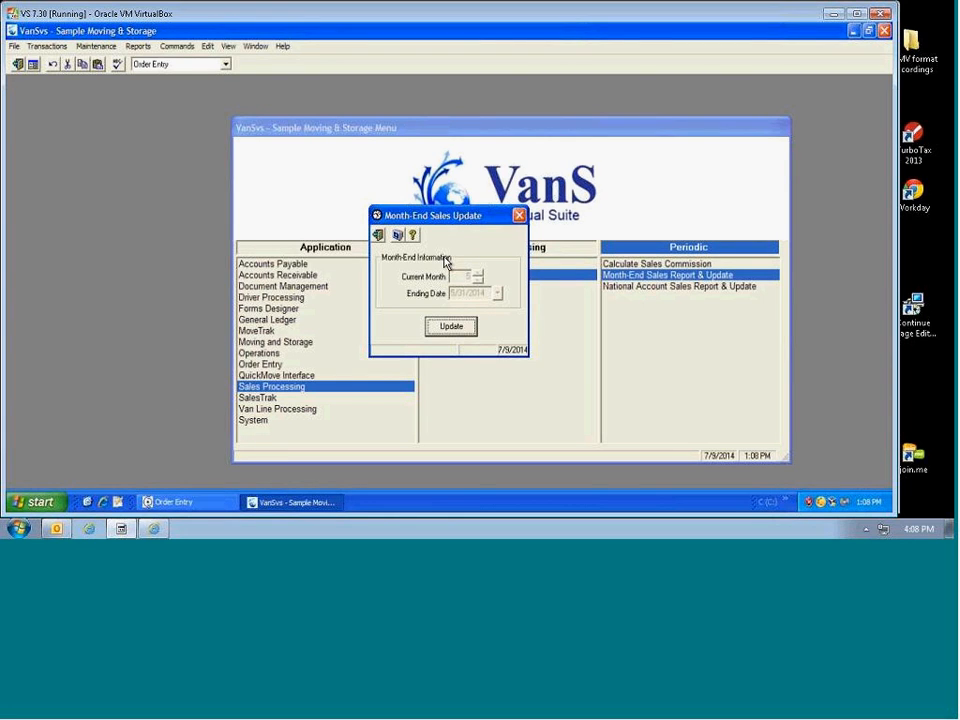
Step: Run the May 2014 month-end sales update and acknowledge the 'Update successful' message
click(450, 330)
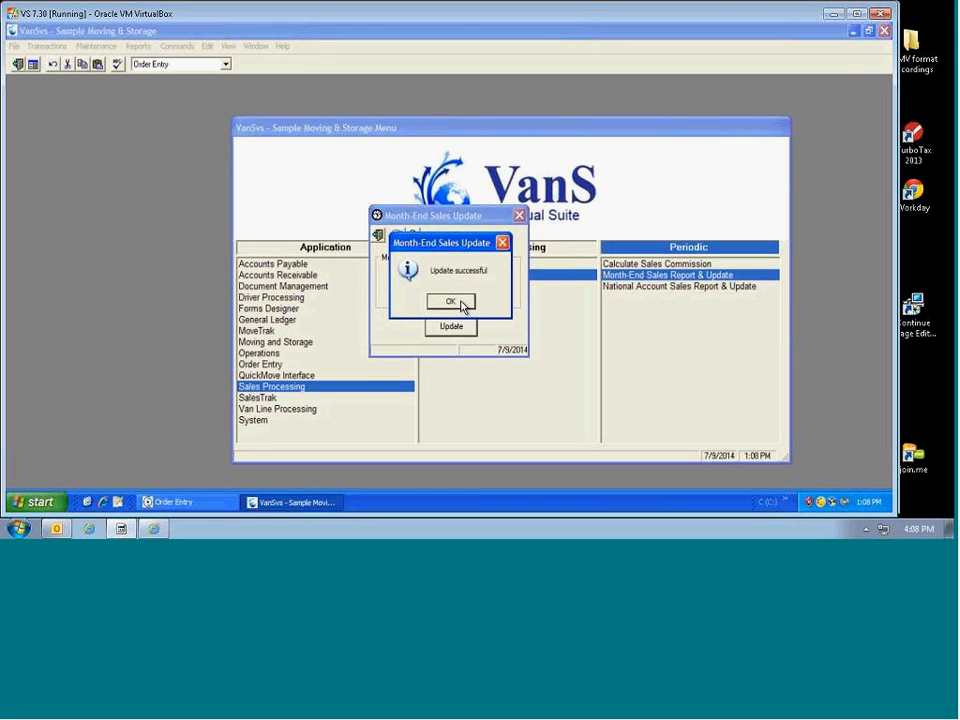
click(450, 301)
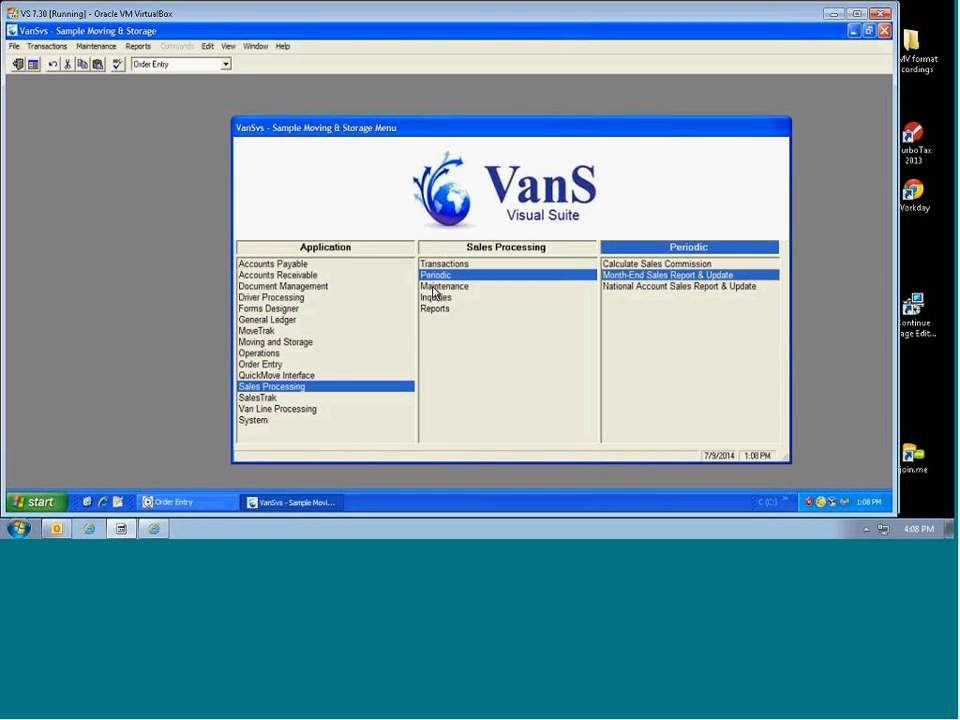
click(624, 266)
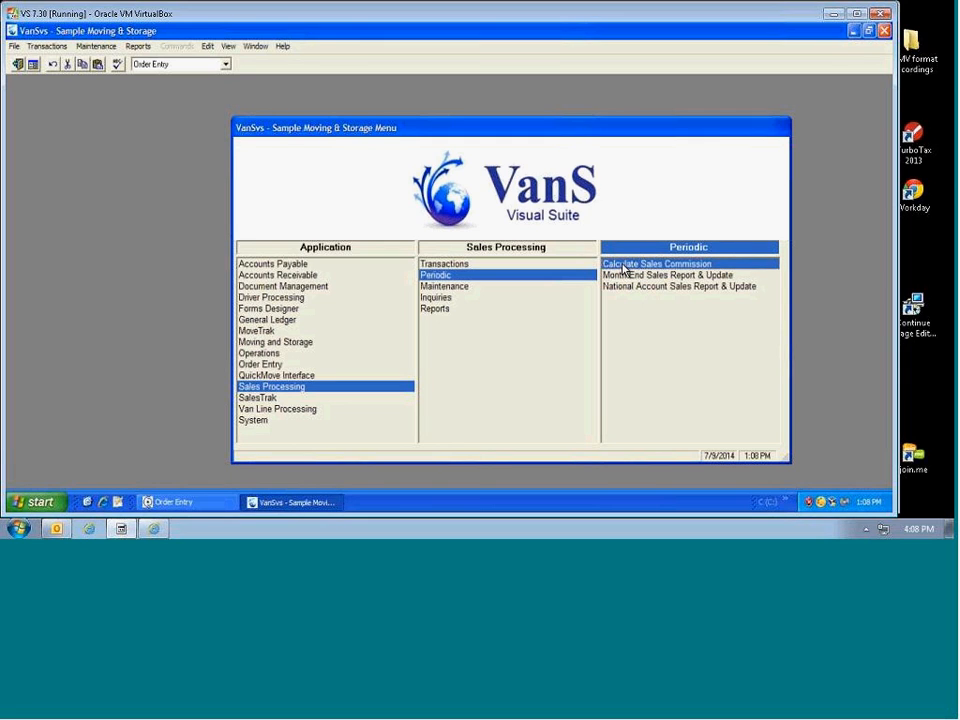
Step: Calculate sales commissions with ending date 6/30/2014 and acknowledge the 'Update successful' message
double_click(615, 266)
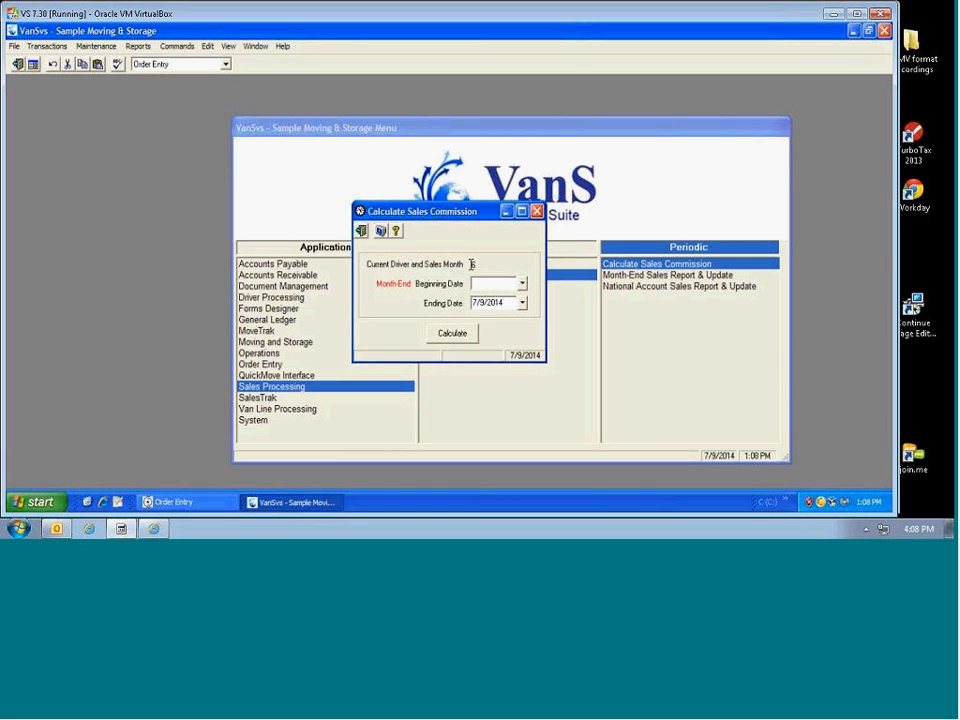
double_click(473, 264)
click(502, 304)
drag(502, 304, 435, 302)
text(0)
key(BackSpace)
key(BackSpace)
key(BackSpace)
key(BackSpace)
text(6/30/2014)
key(Tab)
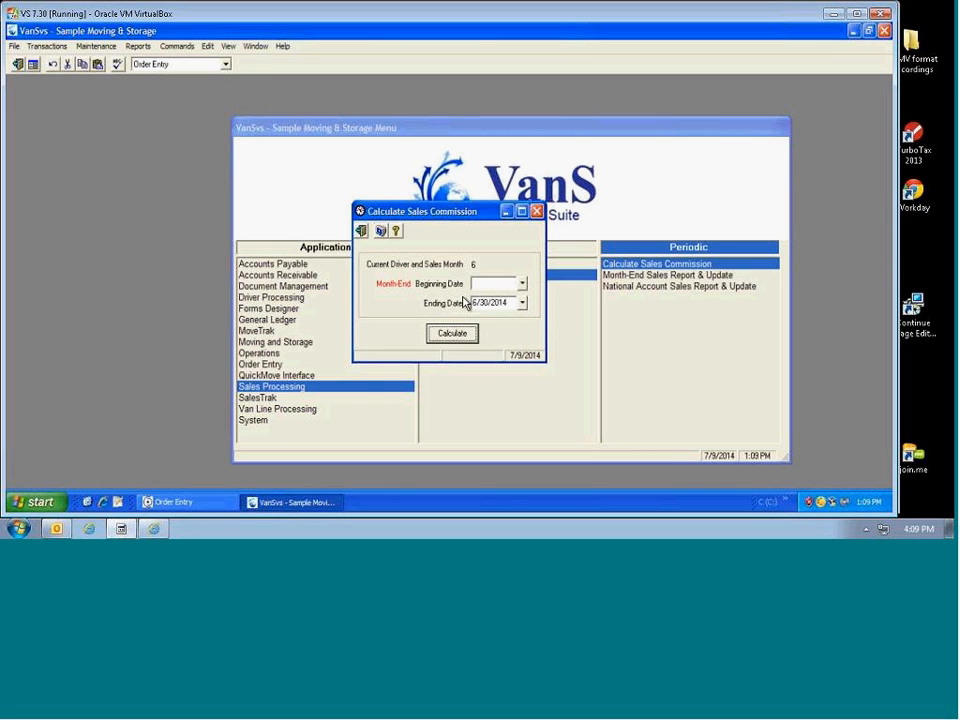
click(465, 335)
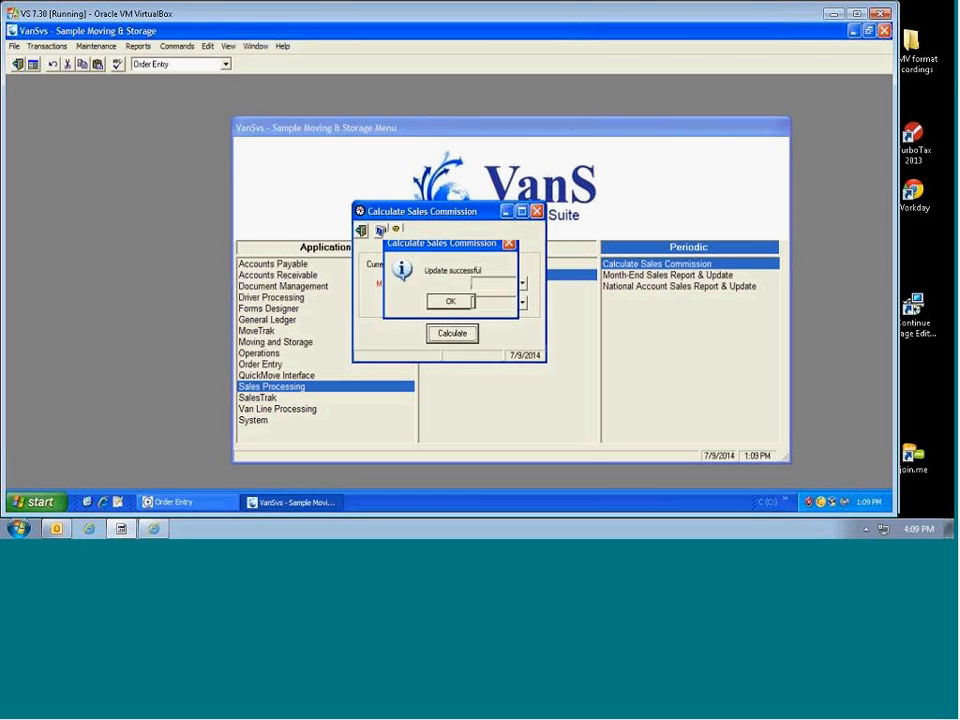
click(450, 302)
click(436, 310)
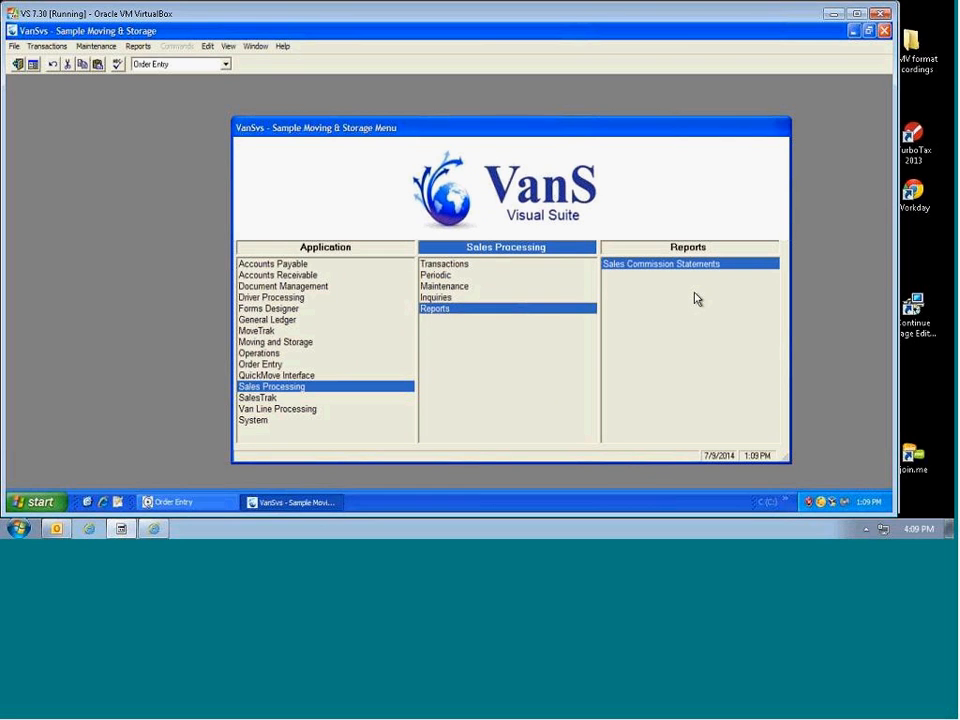
Step: Preview Sales Commission Statements for salespeople (Beginning) through (Ending) as a PDF
double_click(671, 266)
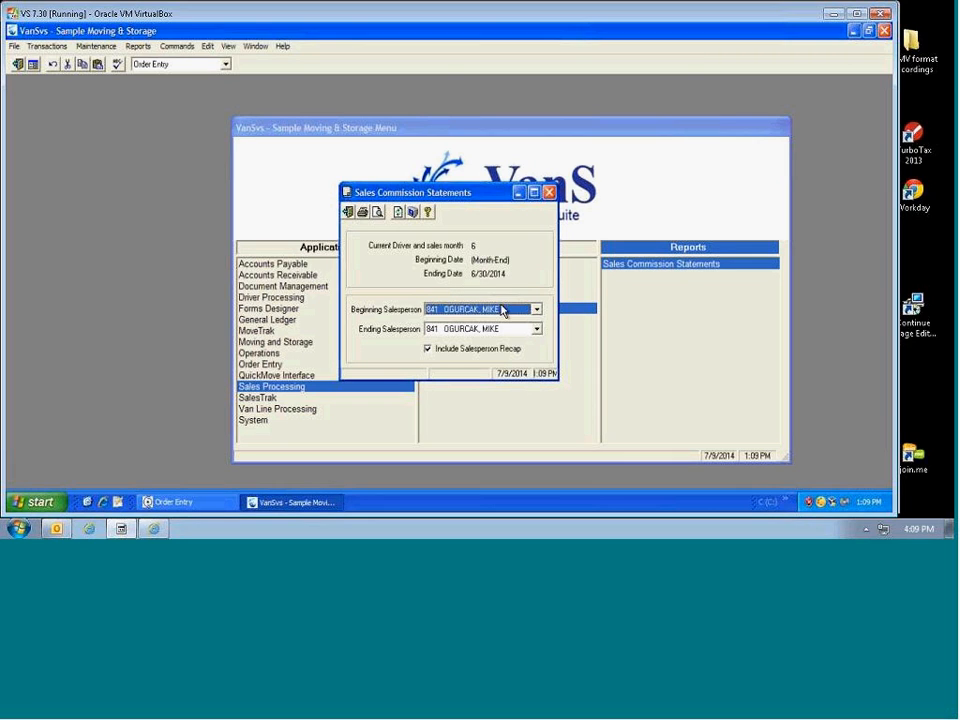
click(536, 310)
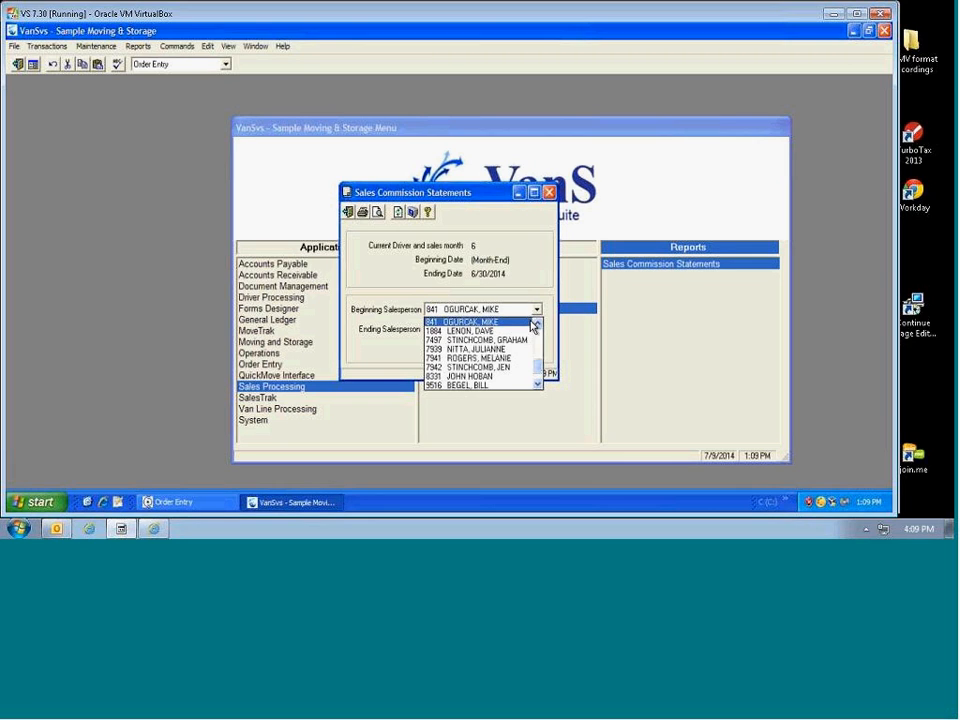
drag(536, 370, 540, 328)
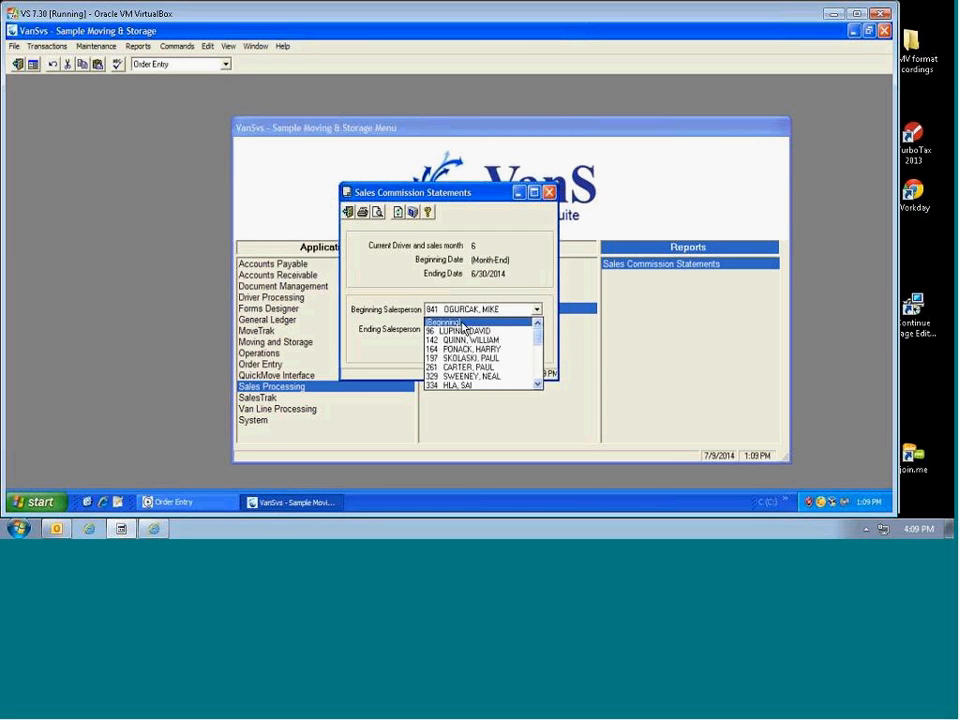
click(462, 323)
click(536, 329)
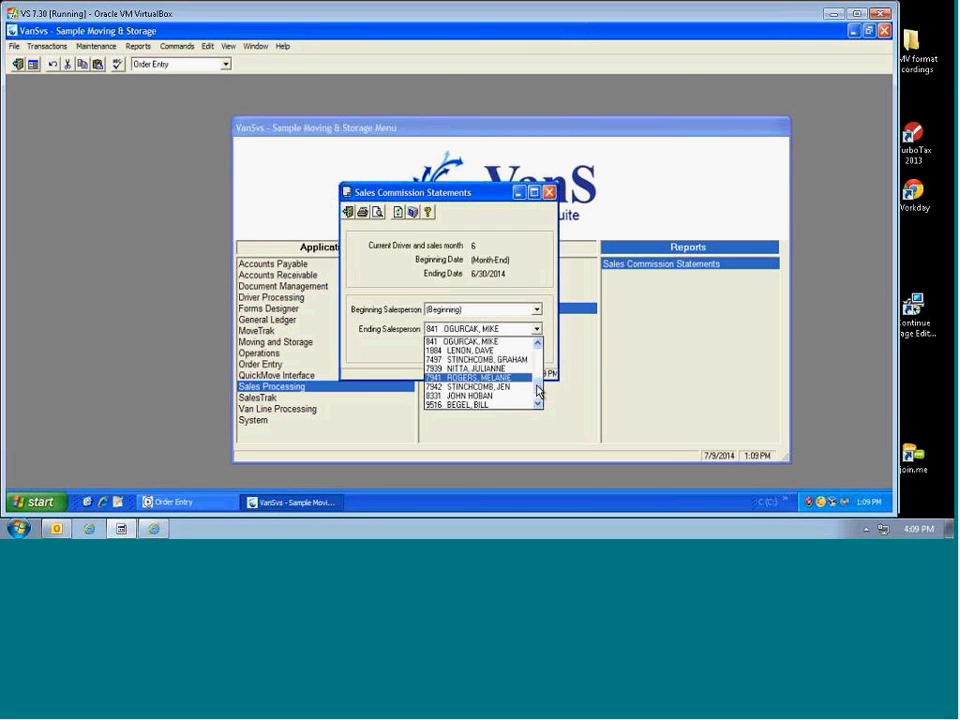
click(541, 405)
drag(540, 392, 540, 335)
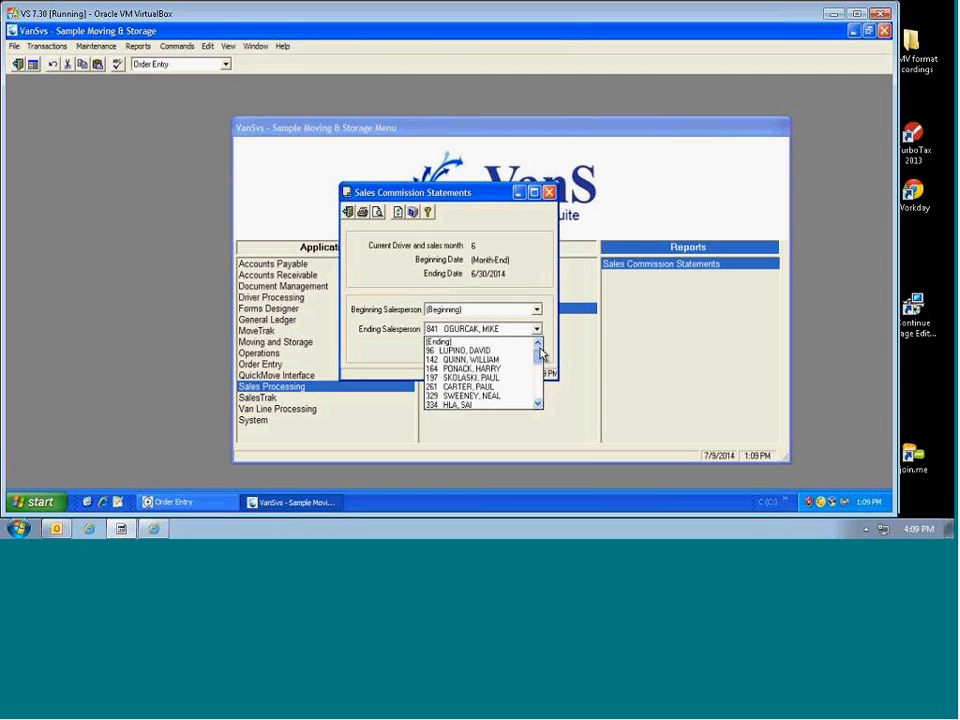
click(456, 343)
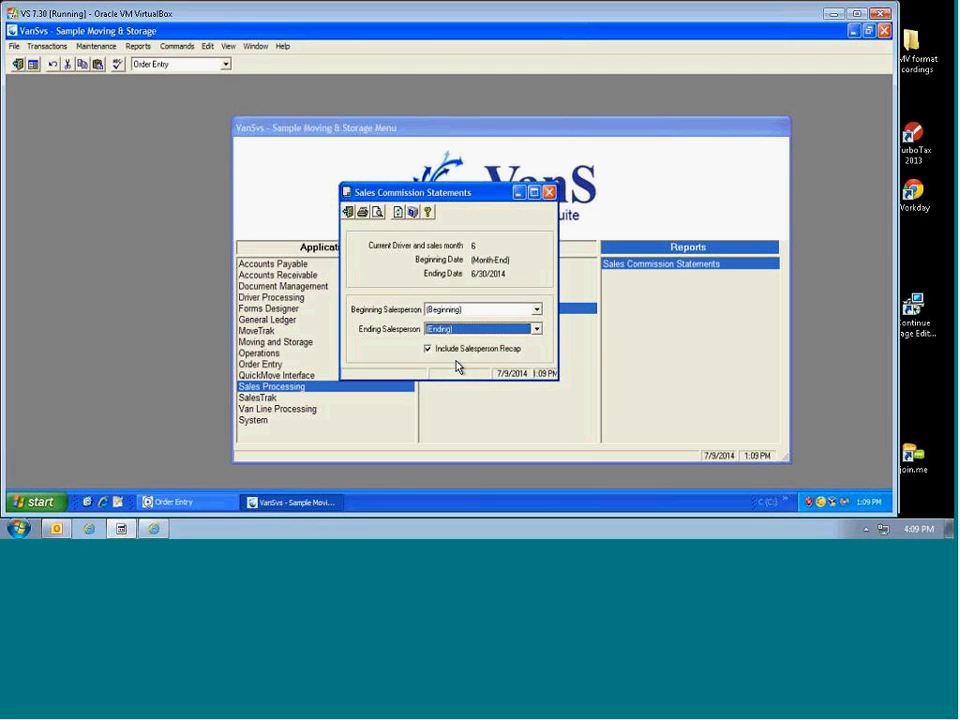
click(375, 213)
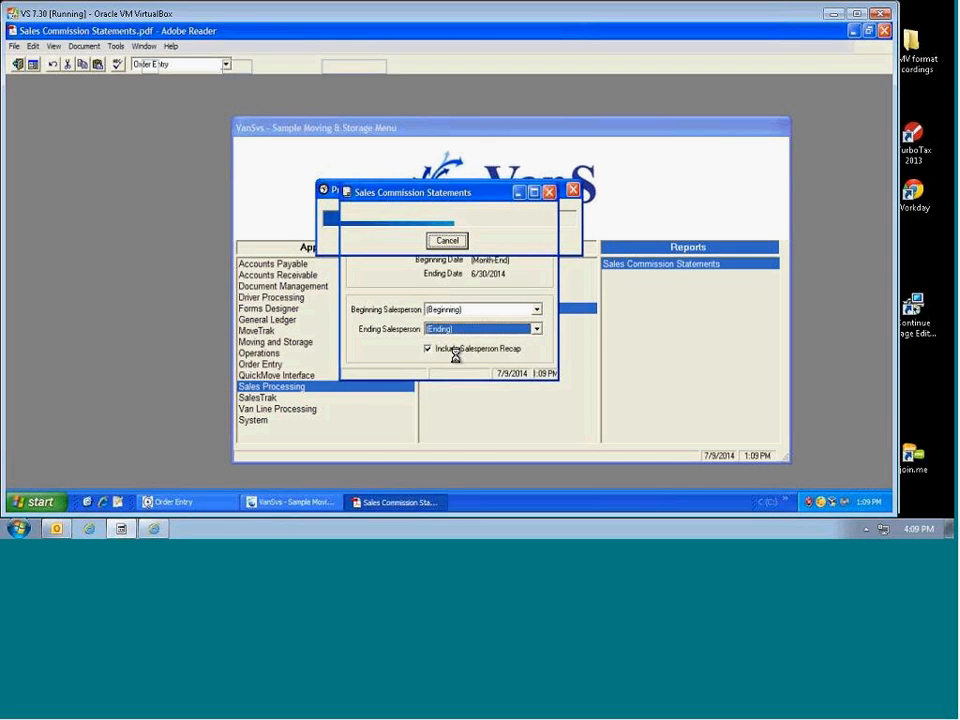
Step: Scroll through the statements to the last page, selecting a salesperson number and the report title
scroll(161, 272, down, 5)
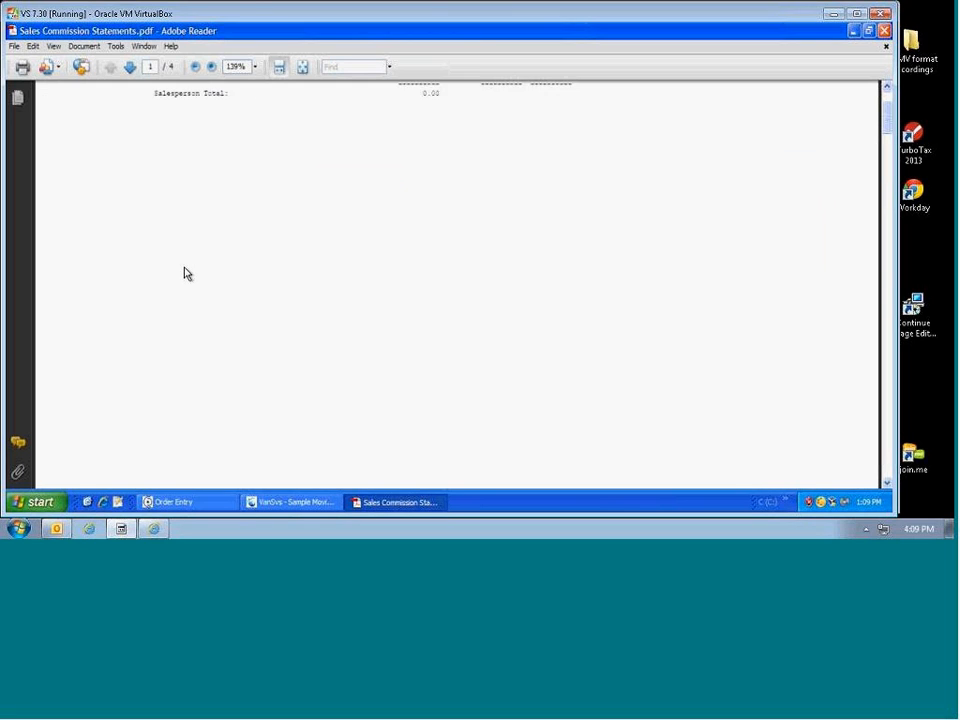
scroll(216, 315, down, 10)
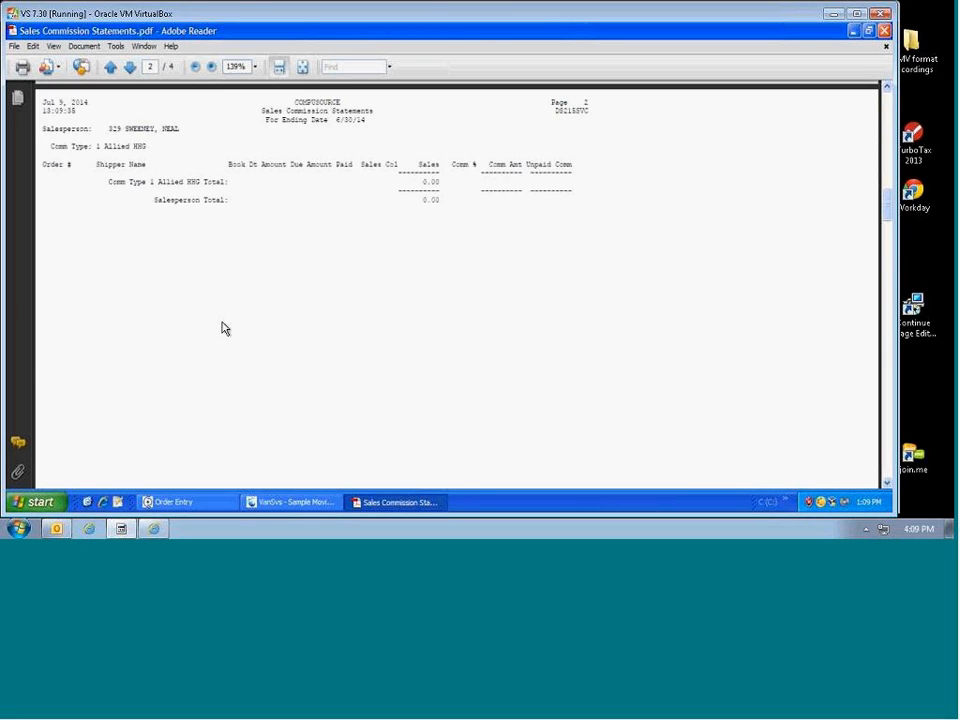
scroll(221, 318, down, 10)
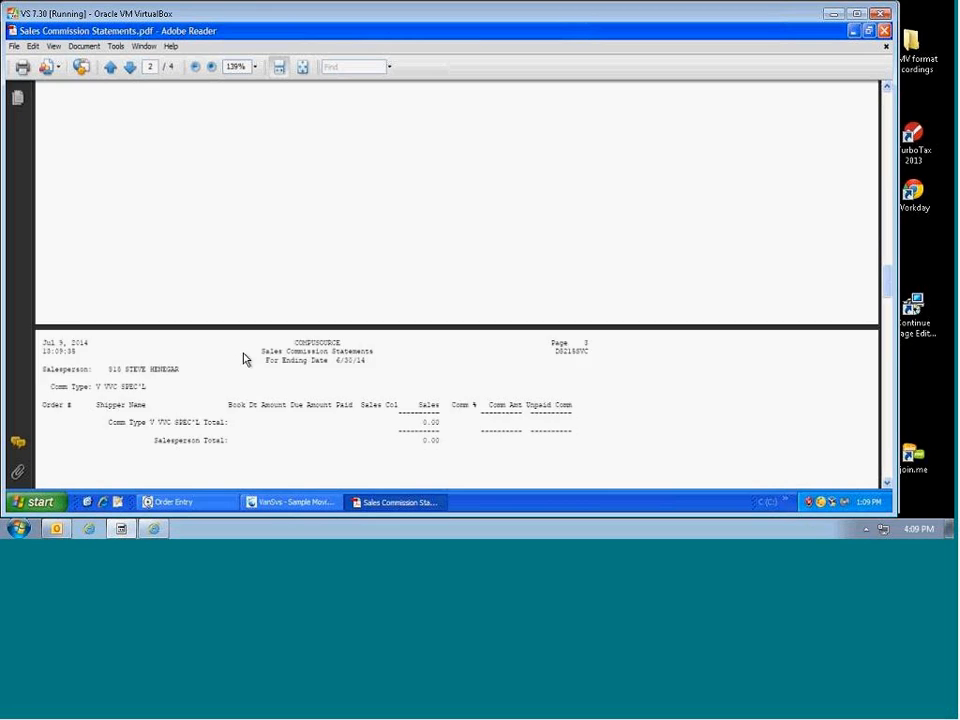
drag(108, 134, 133, 139)
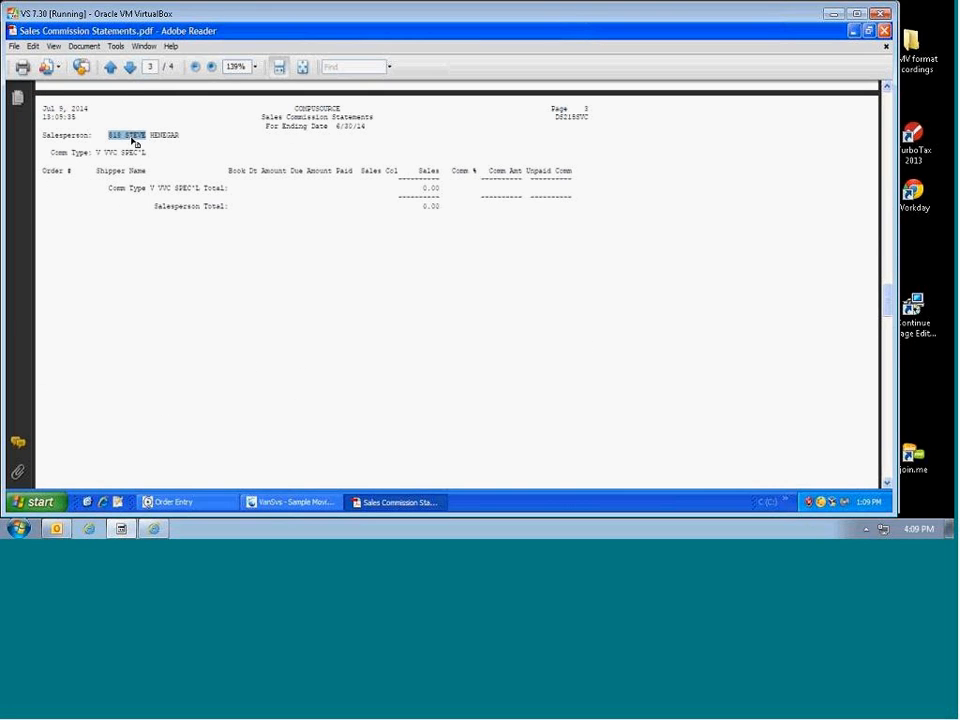
click(130, 67)
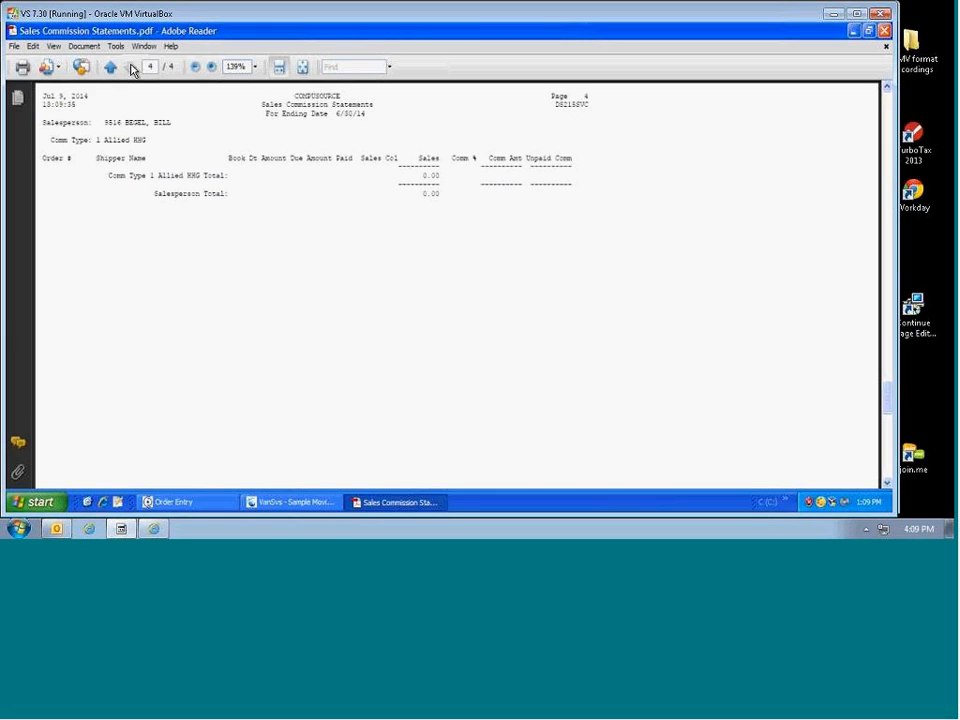
drag(333, 109, 370, 111)
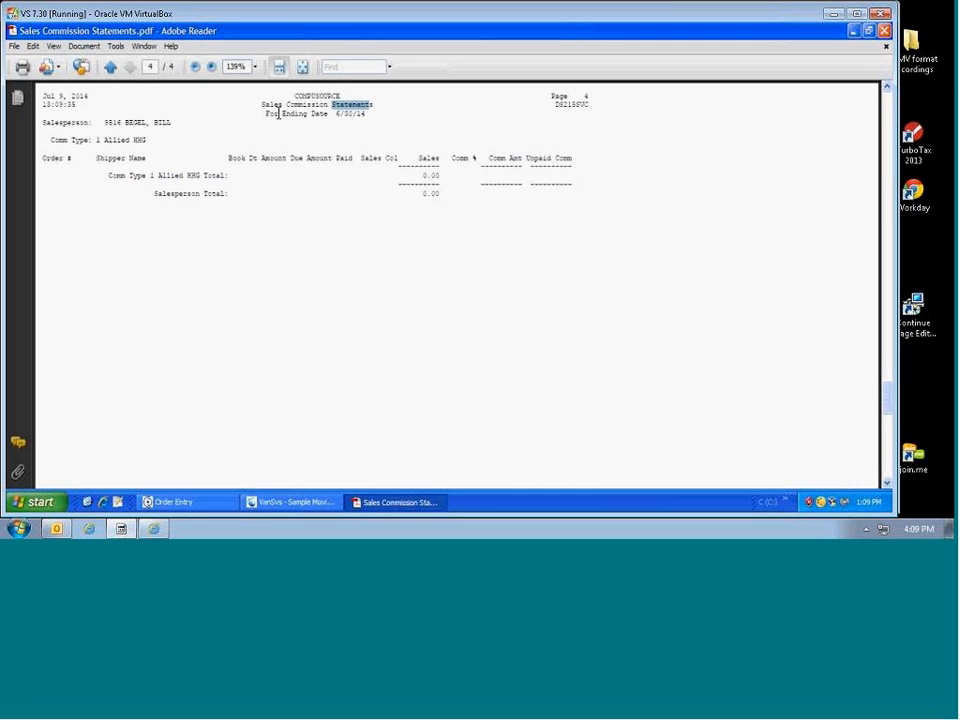
drag(255, 108, 380, 120)
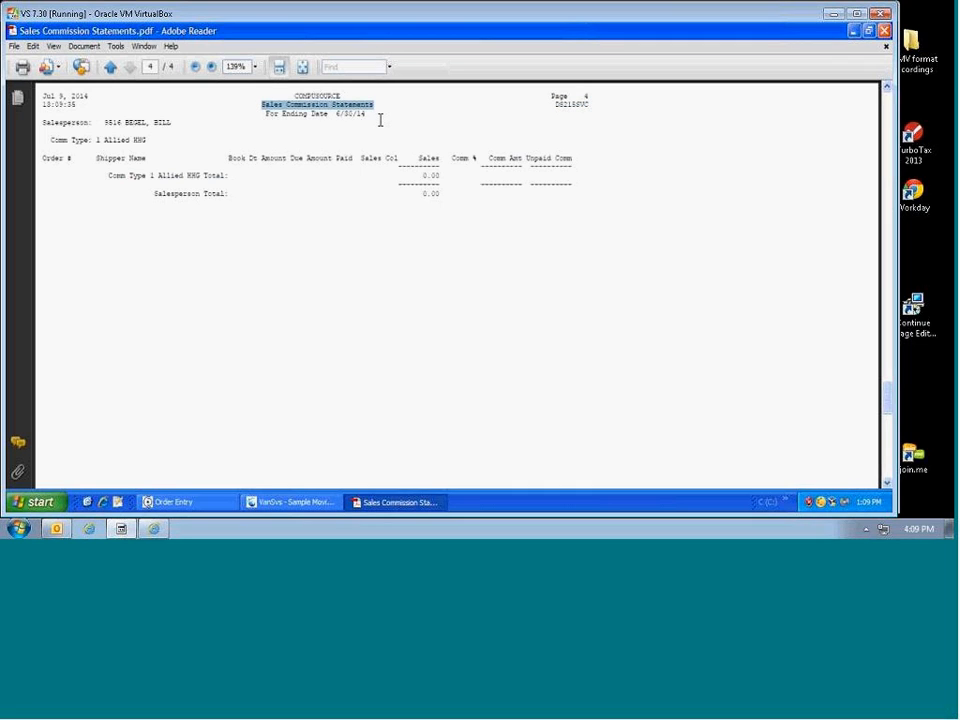
click(353, 248)
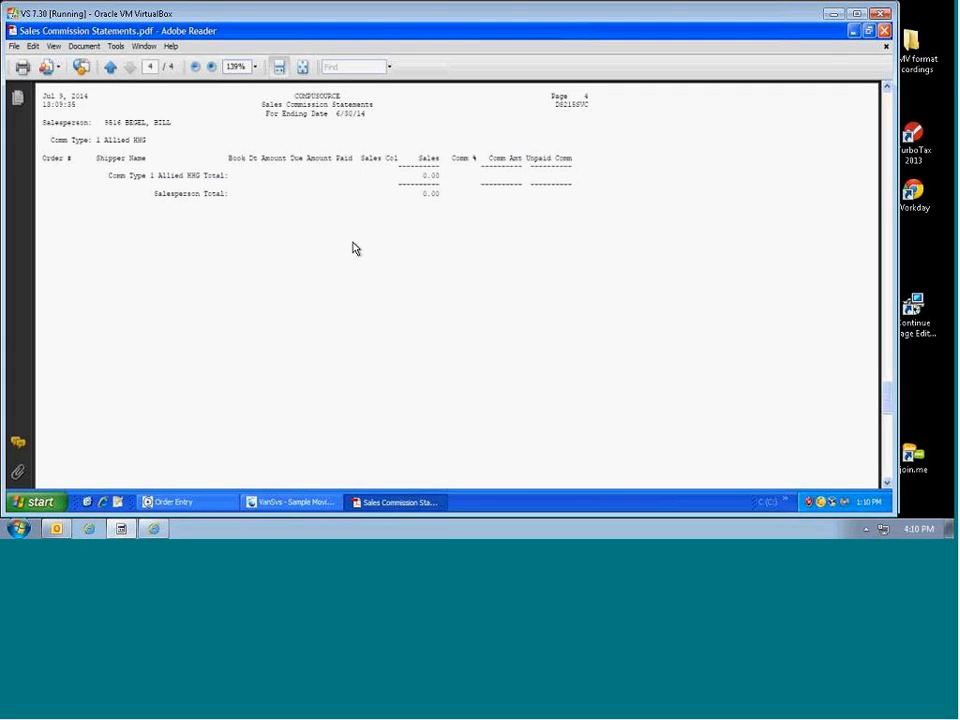
Step: Go back to the first statement page and exit Adobe Reader
click(110, 67)
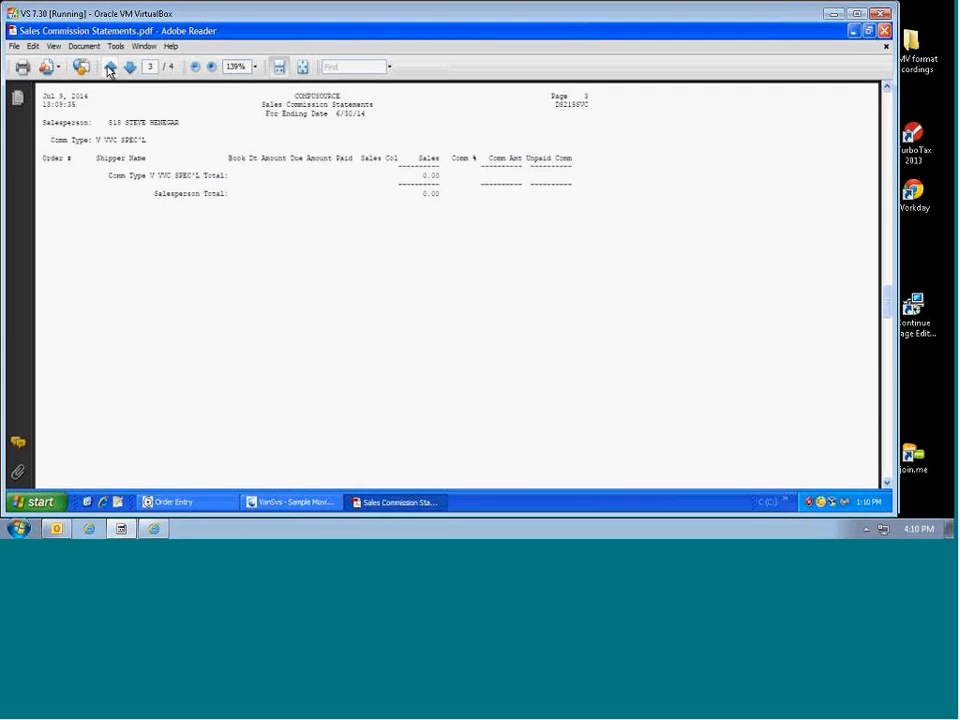
click(110, 67)
click(110, 67)
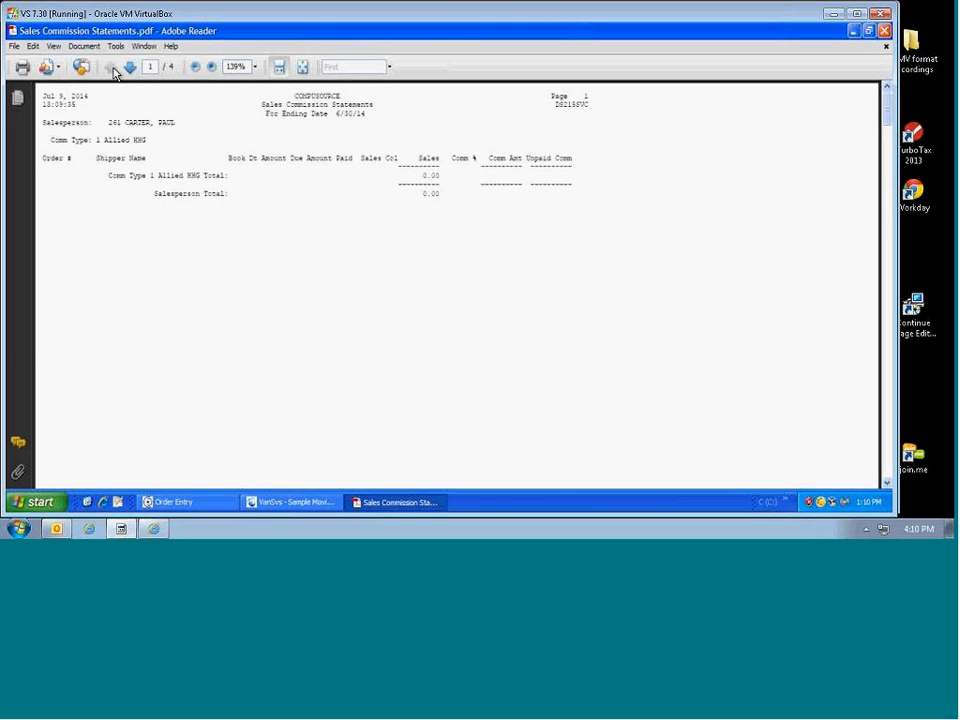
click(14, 46)
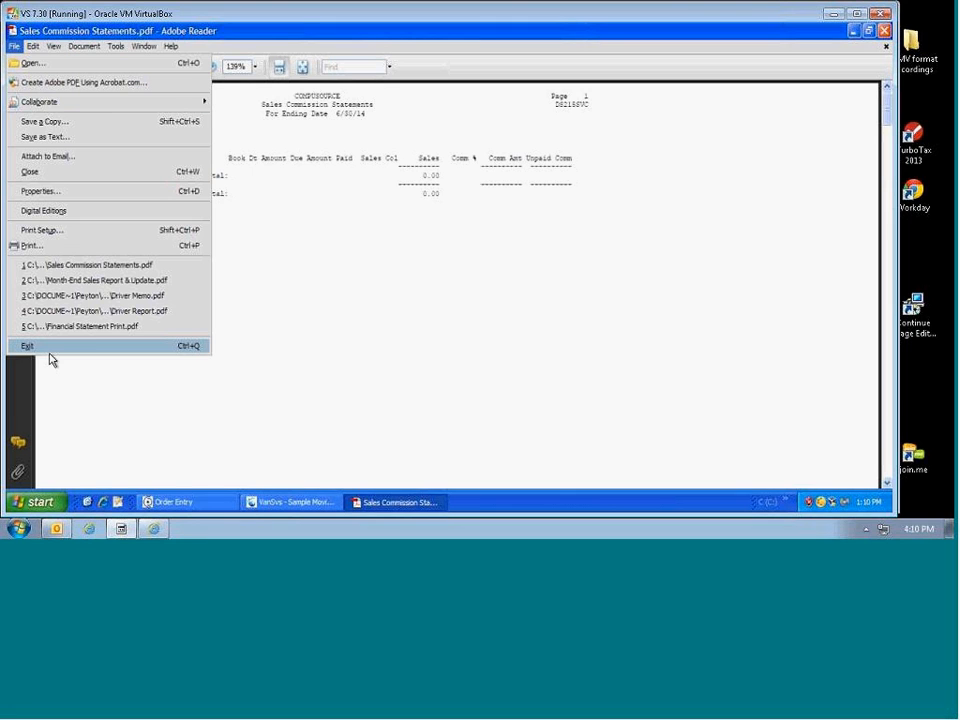
click(50, 350)
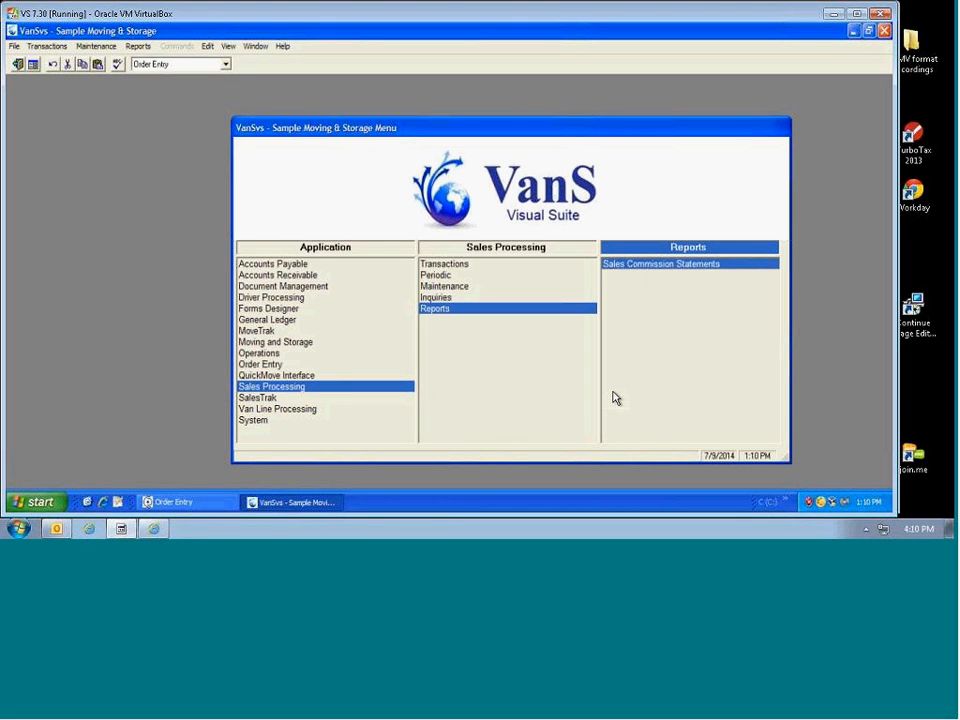